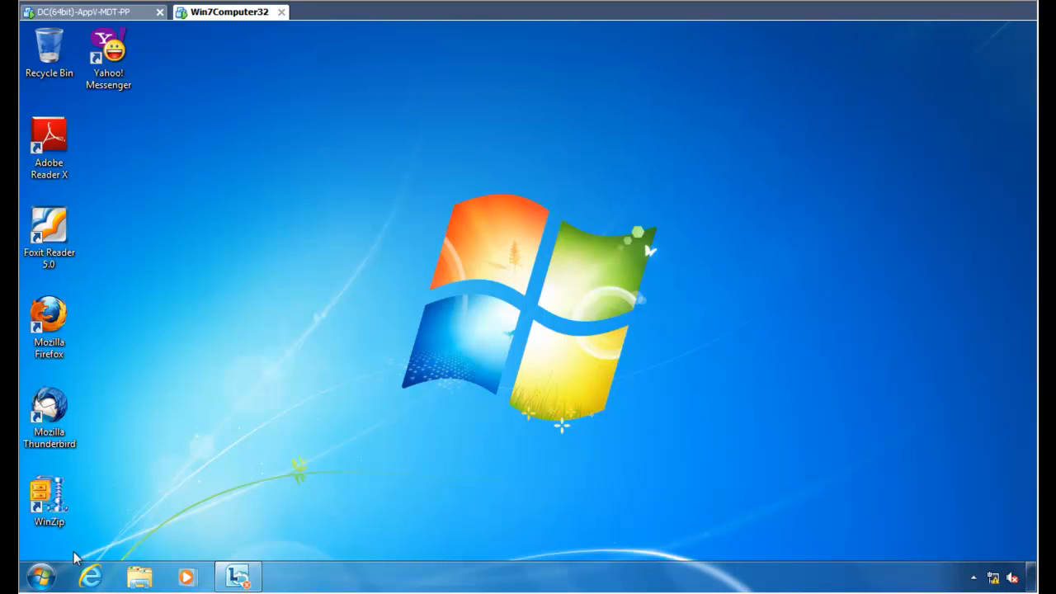
{"action": "left_click", "coordinate": [41, 577]}
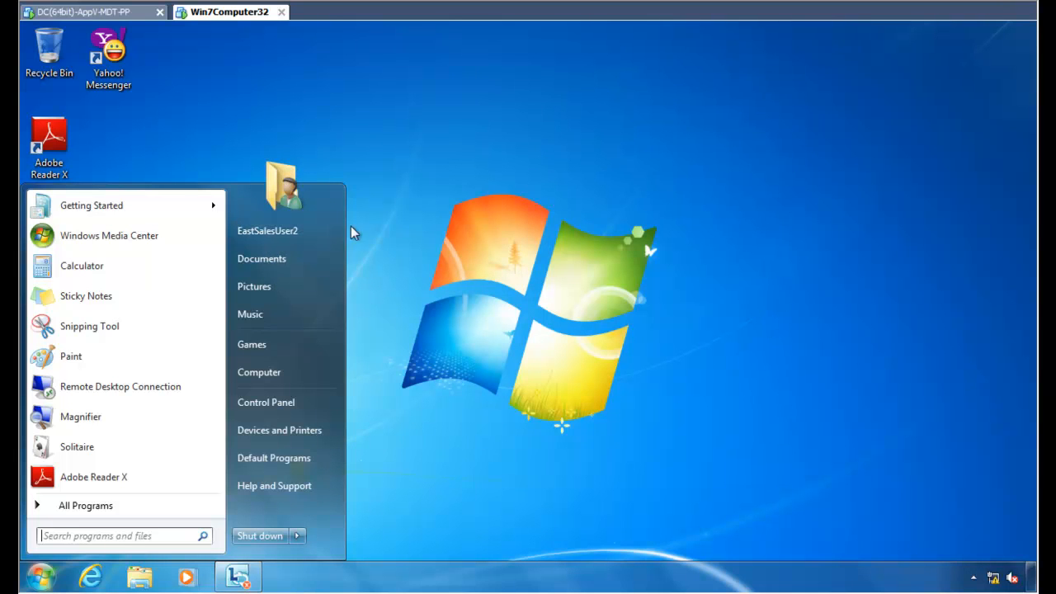
{"action": "left_click", "coordinate": [458, 223]}
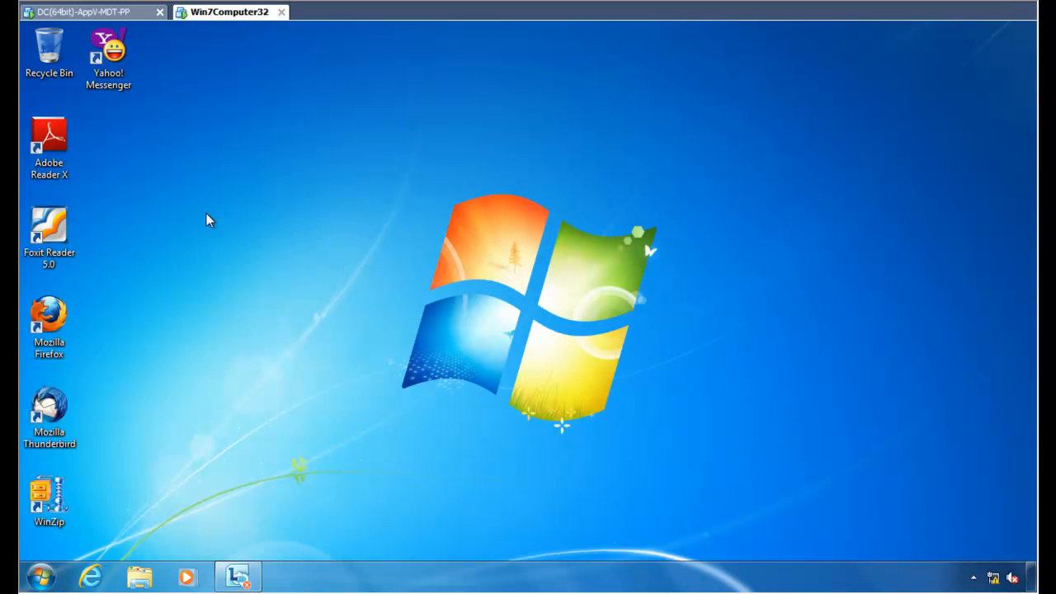
Launch Adobe Reader X and enable Acrobat JavaScript in its preferences
{"action": "double_click", "coordinate": [52, 138]}
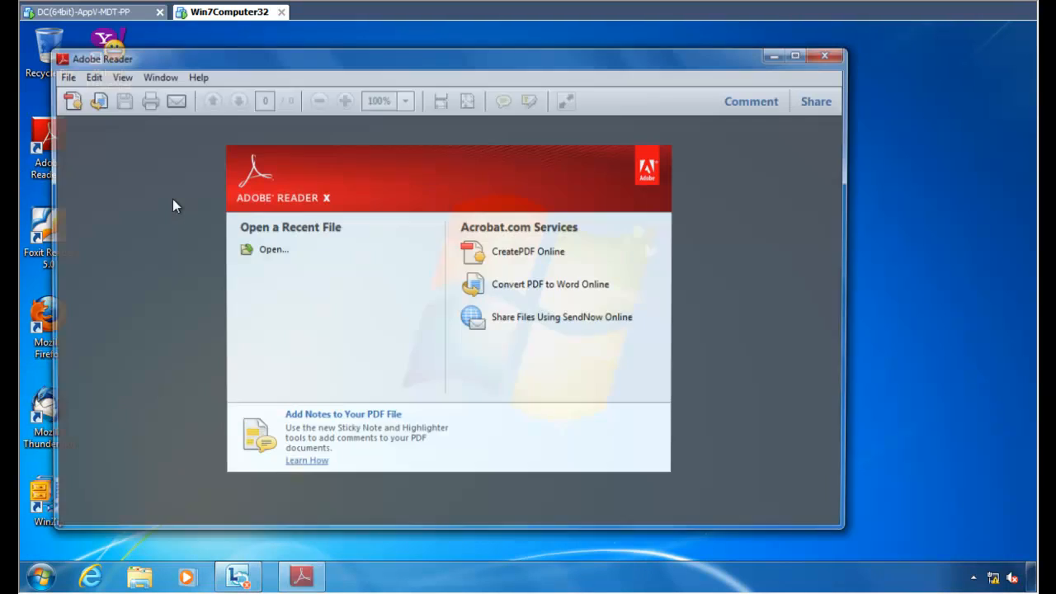
{"action": "left_click_drag", "start_coordinate": [128, 64], "coordinate": [159, 64]}
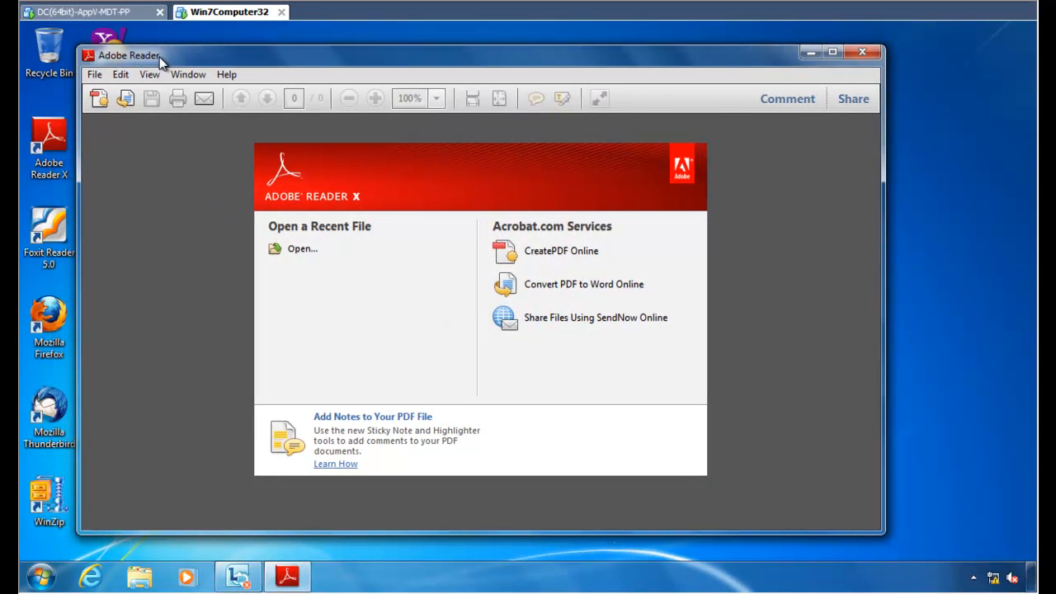
{"action": "left_click", "coordinate": [120, 75]}
{"action": "left_click", "coordinate": [184, 428]}
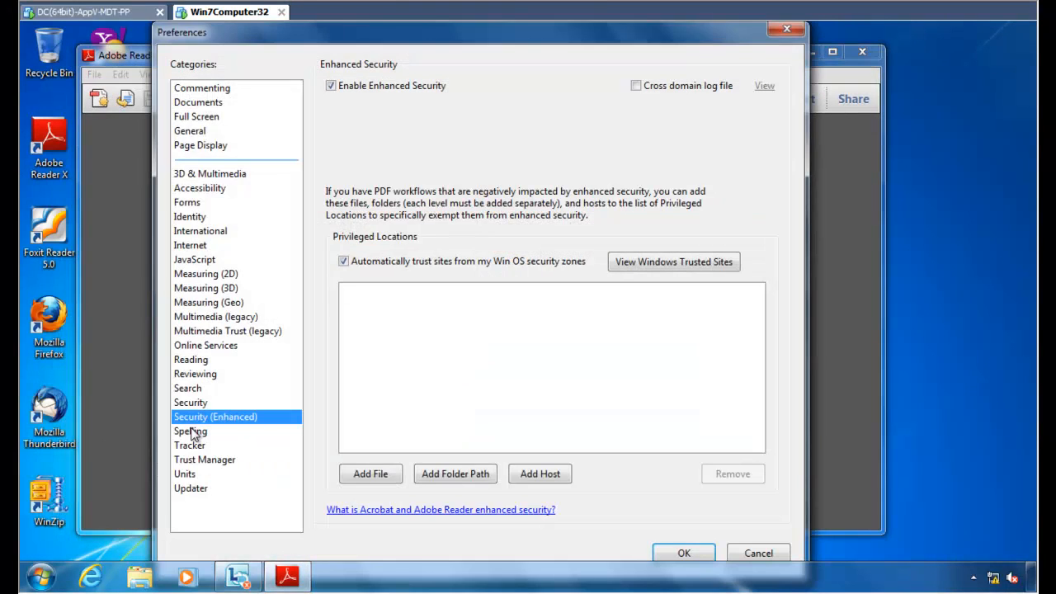
{"action": "left_click", "coordinate": [194, 259]}
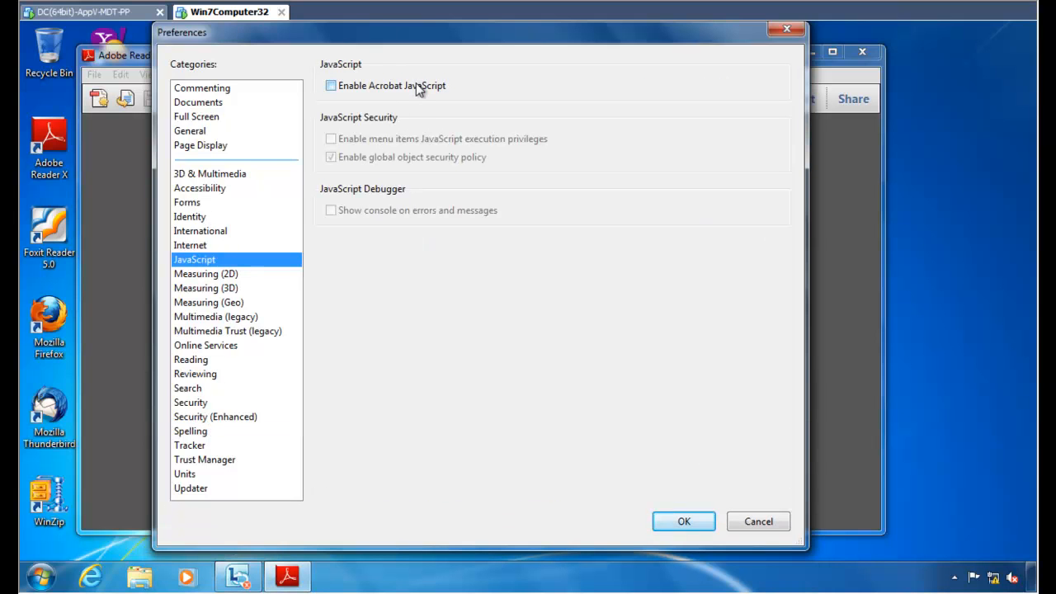
{"action": "left_click", "coordinate": [419, 86]}
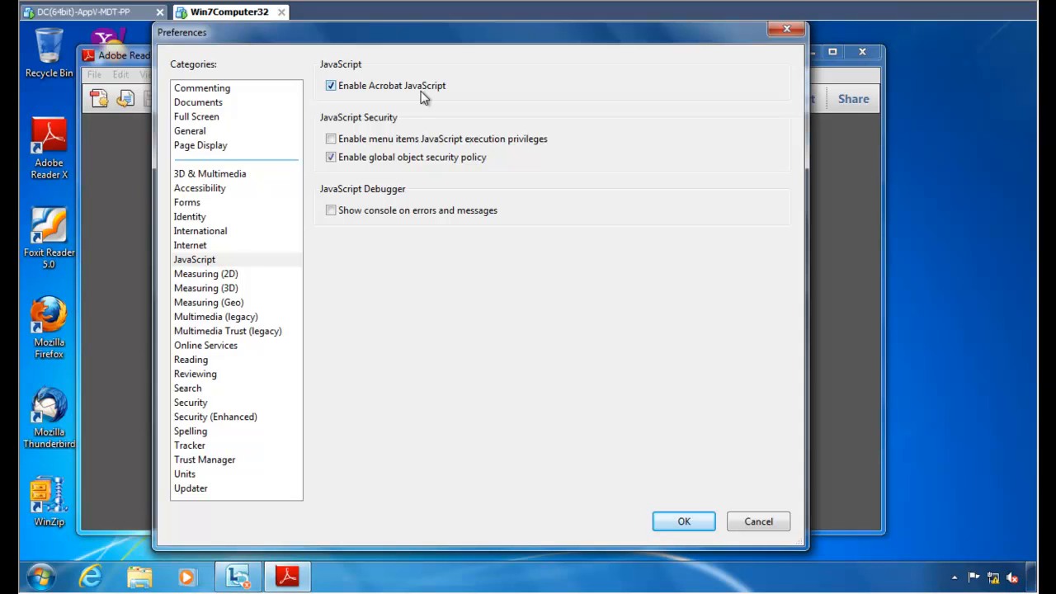
Turn off Enhanced Security in the Adobe Reader preferences and confirm the change
{"action": "left_click", "coordinate": [209, 419]}
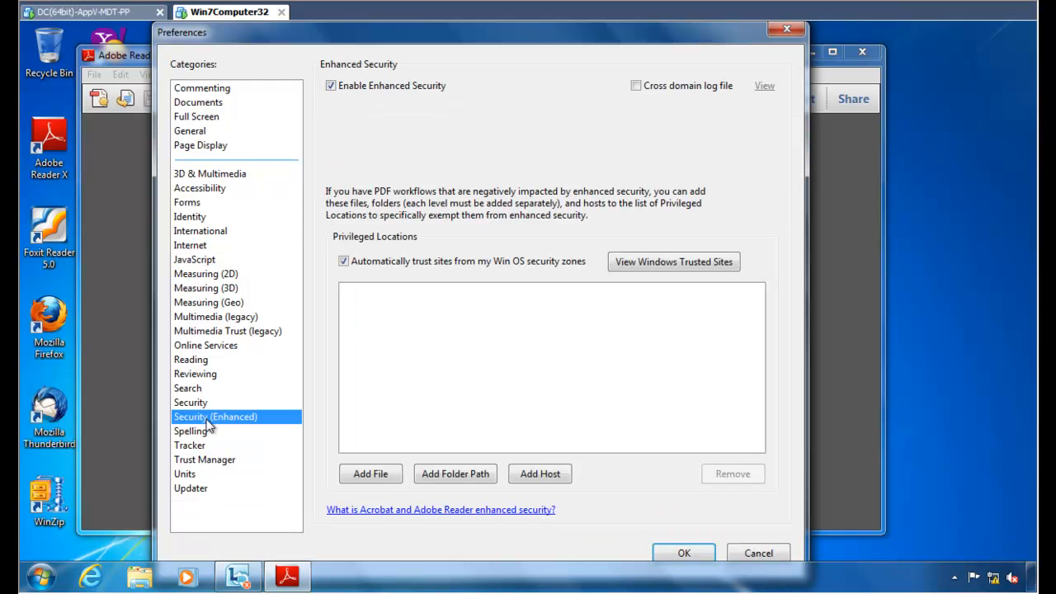
{"action": "left_click", "coordinate": [352, 88]}
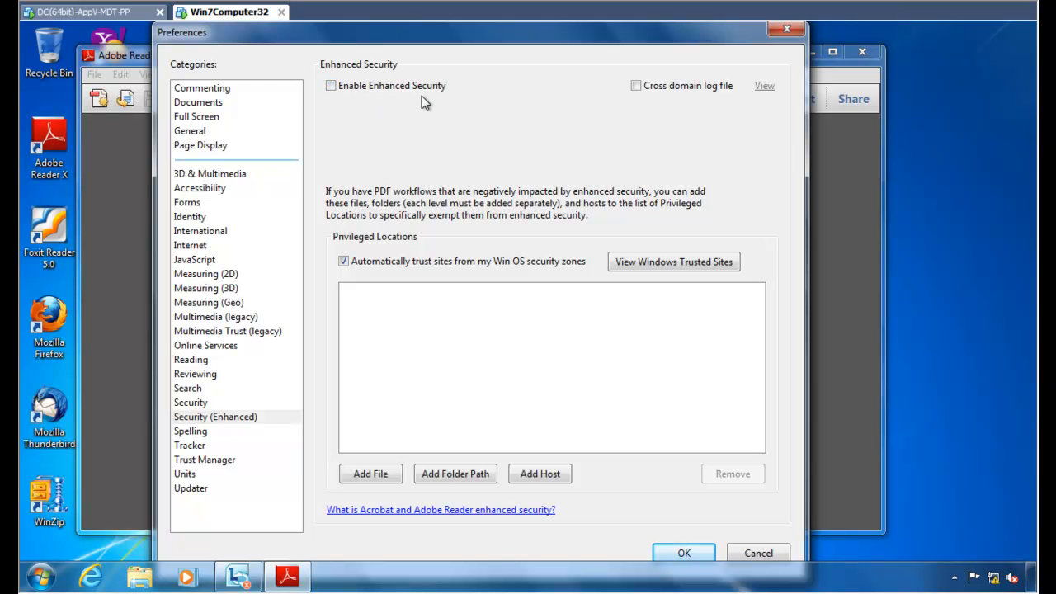
{"action": "left_click", "coordinate": [681, 552]}
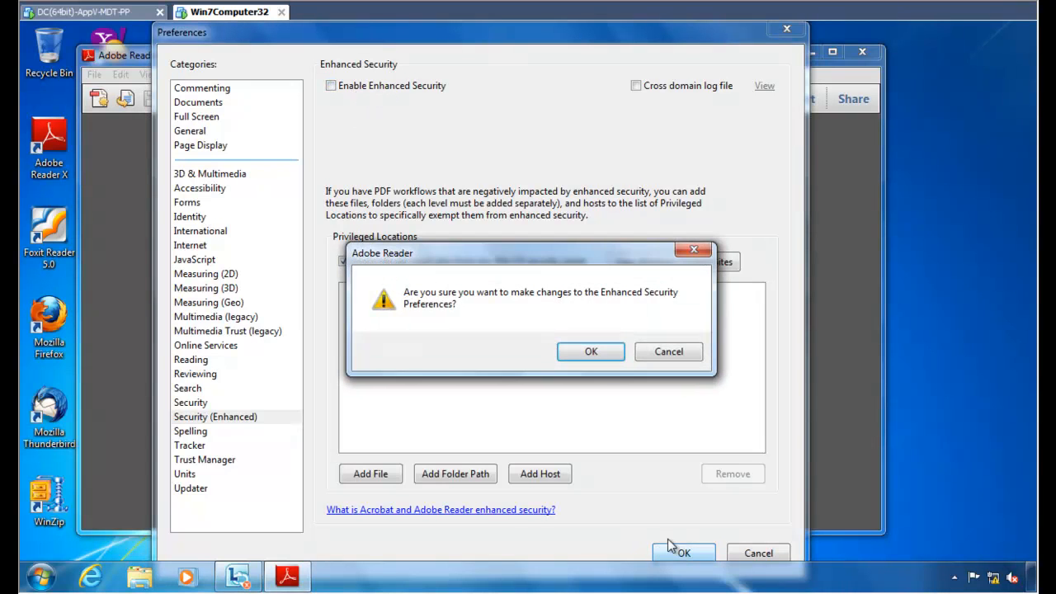
{"action": "left_click", "coordinate": [591, 355]}
Try to set the Adobe Reader updater preference to automatically install updates, dismissing the administrator credentials request
{"action": "left_click", "coordinate": [121, 75]}
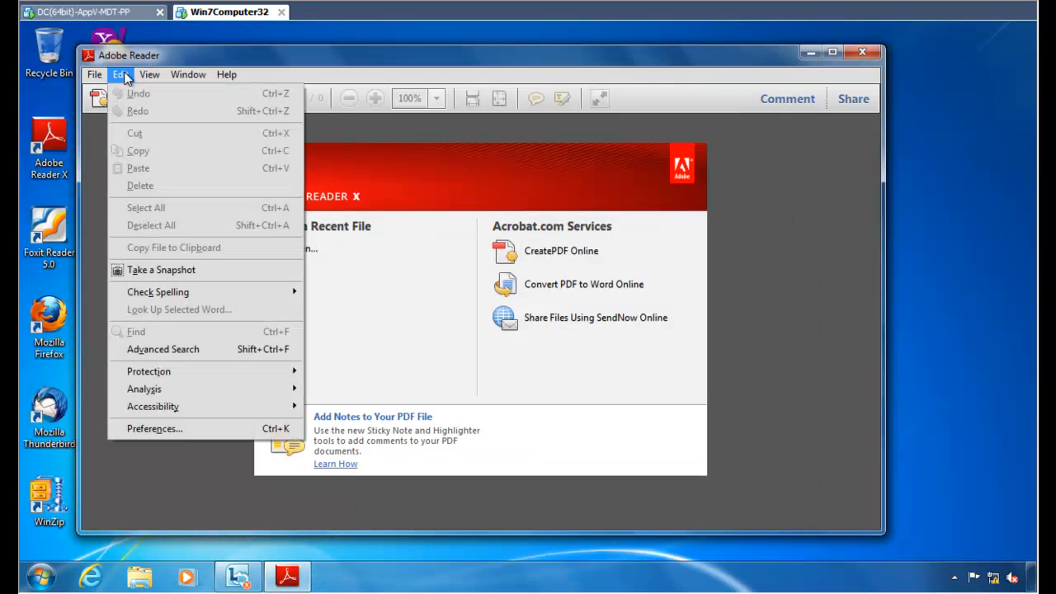
{"action": "left_click", "coordinate": [185, 435]}
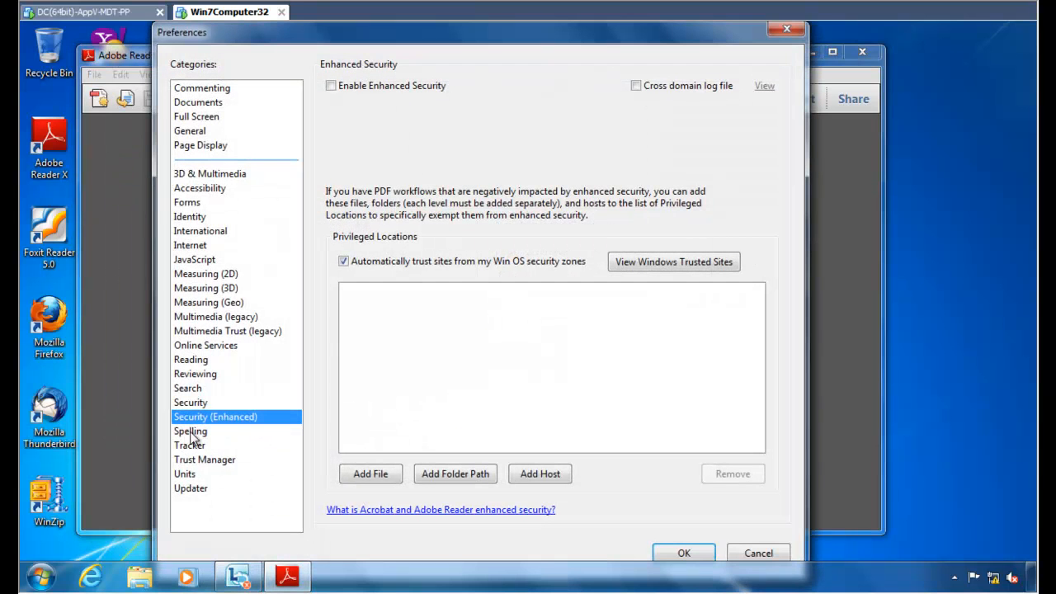
{"action": "left_click", "coordinate": [213, 489]}
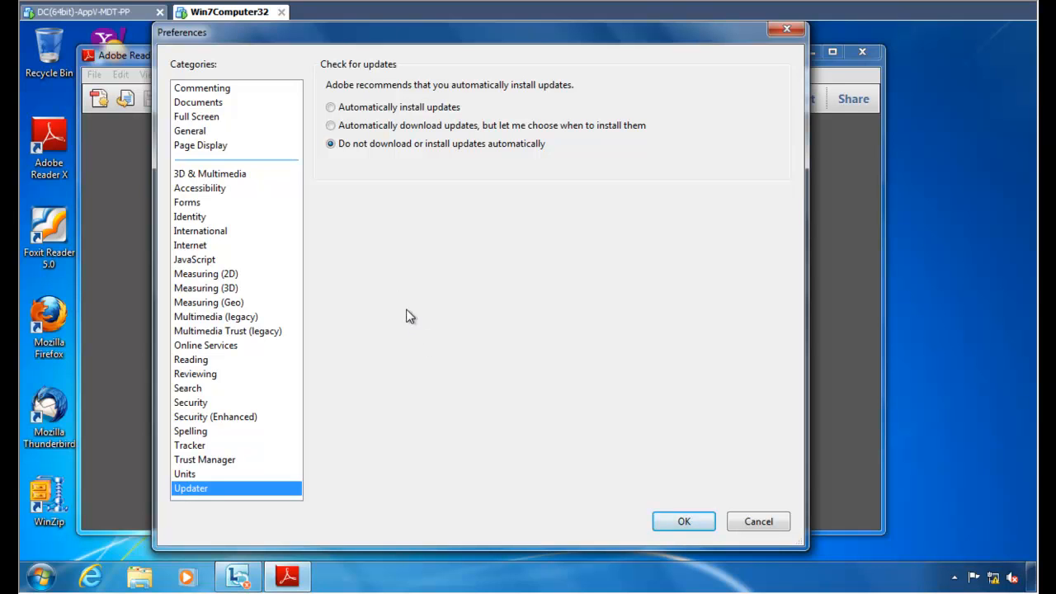
{"action": "left_click", "coordinate": [405, 109]}
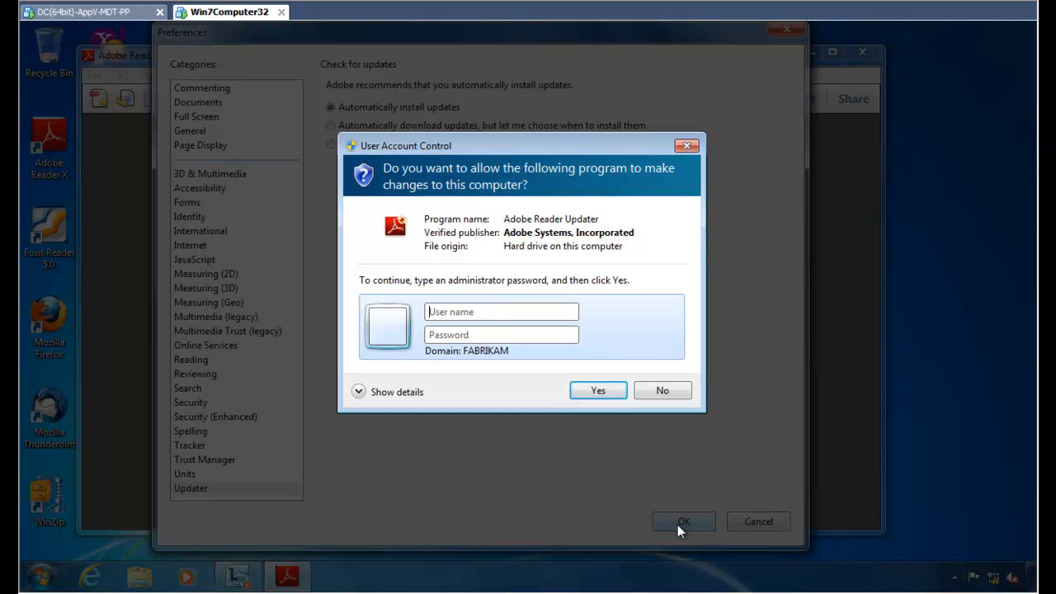
{"action": "key", "text": "Escape"}
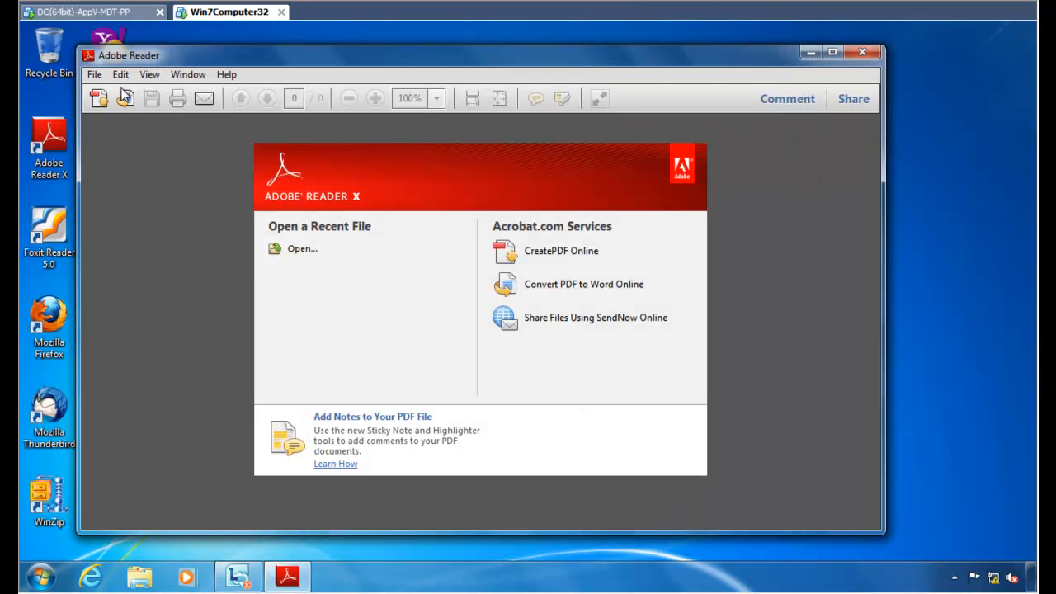
Move the Adobe Reader window aside and exit the program
{"action": "left_click_drag", "start_coordinate": [156, 58], "coordinate": [265, 61]}
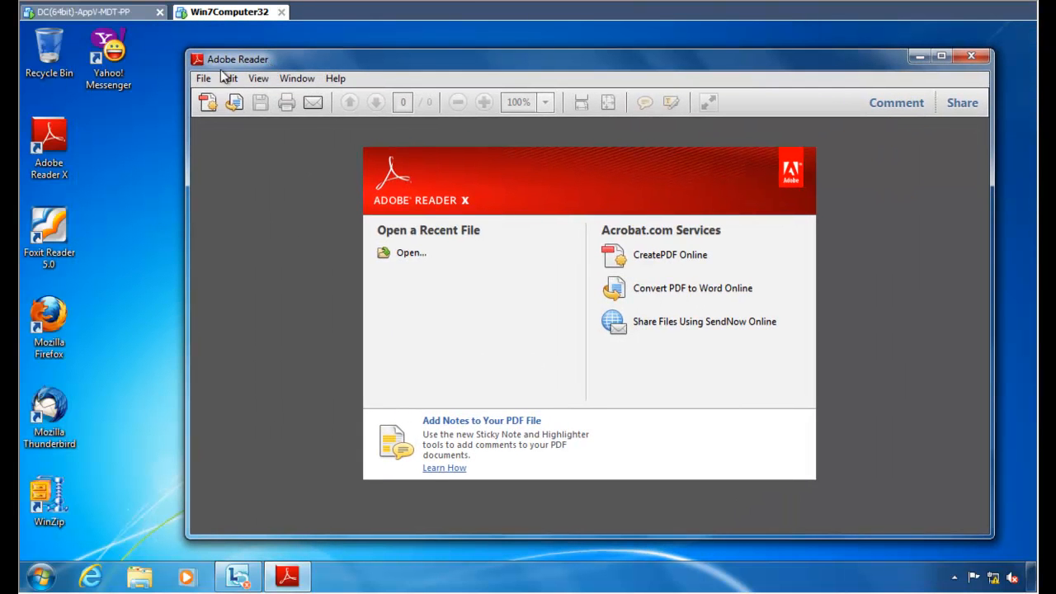
{"action": "left_click", "coordinate": [204, 78]}
{"action": "left_click", "coordinate": [265, 298]}
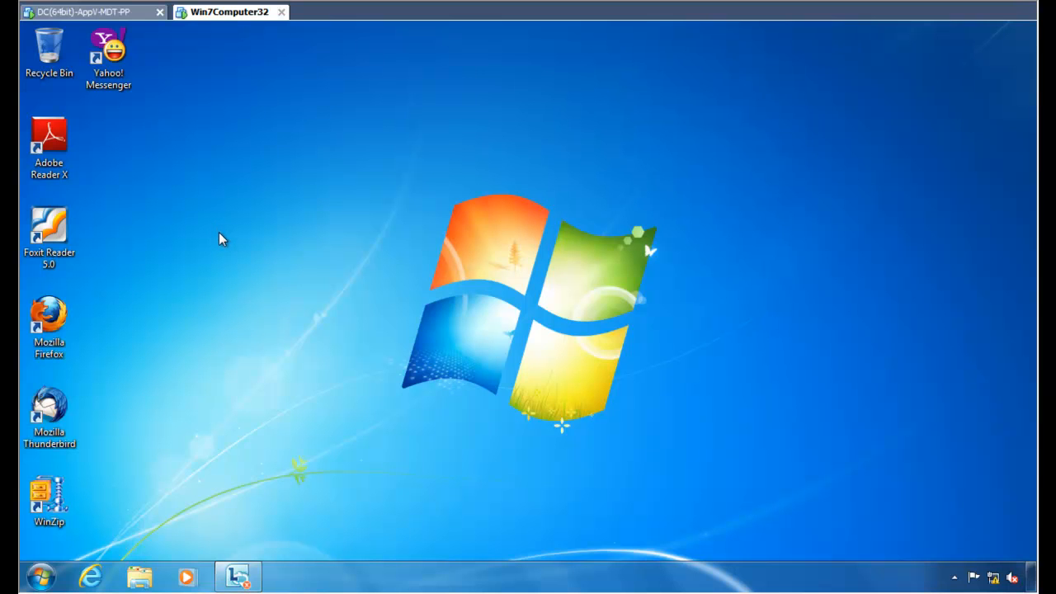
Switch to the domain controller and create a GPO named "Manage Acrobat using PolicyPak and Priv Guard" linked to East Sales Users
{"action": "left_click", "coordinate": [106, 23]}
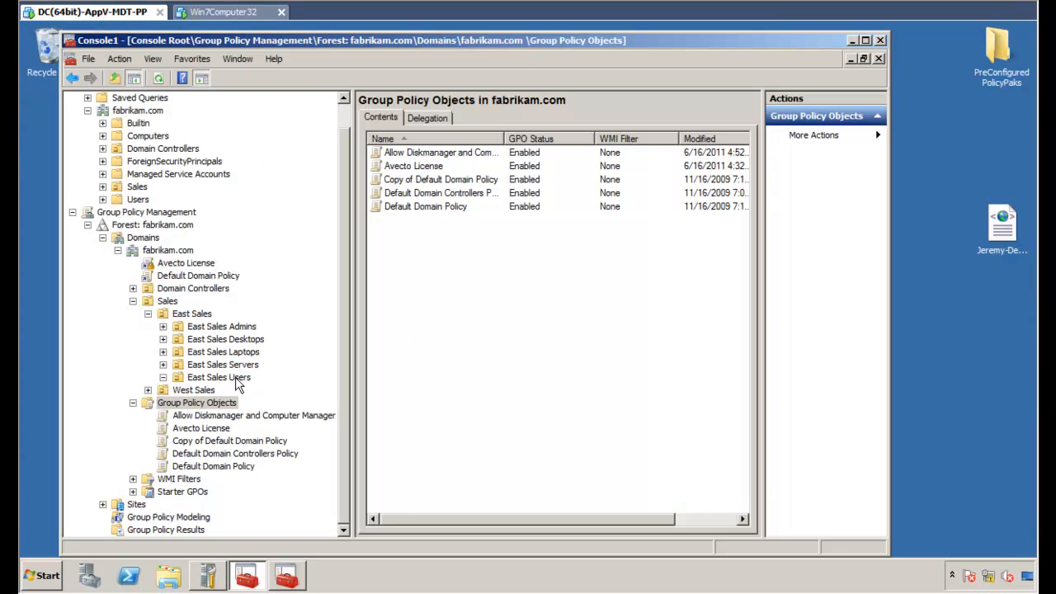
{"action": "right_click", "coordinate": [237, 381]}
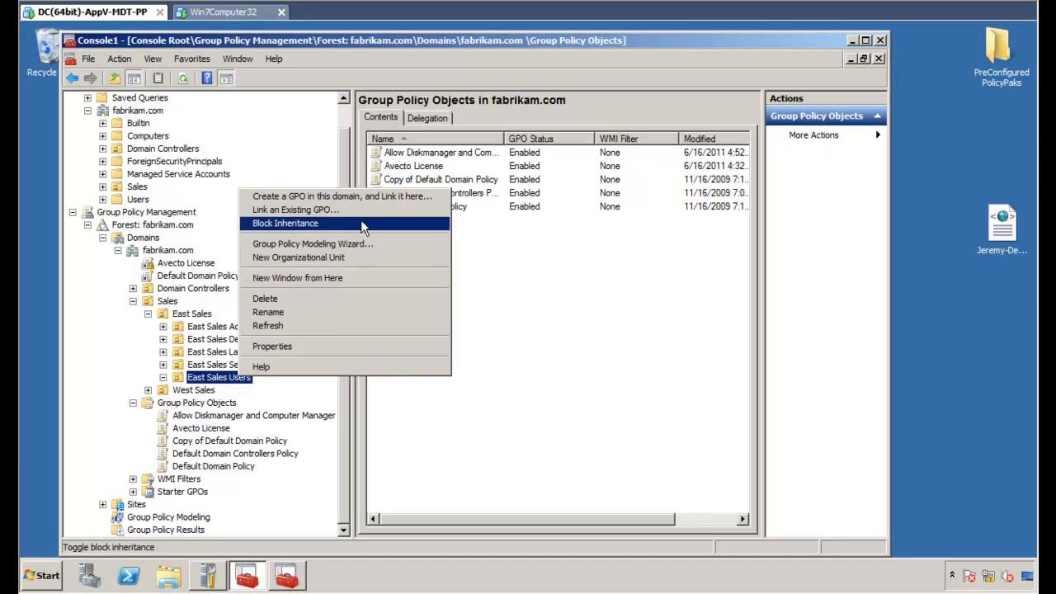
{"action": "left_click", "coordinate": [368, 199]}
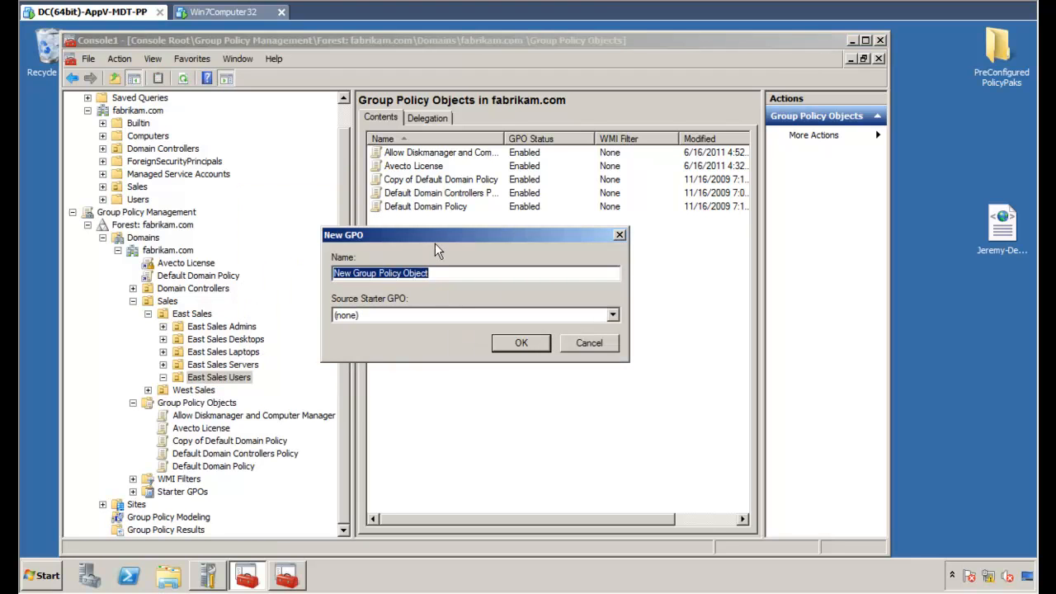
{"action": "type", "text": "Manage Acrobat using PolicyPak and Priv Guard"}
{"action": "key", "text": "Return"}
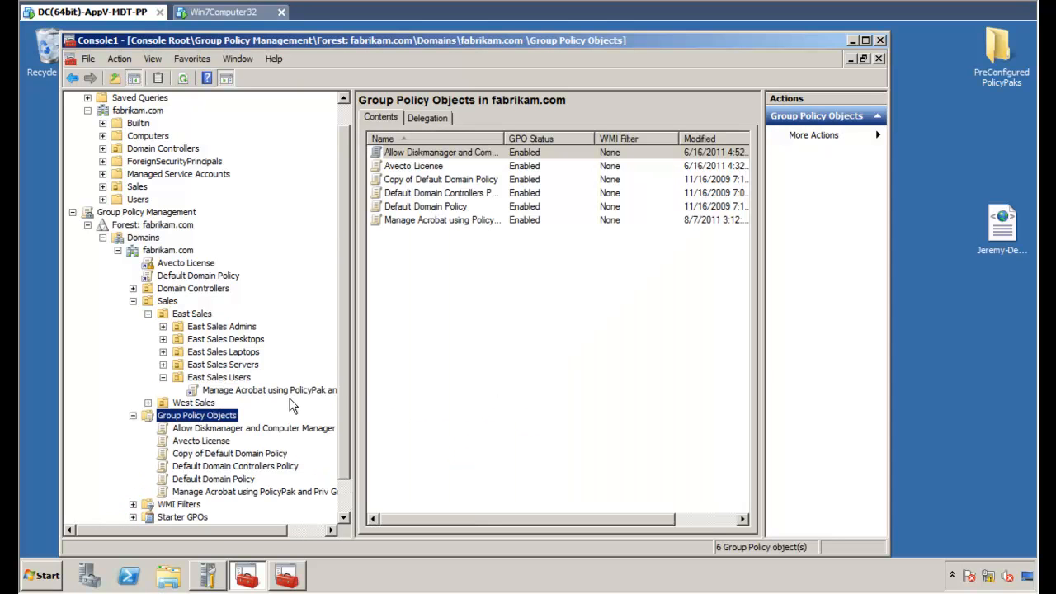
Open the new GPO for editing and add PolicyPak for Adobe Reader X to the User Configuration PolicyPak applications
{"action": "right_click", "coordinate": [314, 393]}
{"action": "left_click", "coordinate": [342, 401]}
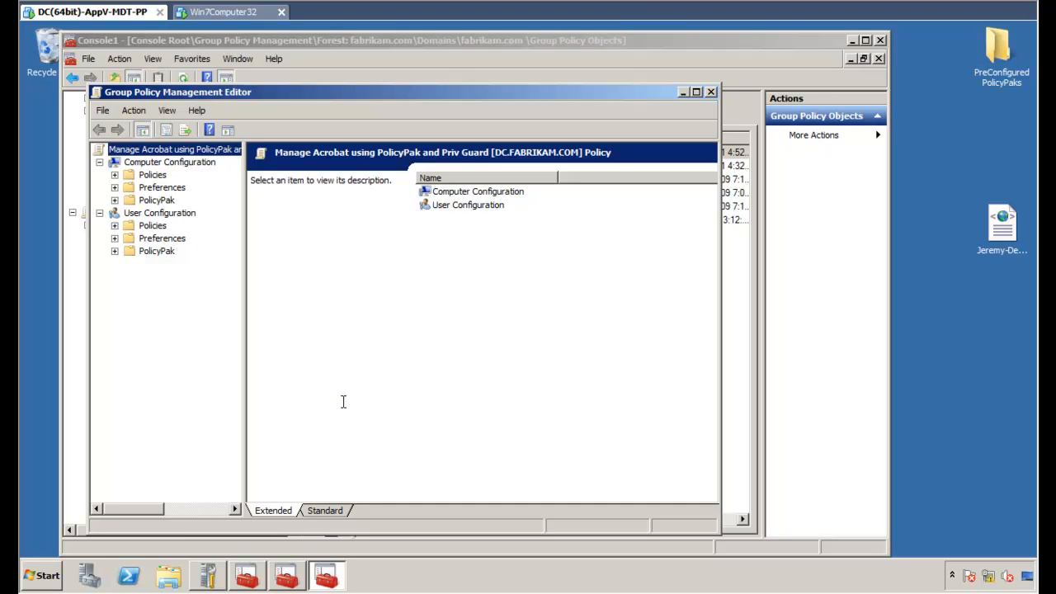
{"action": "left_click", "coordinate": [115, 252]}
{"action": "left_click", "coordinate": [181, 268]}
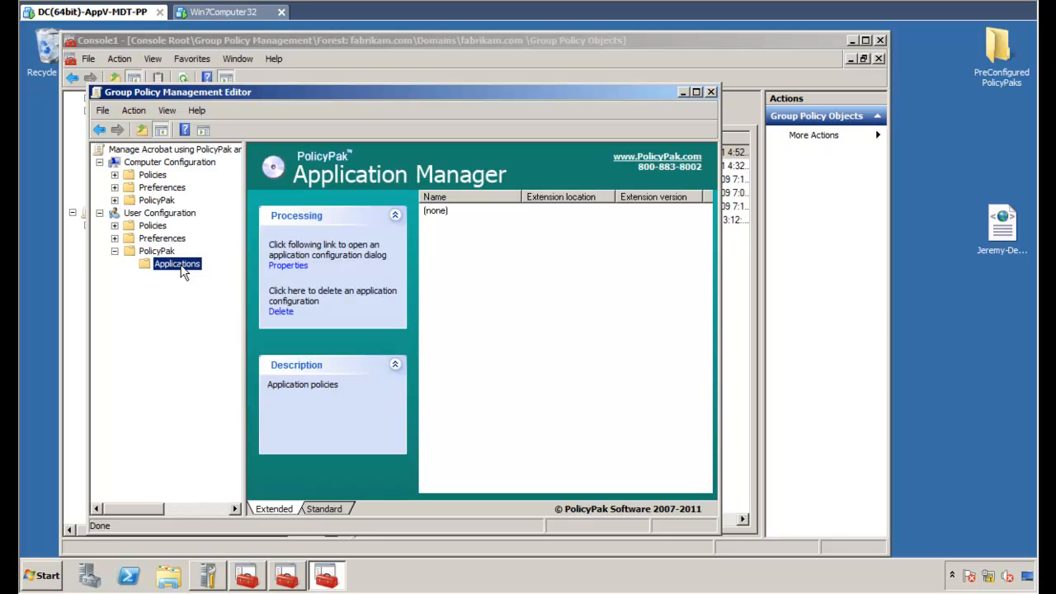
{"action": "right_click", "coordinate": [185, 273]}
{"action": "mouse_move", "coordinate": [208, 273]}
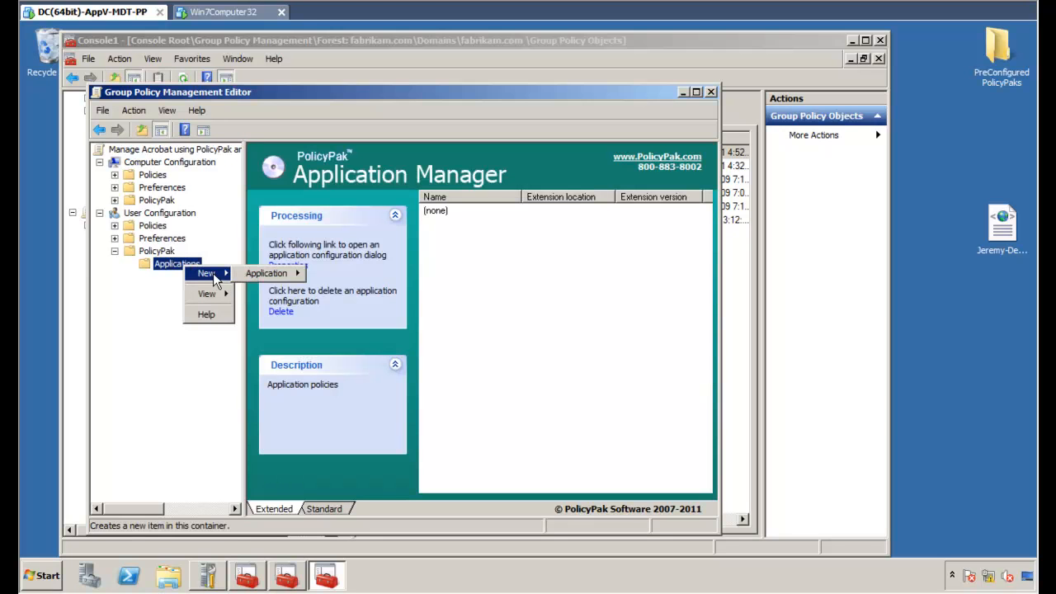
{"action": "mouse_move", "coordinate": [268, 273]}
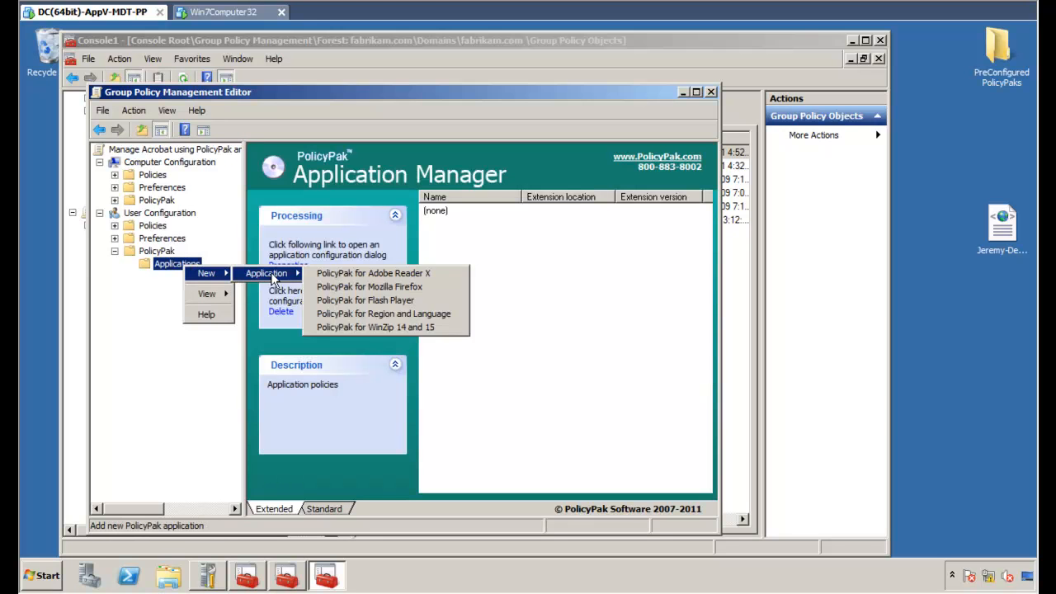
{"action": "left_click", "coordinate": [456, 274]}
In the PolicyPak Adobe Reader X entry, turn off Enable Acrobat JavaScript and disable its corresponding control in the target application
{"action": "left_click", "coordinate": [465, 212]}
{"action": "double_click", "coordinate": [464, 211]}
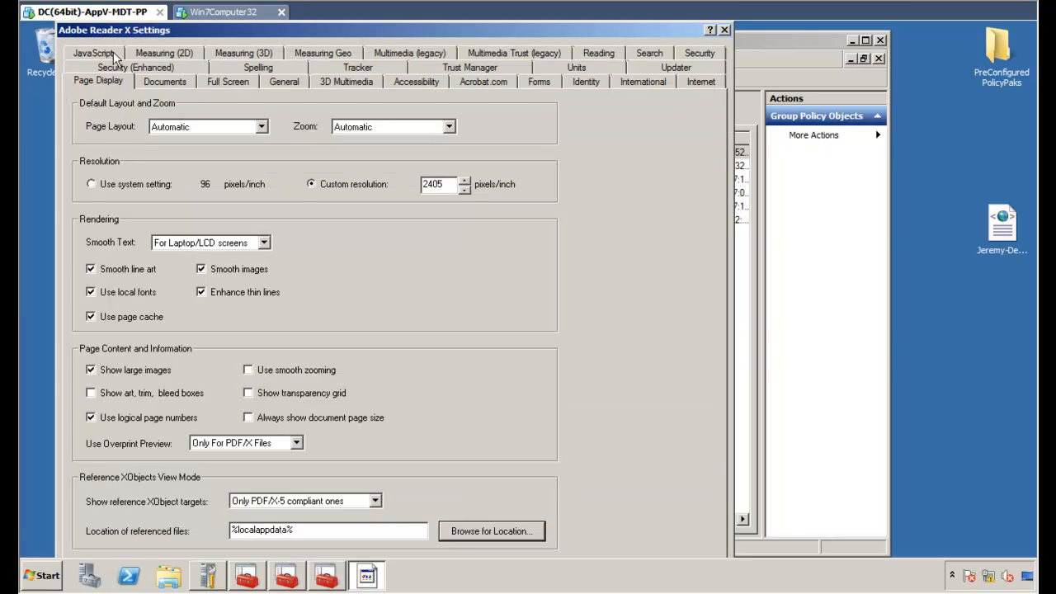
{"action": "left_click", "coordinate": [94, 53]}
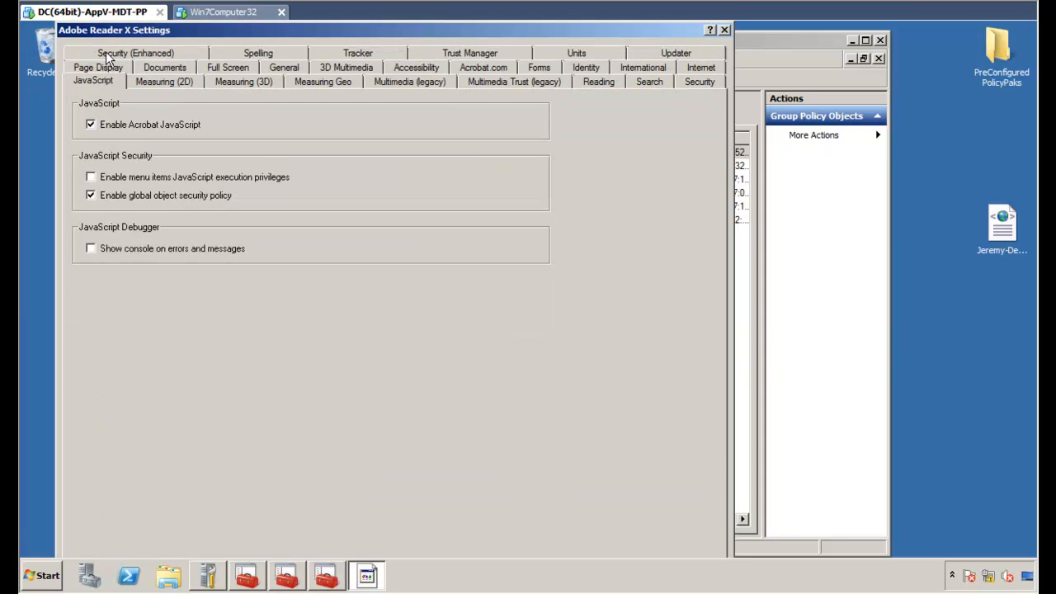
{"action": "left_click", "coordinate": [128, 128]}
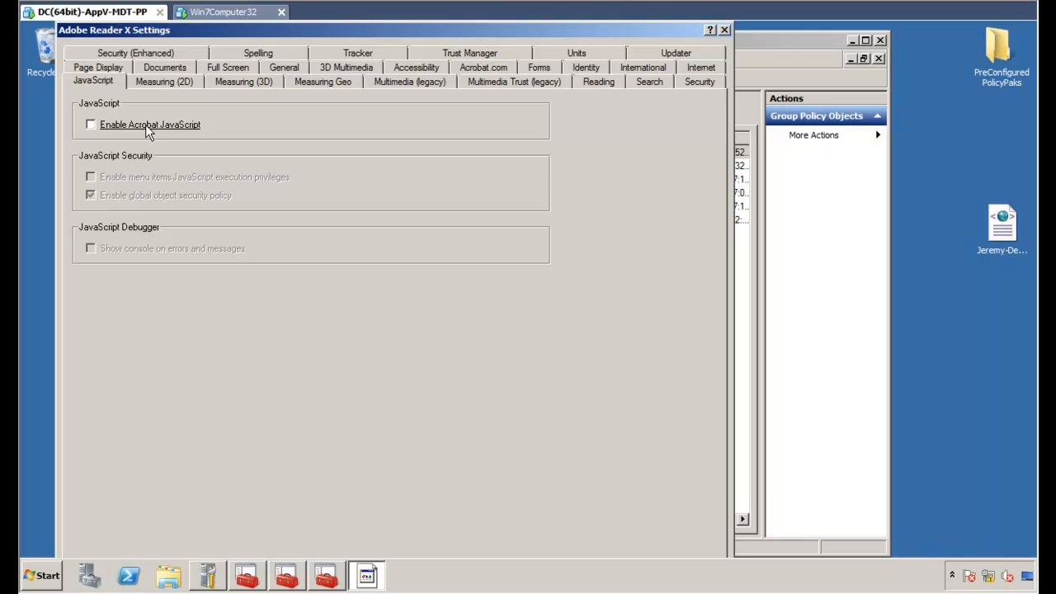
{"action": "right_click", "coordinate": [149, 132]}
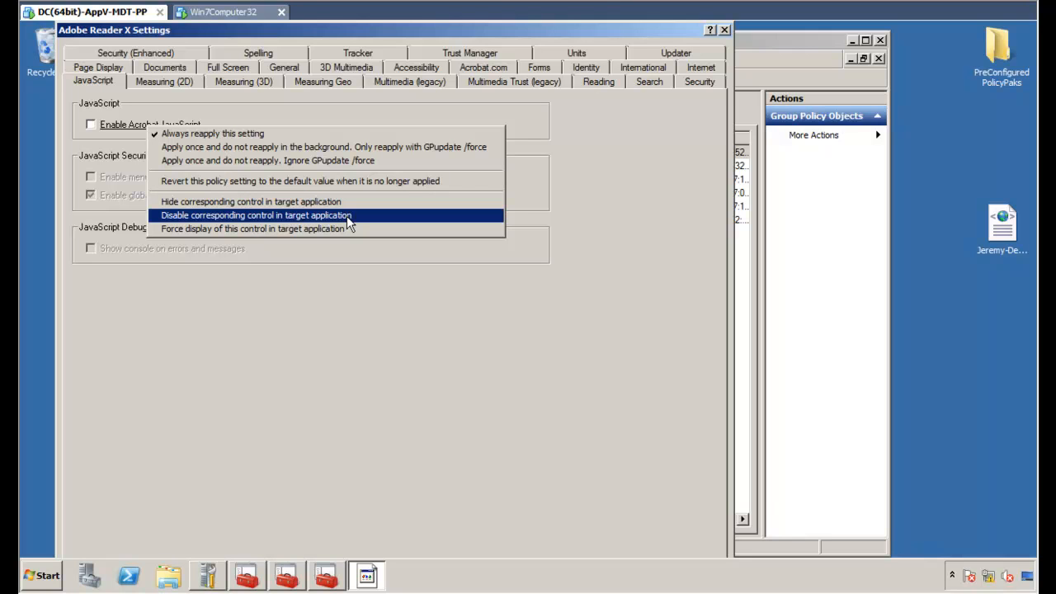
{"action": "left_click", "coordinate": [349, 217]}
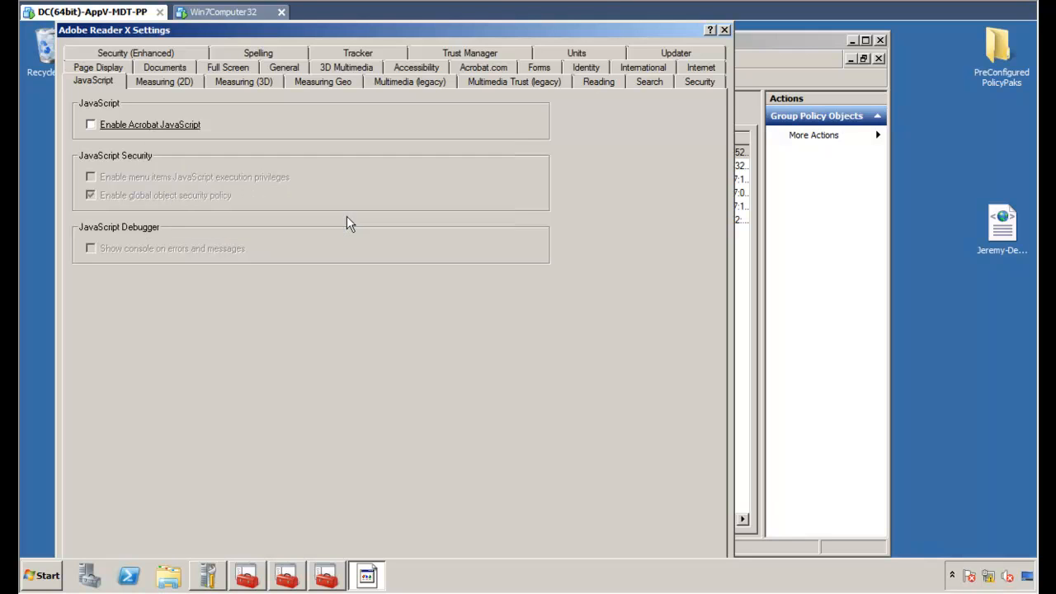
Enforce Enable Enhanced Security as checked and disable its corresponding control in the target application
{"action": "left_click", "coordinate": [171, 56]}
{"action": "left_click", "coordinate": [91, 146]}
{"action": "left_click", "coordinate": [91, 146]}
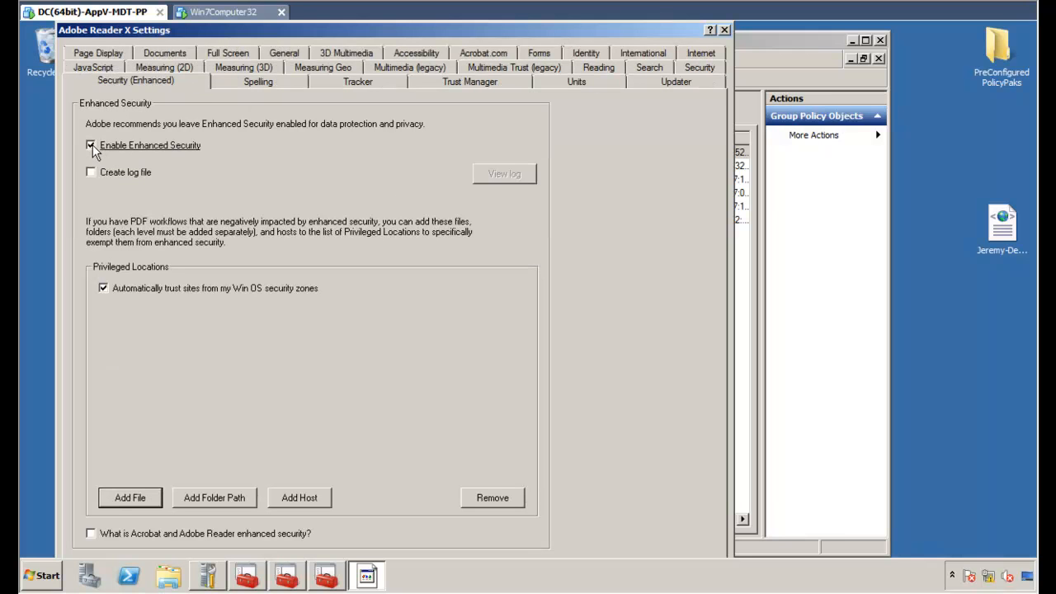
{"action": "right_click", "coordinate": [177, 152]}
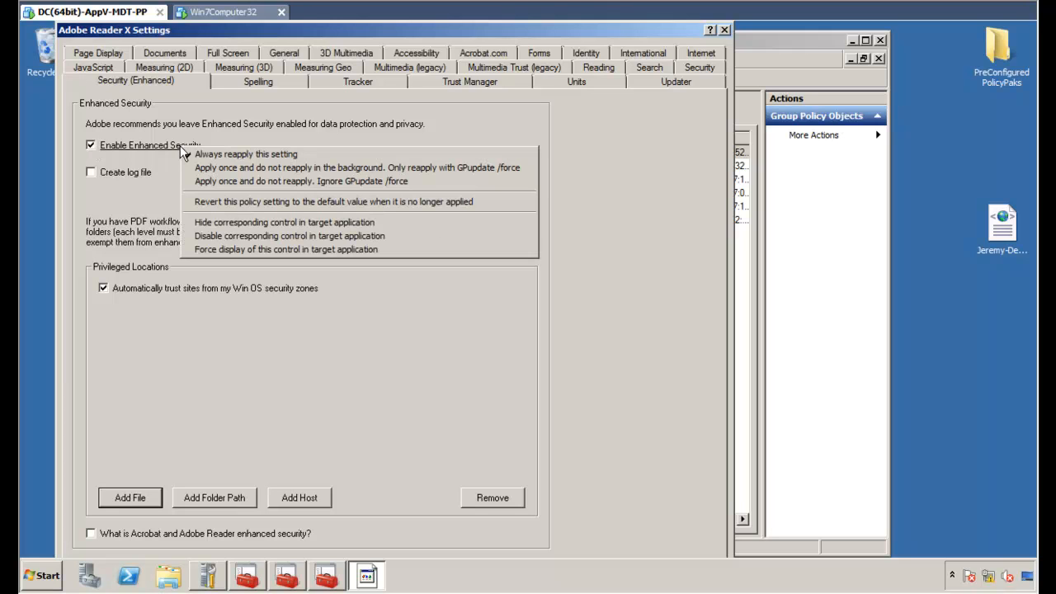
{"action": "left_click", "coordinate": [370, 238]}
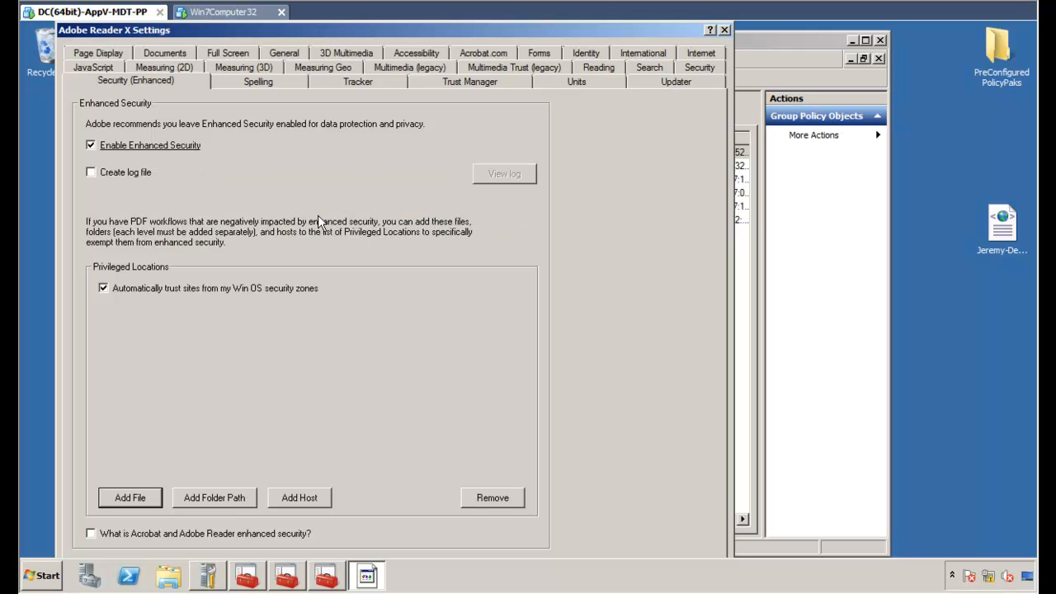
Set the policy's Updater option to "Do not download or install updates automatically"
{"action": "left_click", "coordinate": [651, 84]}
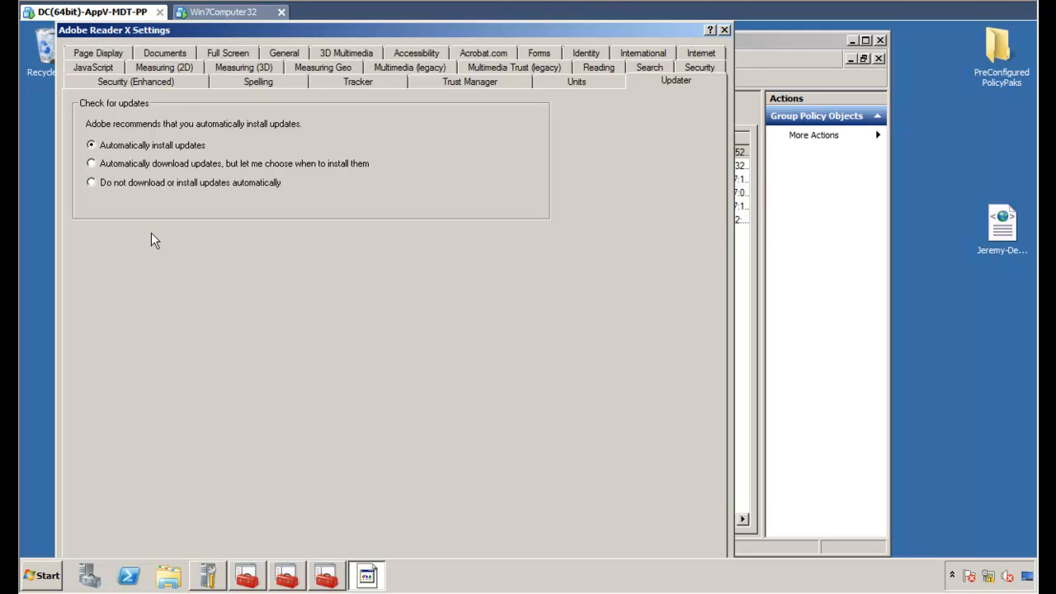
{"action": "left_click", "coordinate": [96, 188]}
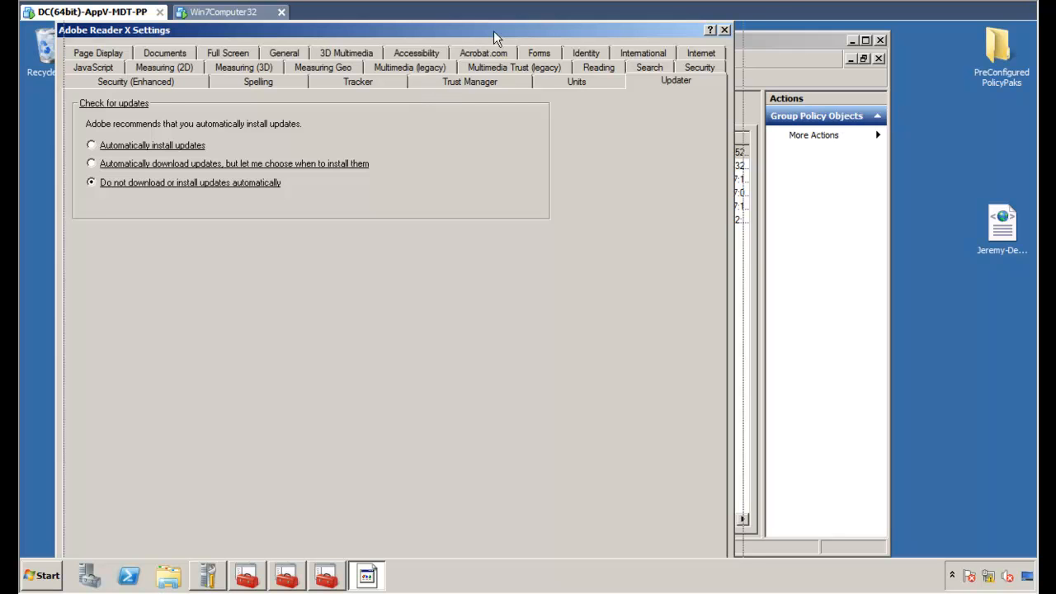
Confirm the Adobe Reader X policy settings and run gpupdate from a command prompt on Win7Computer32
{"action": "left_click_drag", "start_coordinate": [485, 33], "coordinate": [507, 33]}
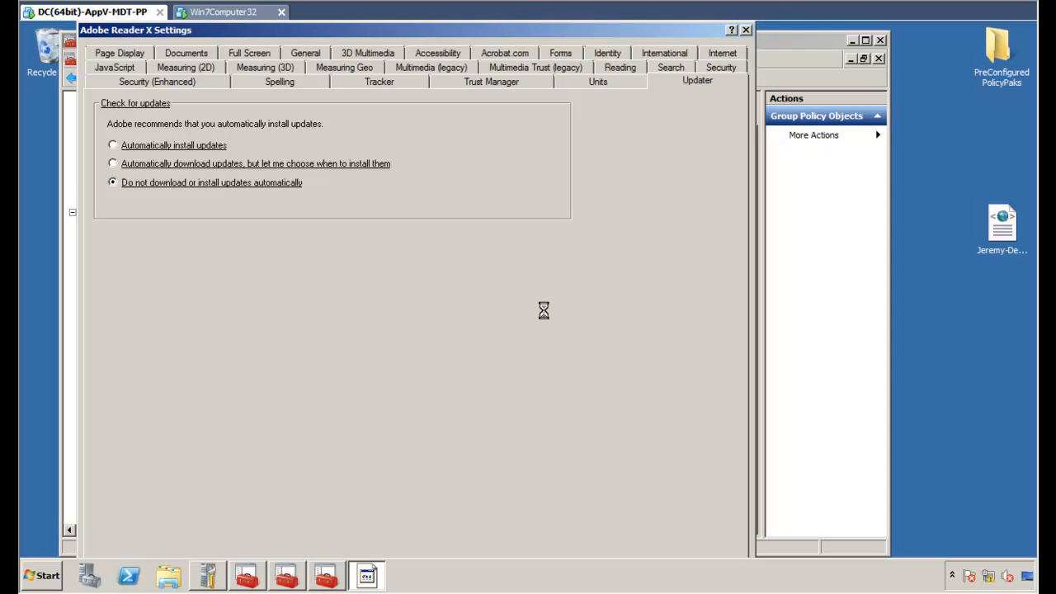
{"action": "key", "text": "Return"}
{"action": "left_click", "coordinate": [226, 16]}
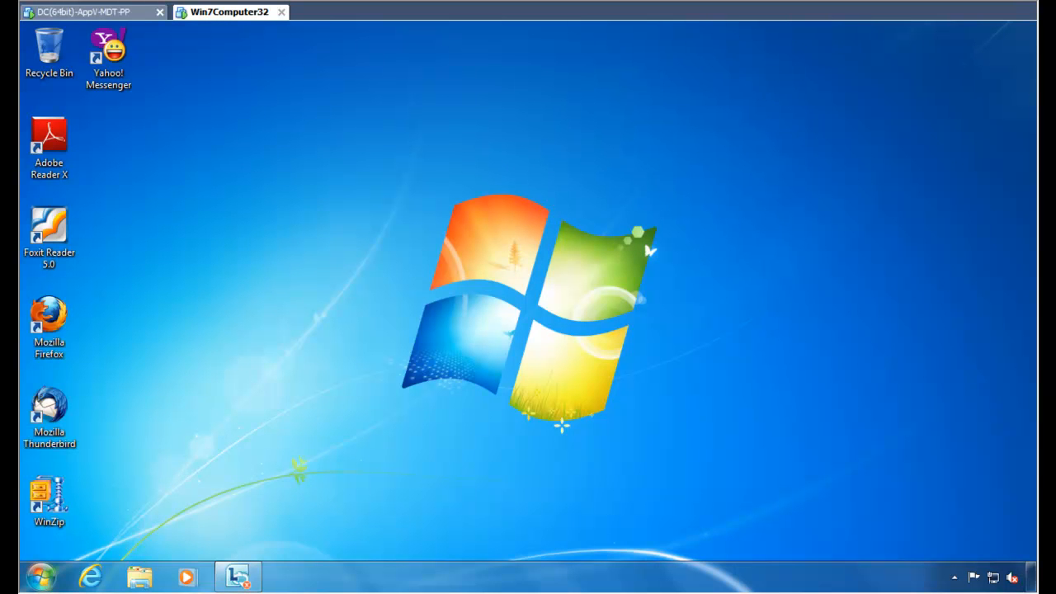
{"action": "left_click", "coordinate": [40, 580]}
{"action": "type", "text": "cmd"}
{"action": "key", "text": "Return"}
{"action": "type", "text": "gpupdate"}
{"action": "key", "text": "Return"}
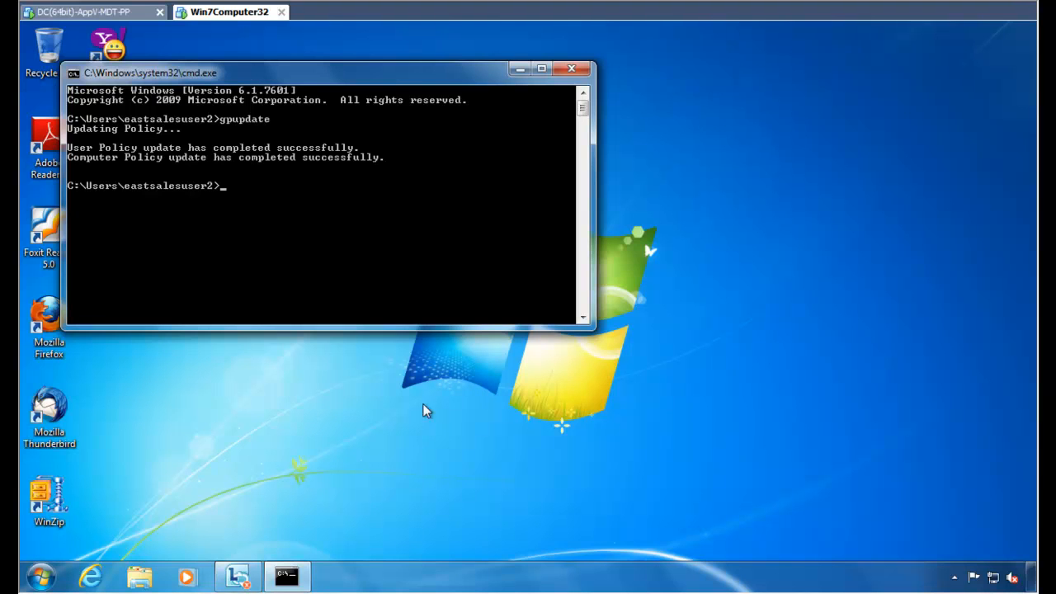
{"action": "left_click_drag", "start_coordinate": [319, 77], "coordinate": [380, 94]}
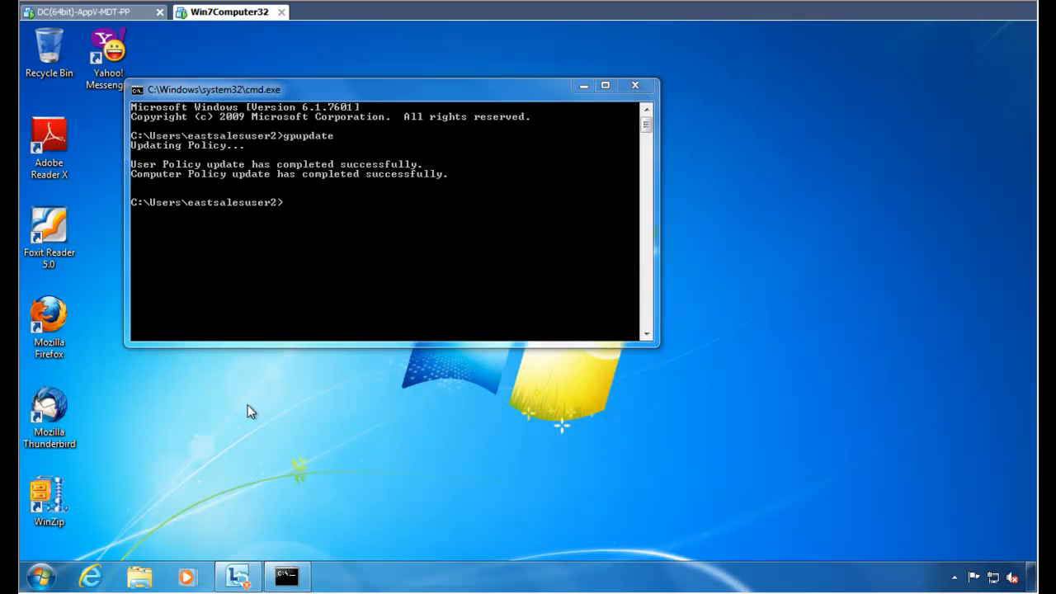
Open Adobe Reader X preferences, postpone the improvement program prompt, and check the JavaScript, Security (Enhanced) and Updater settings
{"action": "double_click", "coordinate": [51, 147]}
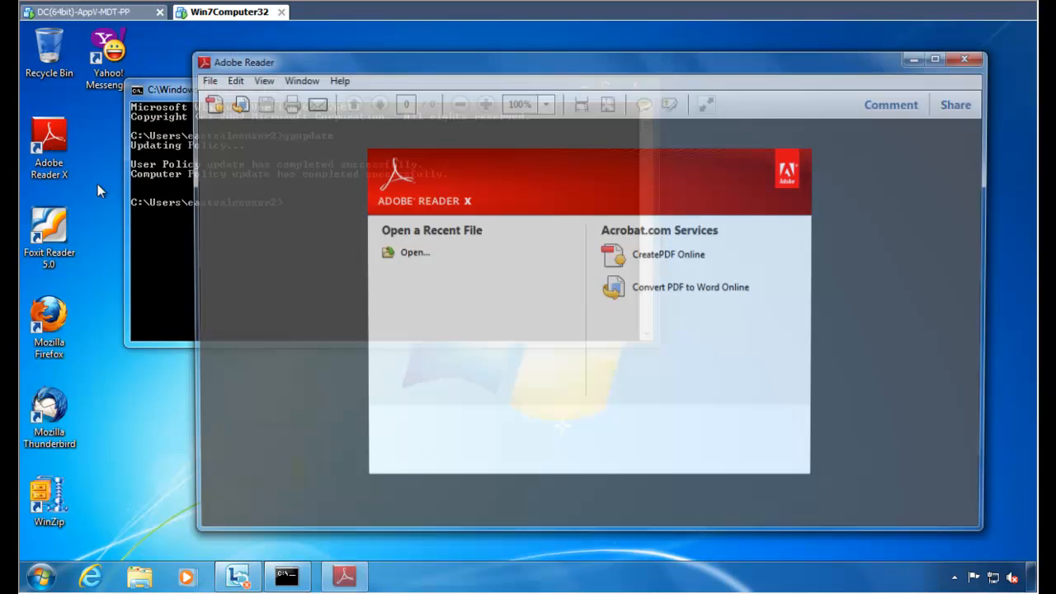
{"action": "left_click", "coordinate": [232, 80]}
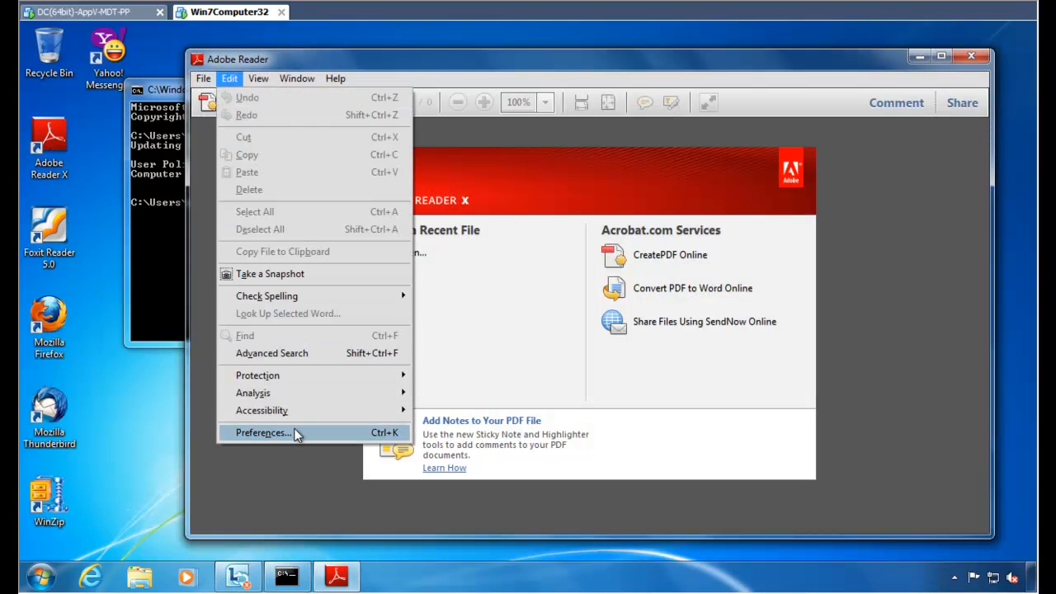
{"action": "left_click", "coordinate": [293, 432]}
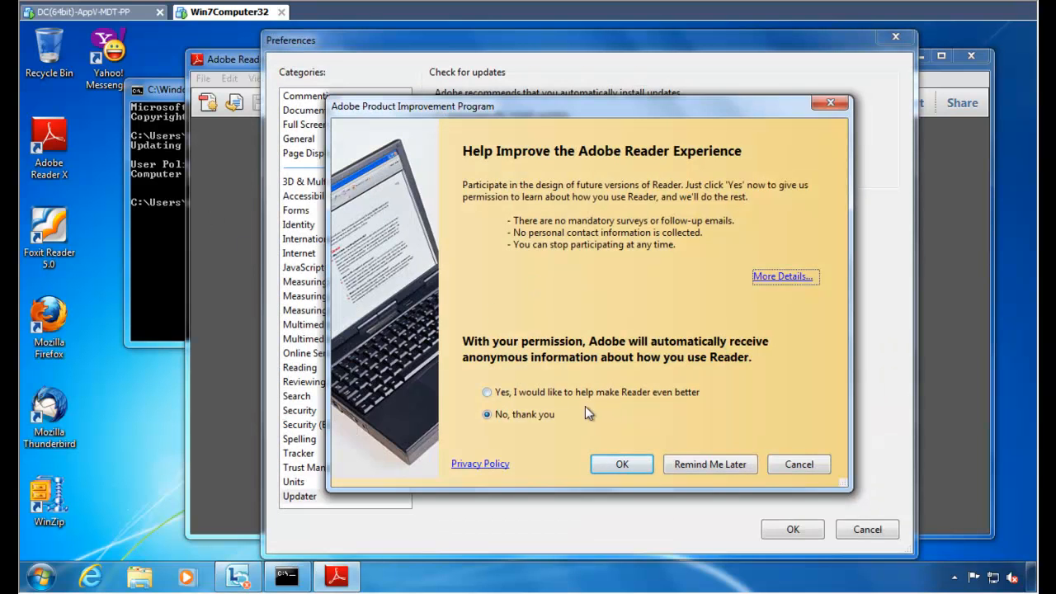
{"action": "left_click", "coordinate": [692, 462]}
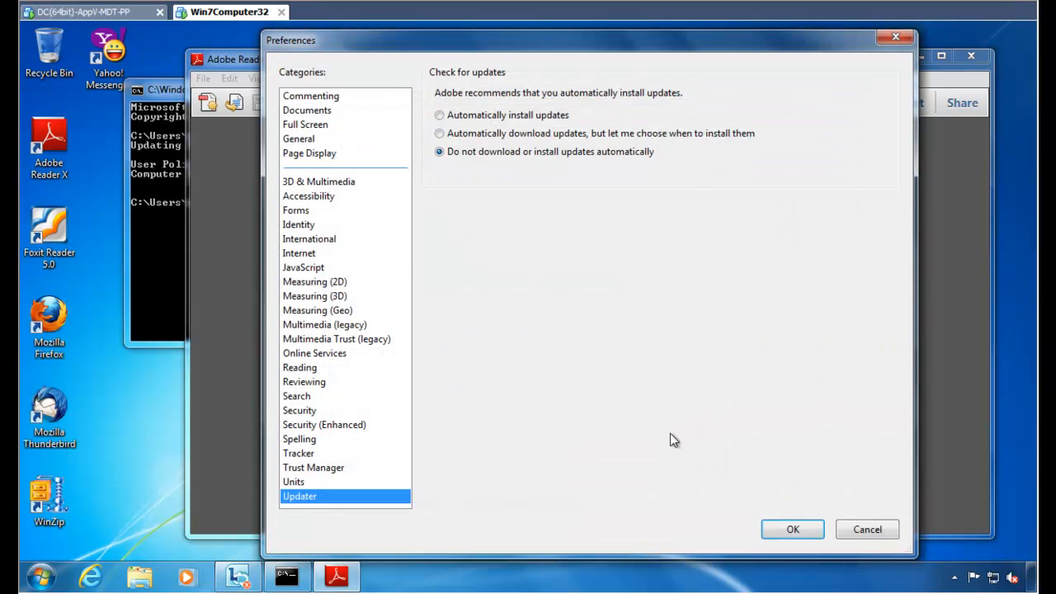
{"action": "left_click", "coordinate": [315, 269]}
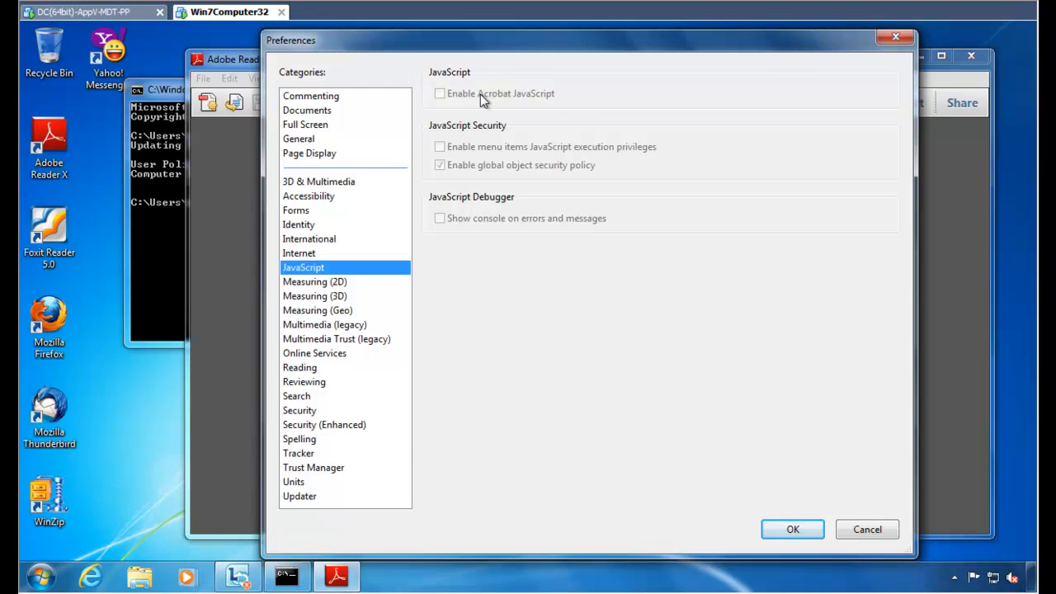
{"action": "left_click", "coordinate": [331, 431]}
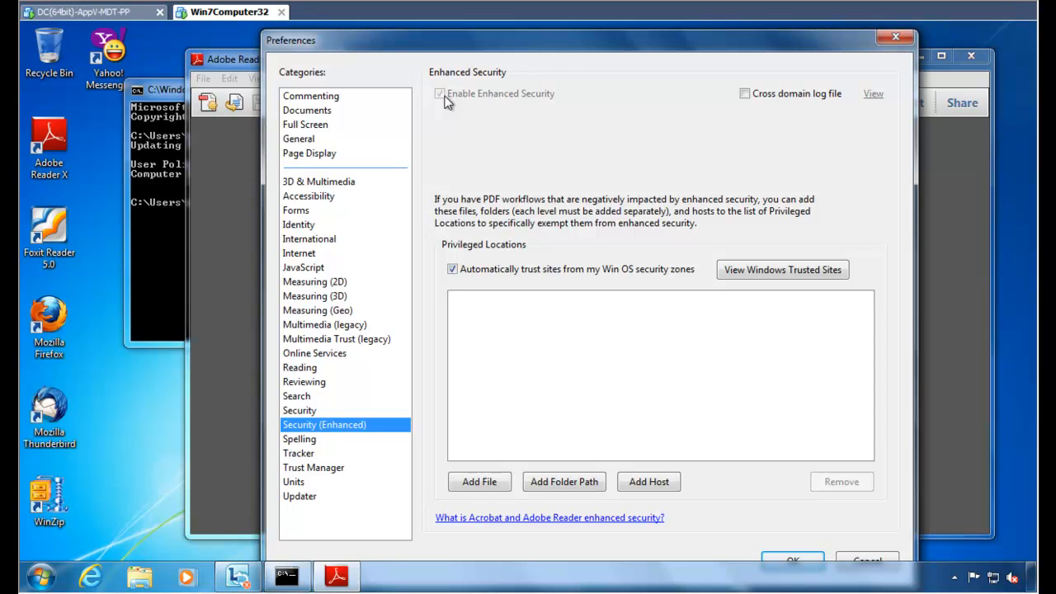
{"action": "left_click", "coordinate": [318, 499]}
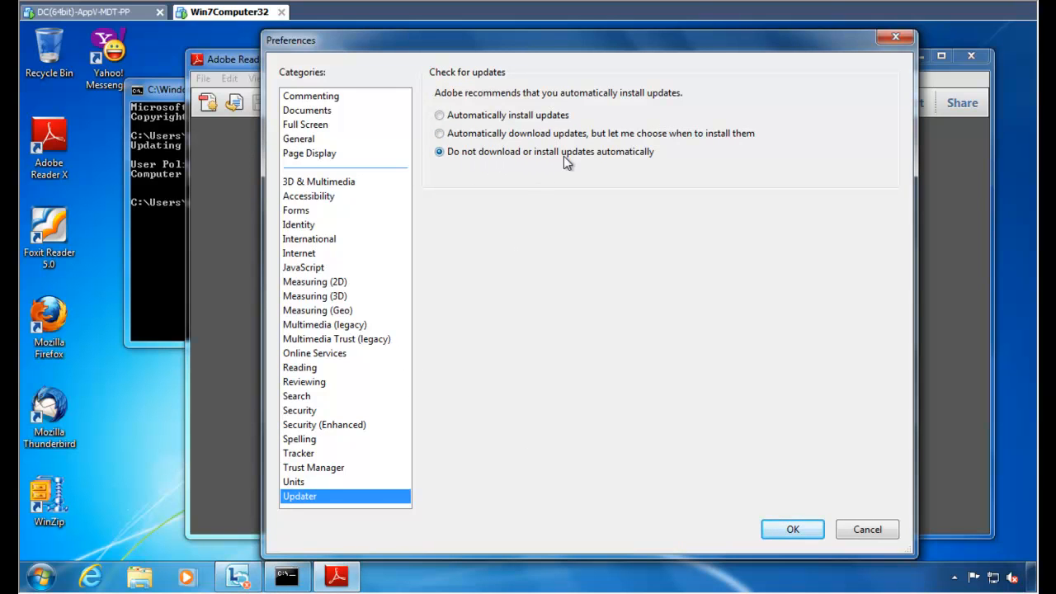
Try to change the updater preference to "Automatically install updates", declining the User Account Control request, and close Adobe Reader
{"action": "left_click", "coordinate": [496, 118]}
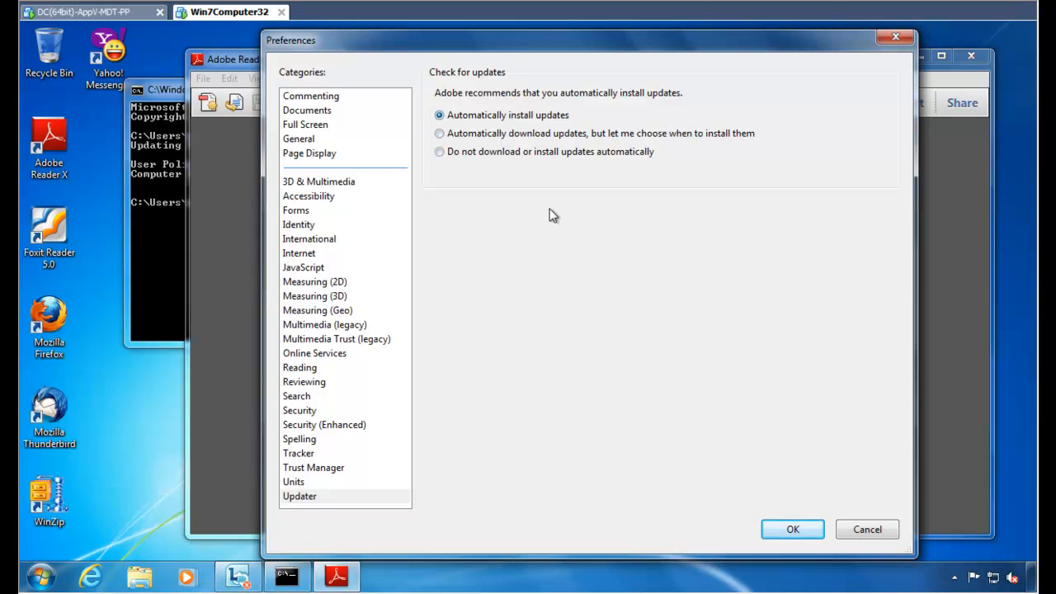
{"action": "left_click", "coordinate": [793, 529]}
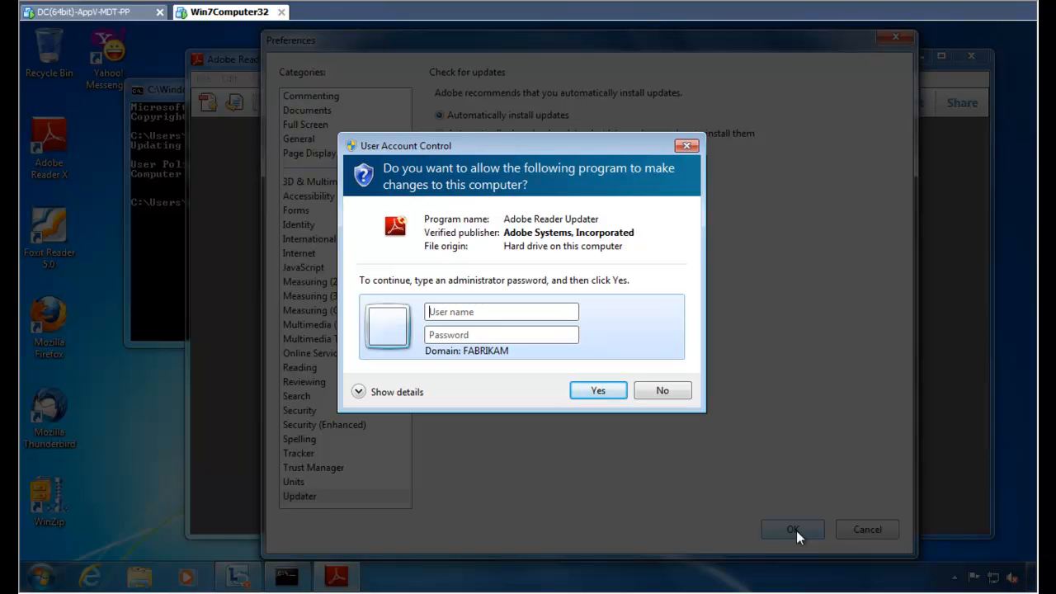
{"action": "left_click", "coordinate": [663, 390]}
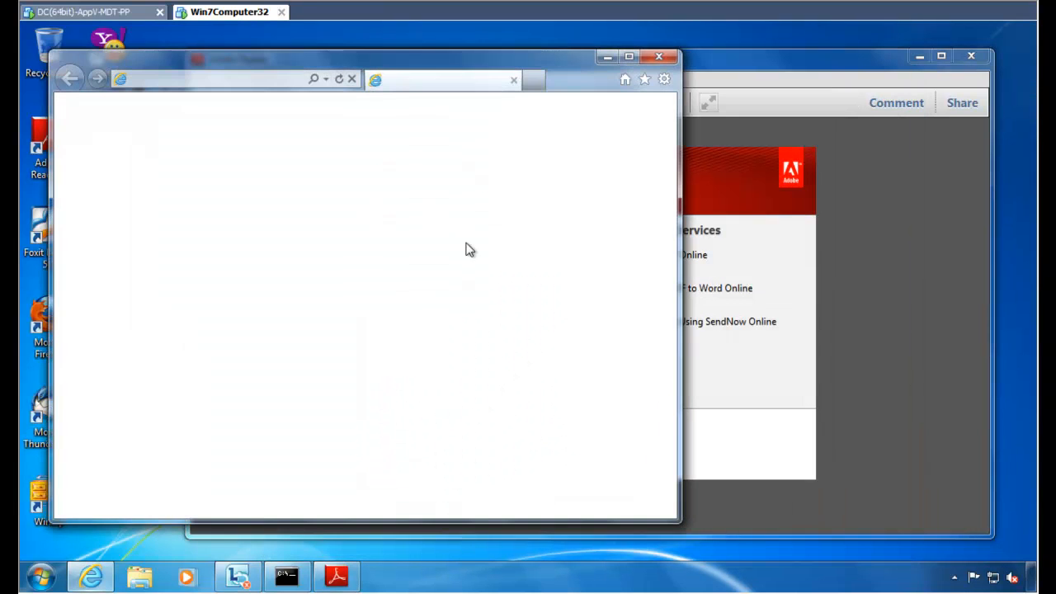
{"action": "left_click", "coordinate": [669, 58]}
{"action": "key", "text": "alt+F4"}
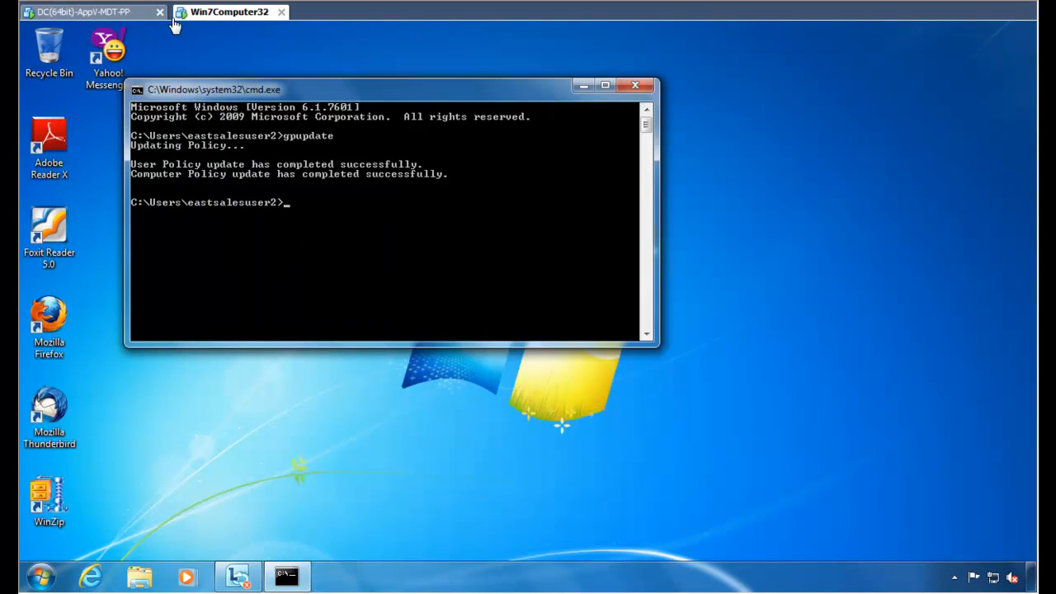
On the domain controller, import the PrivilegeGuardConfig XML from the Desktop into the GPO's User Configuration Privilege Guard Policies
{"action": "left_click", "coordinate": [111, 15]}
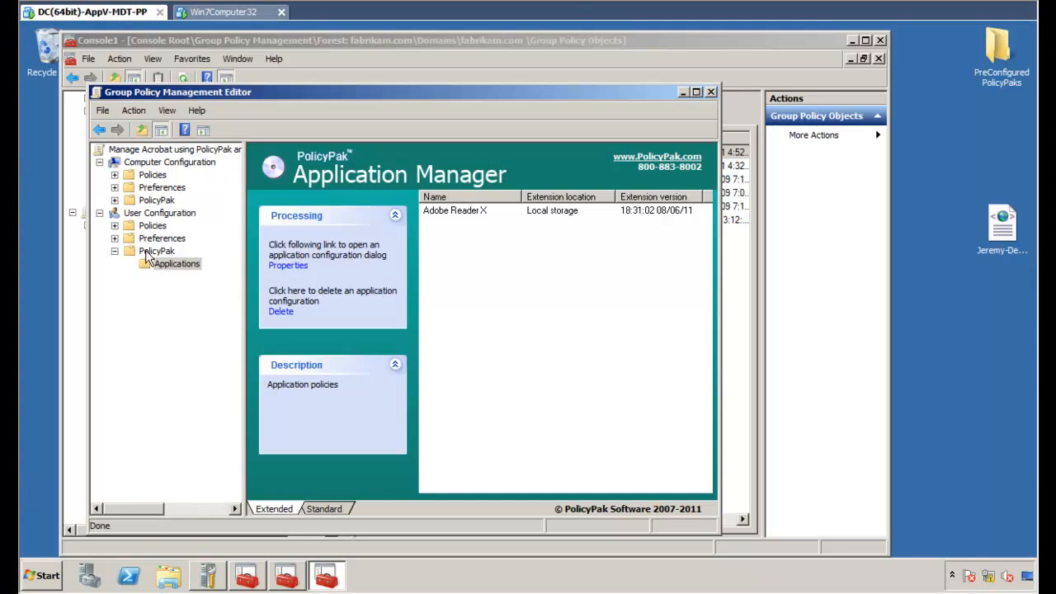
{"action": "left_click", "coordinate": [115, 225]}
{"action": "left_click", "coordinate": [195, 264]}
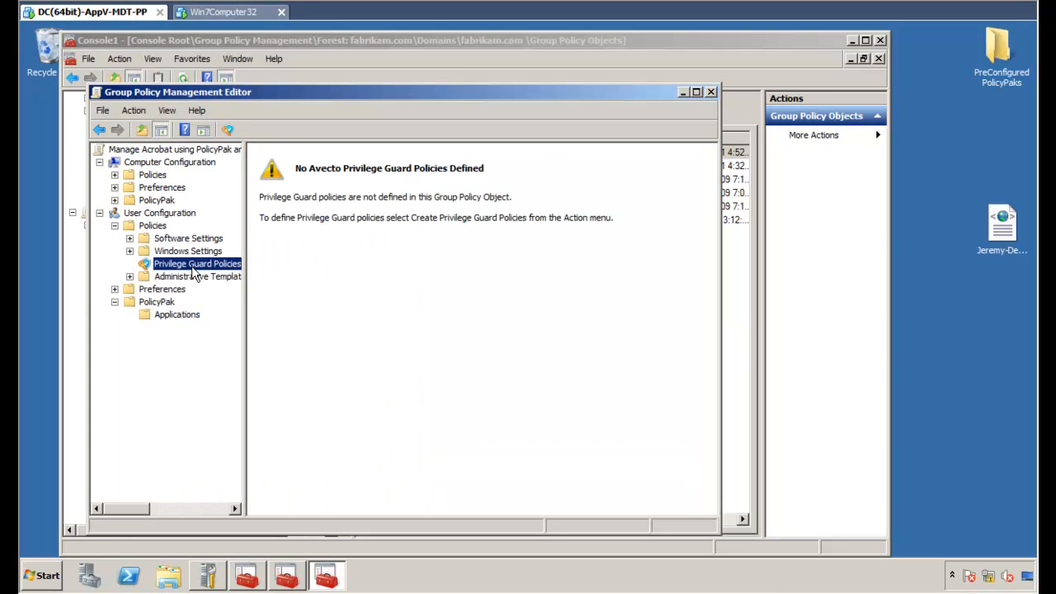
{"action": "right_click", "coordinate": [196, 267]}
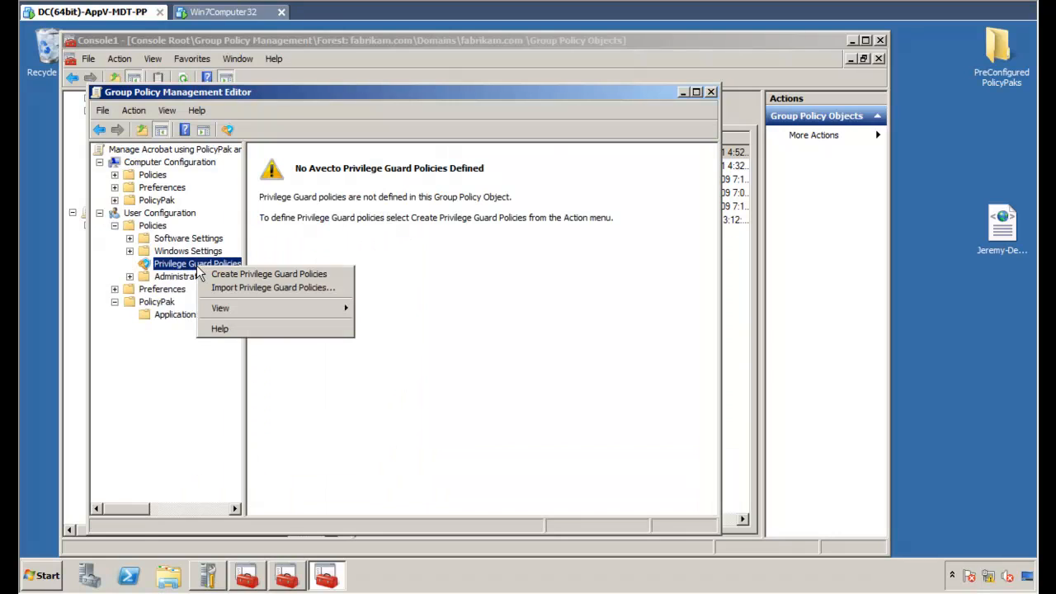
{"action": "left_click", "coordinate": [262, 288]}
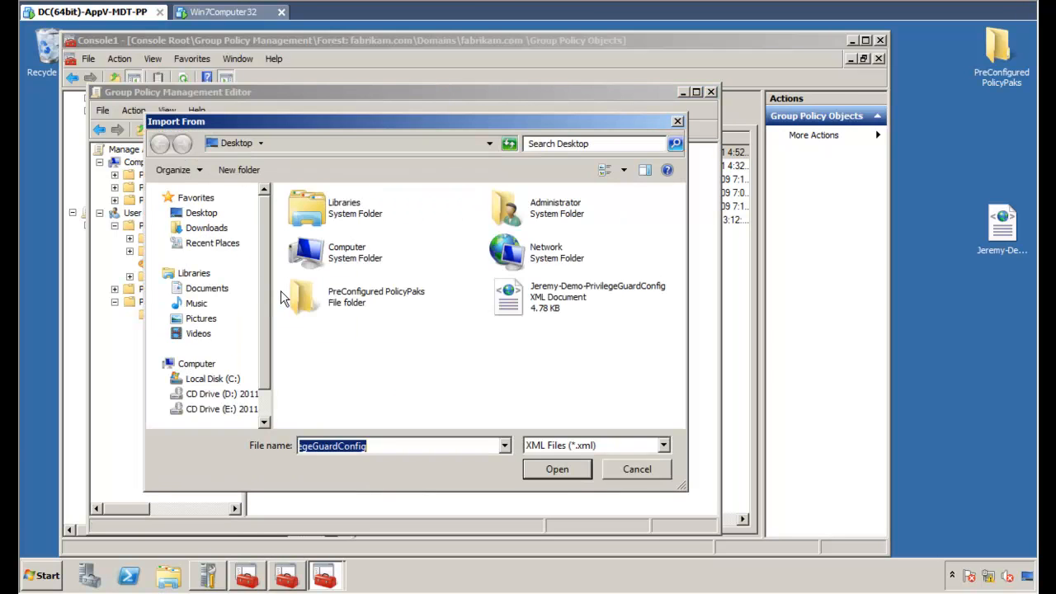
{"action": "double_click", "coordinate": [558, 304]}
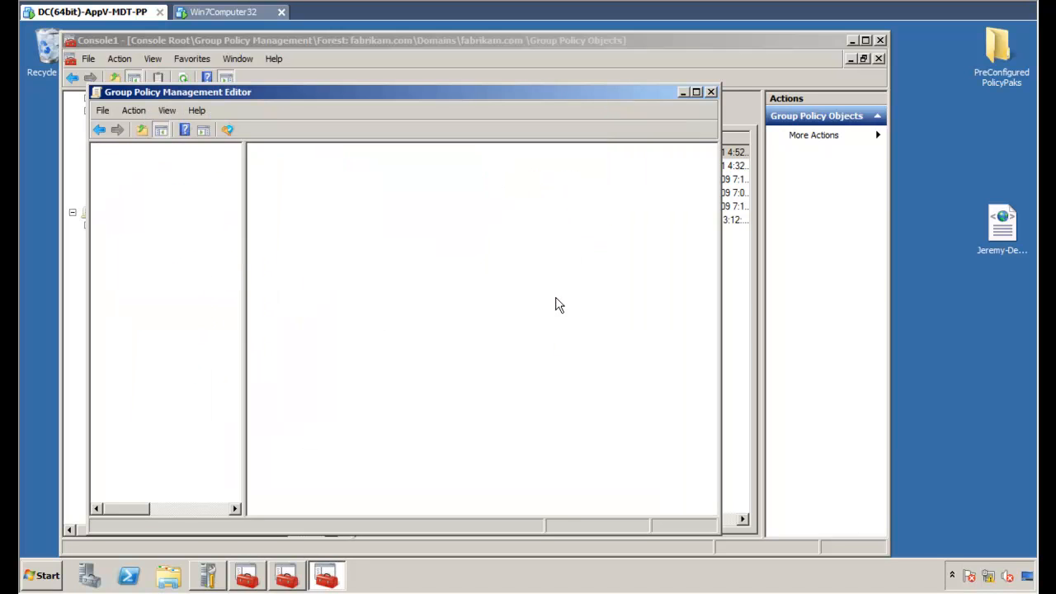
Disable the imported Allow Flash to Update policy under Privilege Guard Policies
{"action": "left_click", "coordinate": [145, 278]}
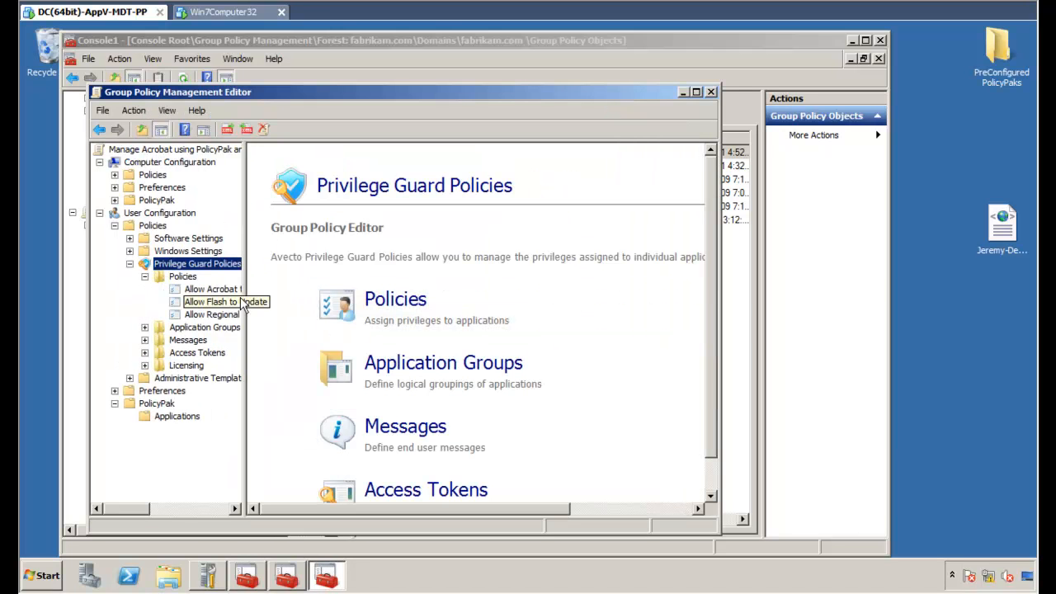
{"action": "left_click_drag", "start_coordinate": [245, 301], "coordinate": [298, 300]}
{"action": "right_click", "coordinate": [231, 301]}
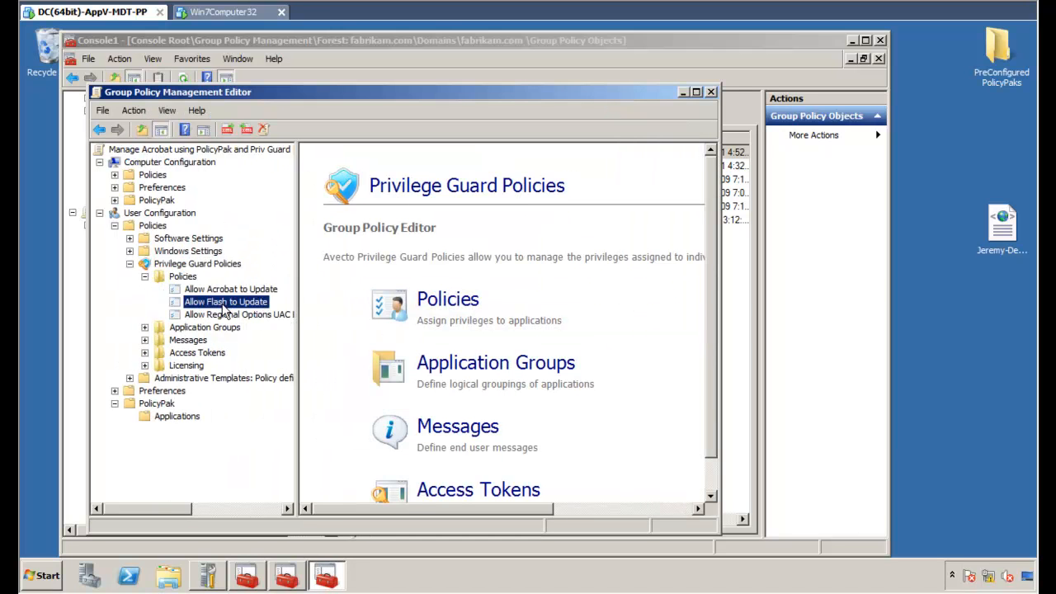
{"action": "left_click", "coordinate": [263, 312]}
{"action": "left_click", "coordinate": [248, 314]}
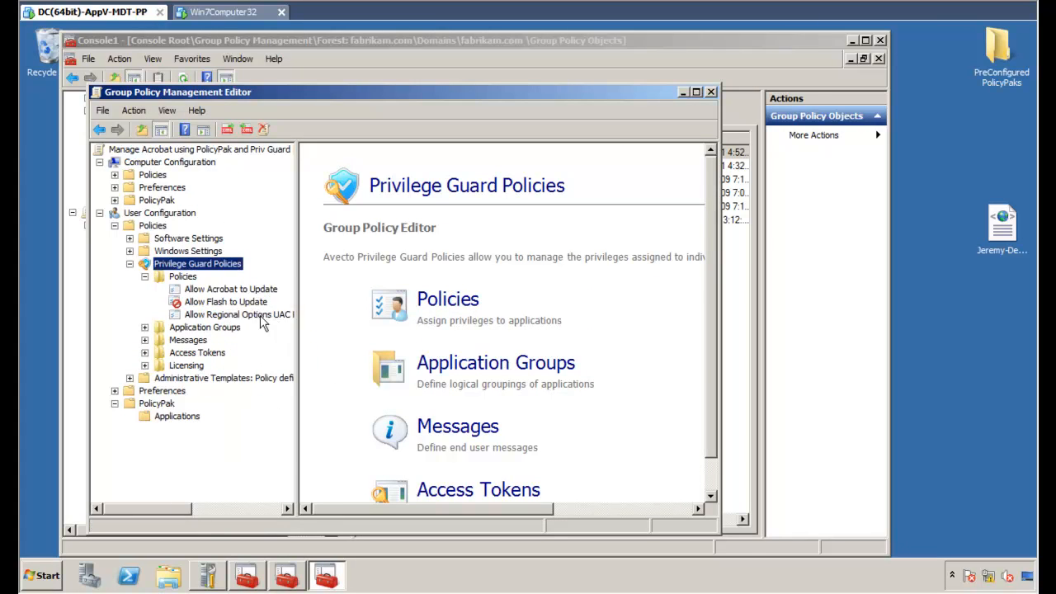
Delete the Allow Regional Options and Allow Flash to Update policies from the imported Privilege Guard policies
{"action": "right_click", "coordinate": [252, 315]}
{"action": "left_click", "coordinate": [287, 399]}
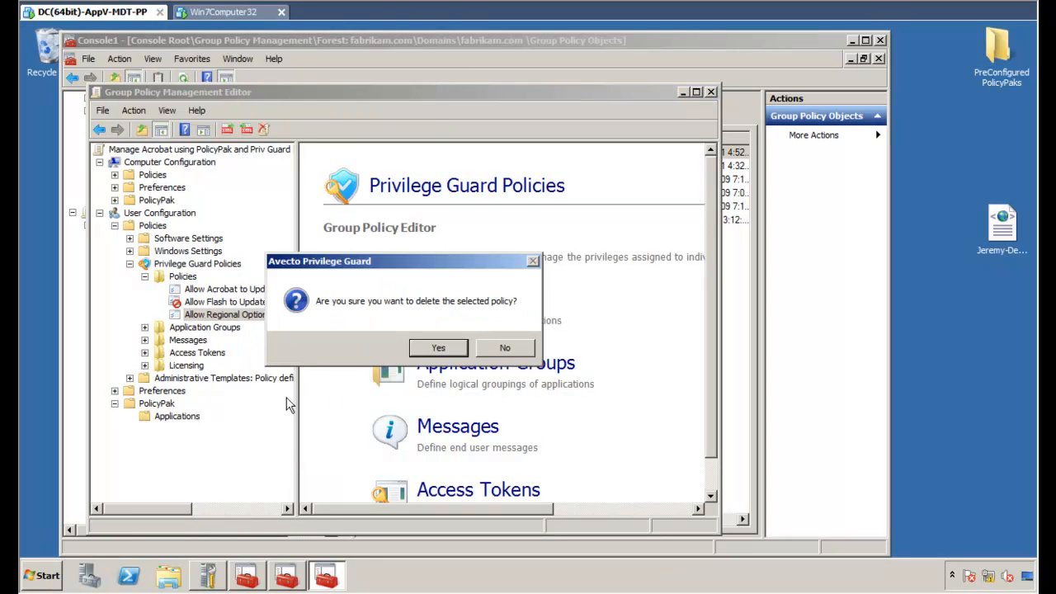
{"action": "left_click", "coordinate": [435, 350]}
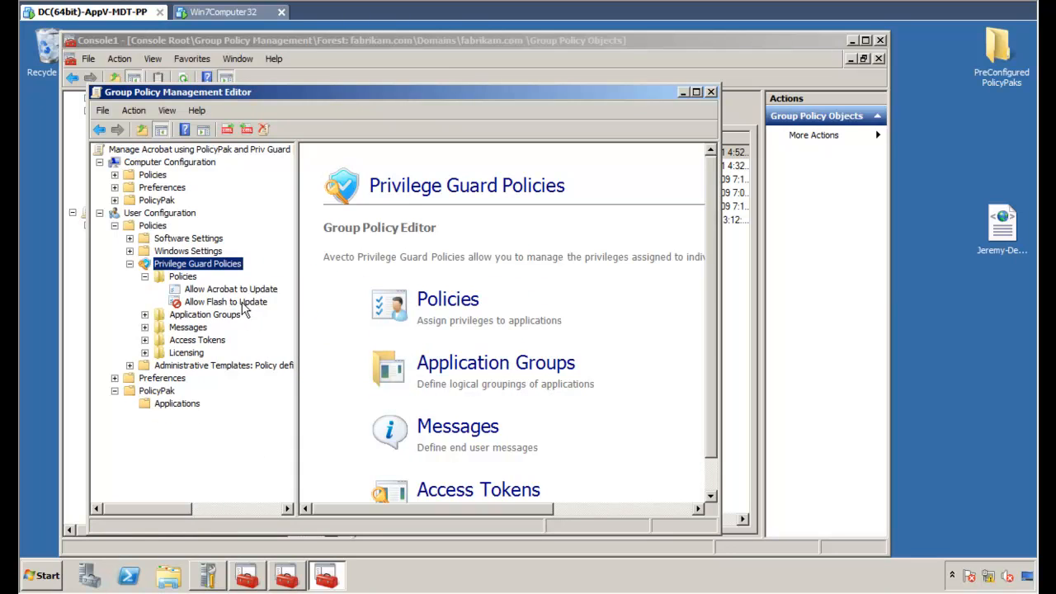
{"action": "right_click", "coordinate": [225, 300]}
{"action": "left_click", "coordinate": [258, 386]}
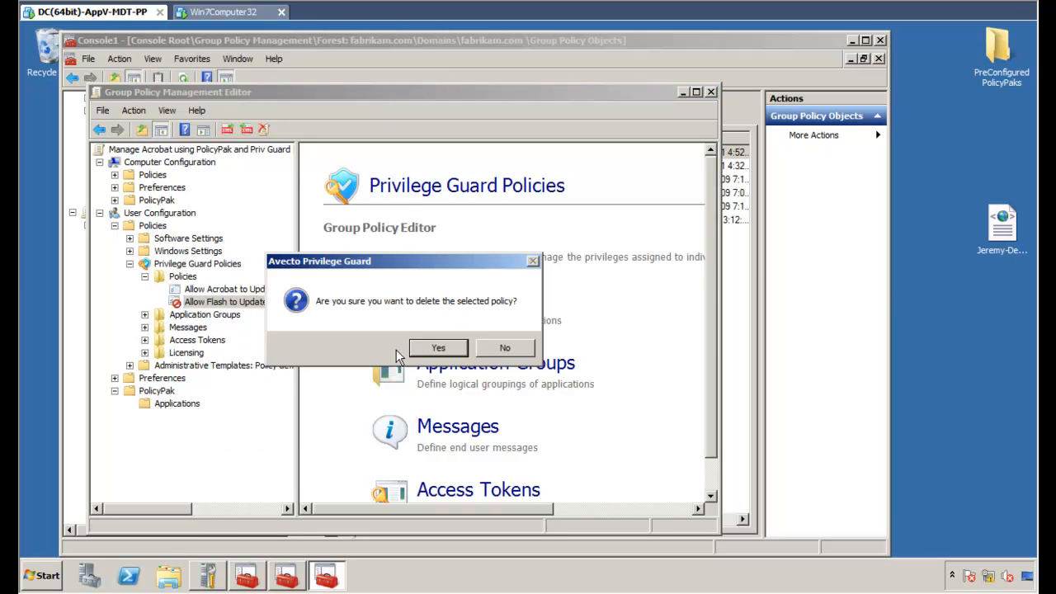
{"action": "left_click", "coordinate": [435, 348]}
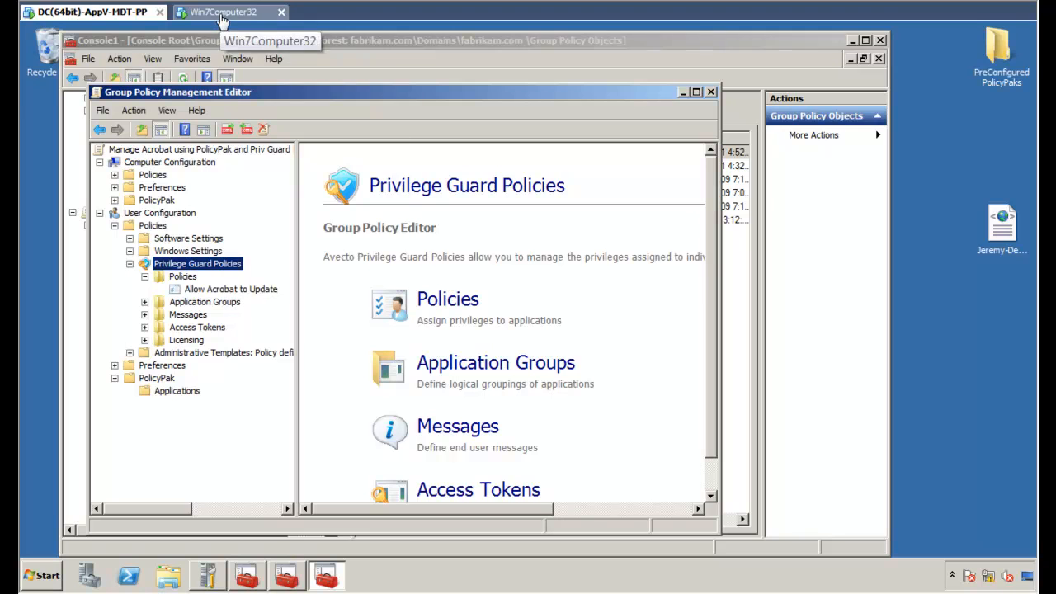
Switch to Win7Computer32 and refresh its Group Policy again with gpupdate
{"action": "left_click", "coordinate": [221, 21]}
{"action": "type", "text": "gpupdate"}
{"action": "key", "text": "Return"}
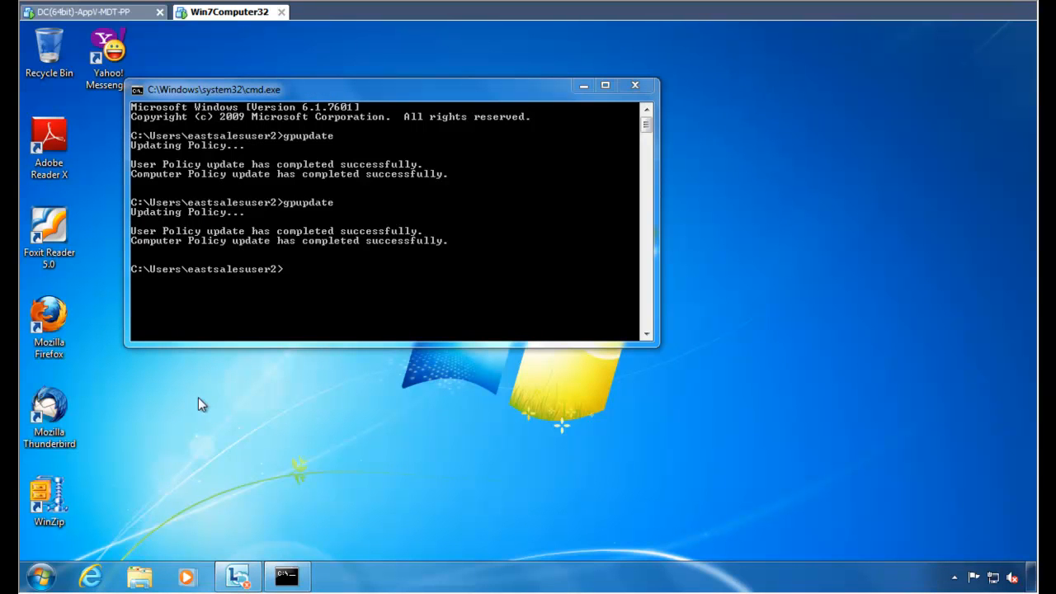
Reopen Adobe Reader X preferences and check the locked JavaScript and Enhanced Security settings
{"action": "double_click", "coordinate": [71, 137]}
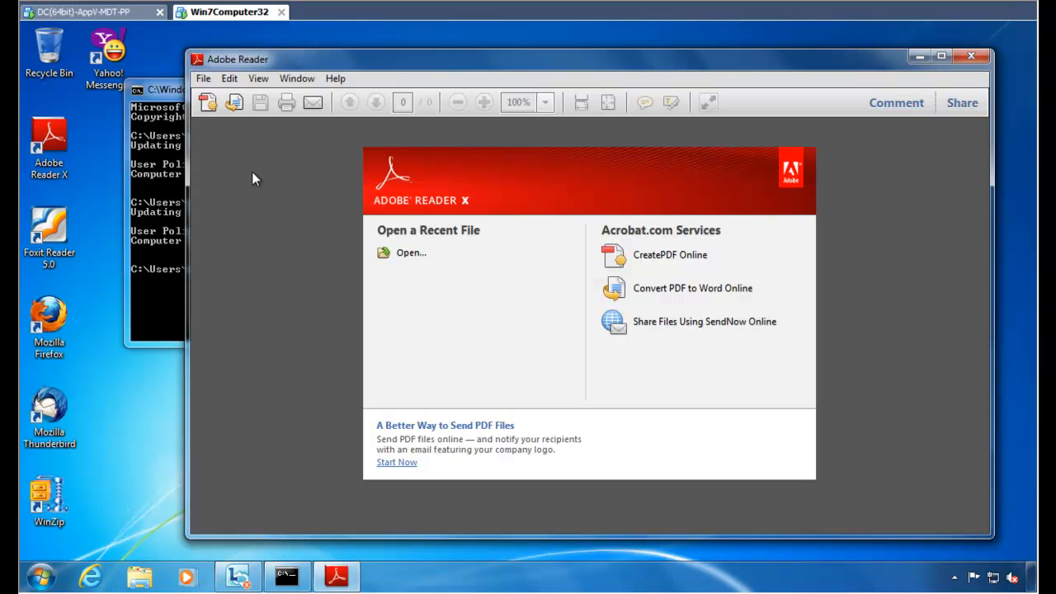
{"action": "left_click", "coordinate": [230, 78]}
{"action": "left_click", "coordinate": [295, 432]}
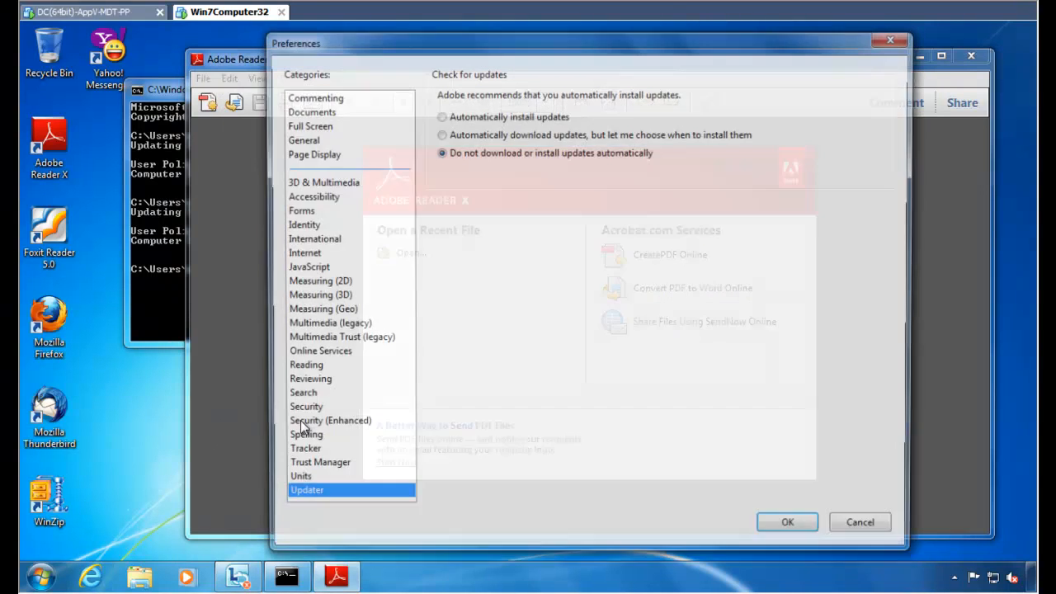
{"action": "left_click", "coordinate": [311, 268]}
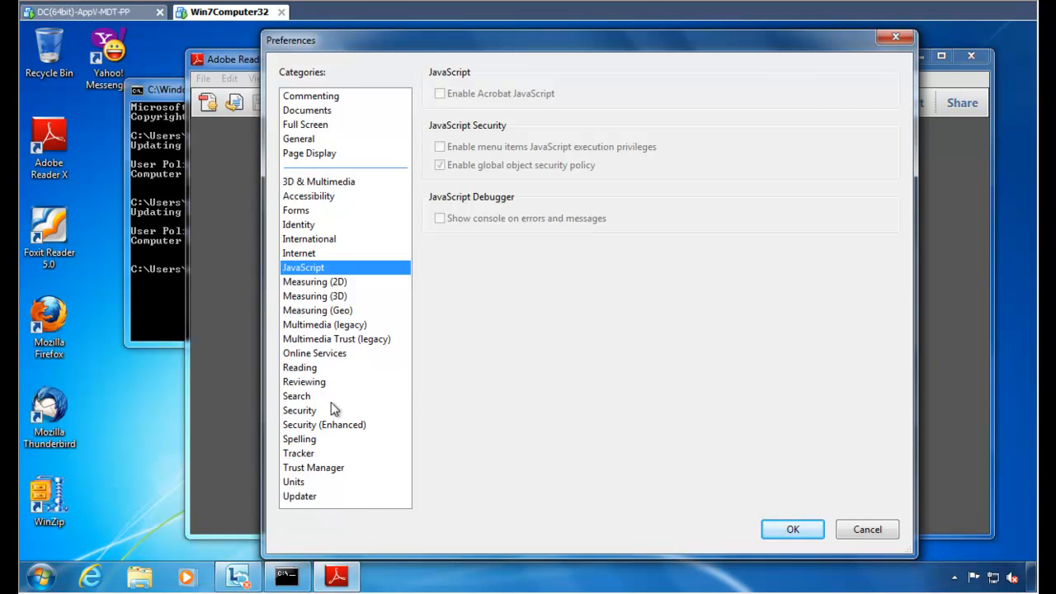
{"action": "left_click", "coordinate": [326, 424]}
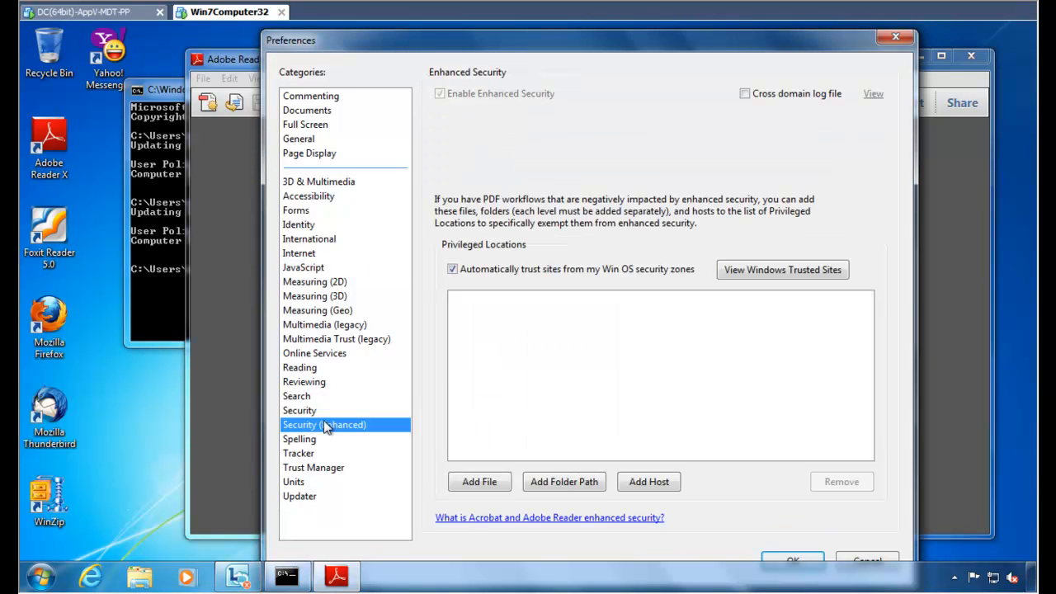
Set Adobe Reader's updater preference to "Automatically install updates" and save the preferences
{"action": "left_click", "coordinate": [299, 496]}
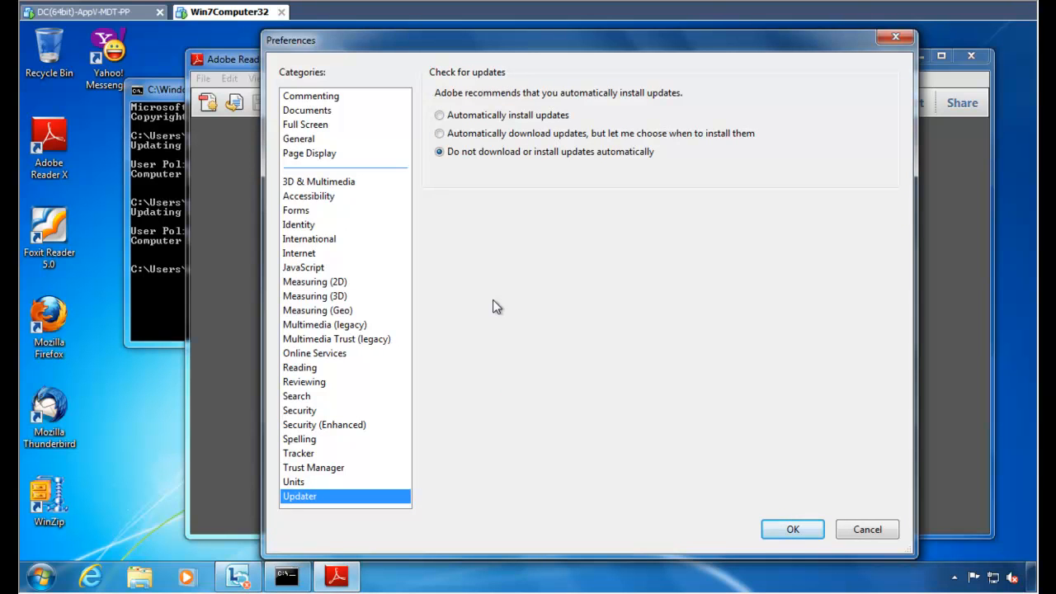
{"action": "left_click", "coordinate": [468, 116]}
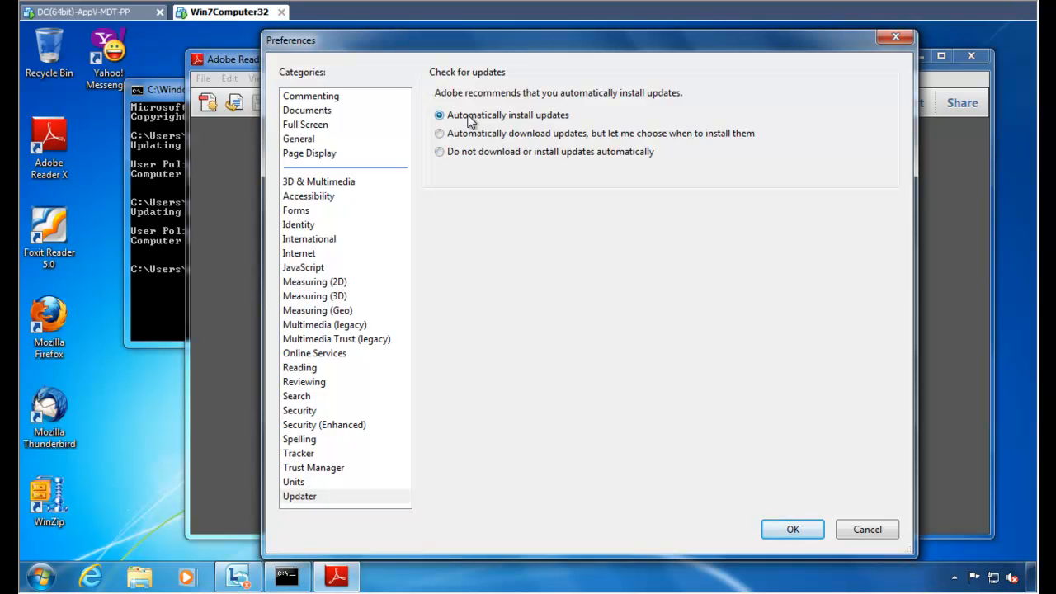
{"action": "left_click", "coordinate": [774, 532]}
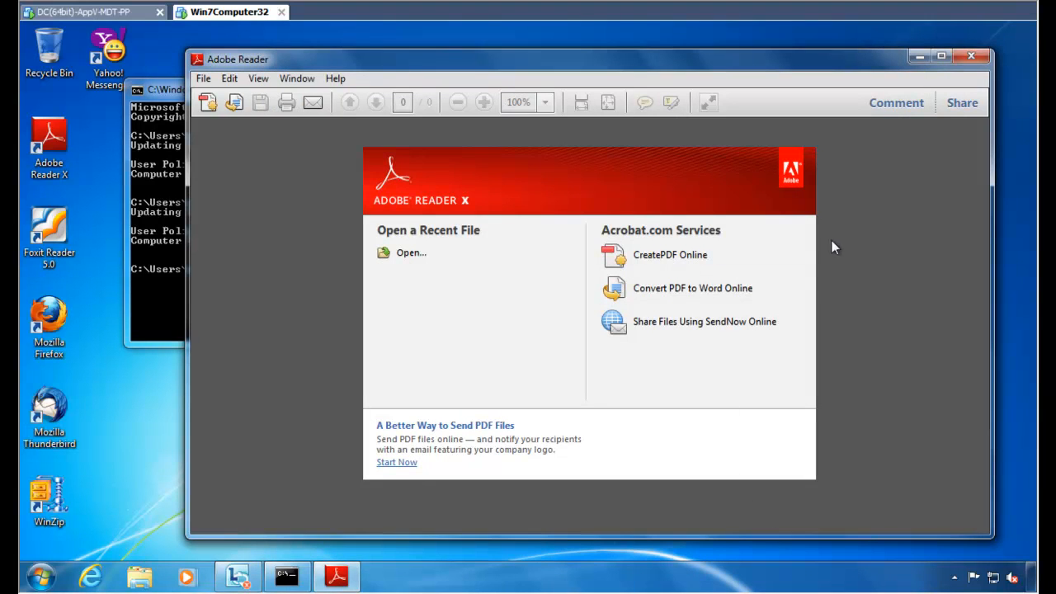
{"action": "left_click", "coordinate": [969, 56]}
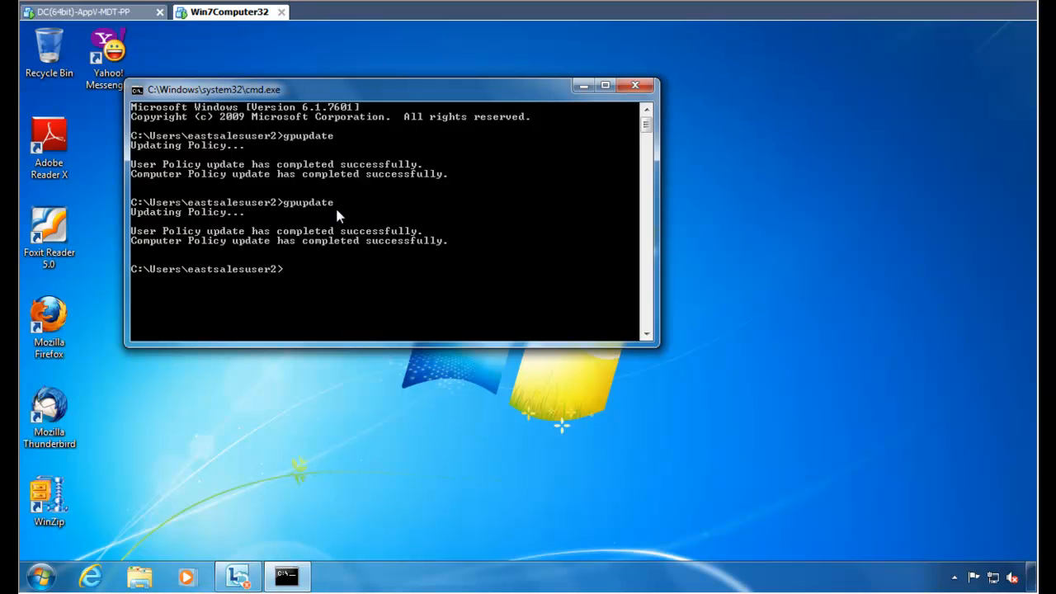
{"action": "left_click", "coordinate": [635, 85]}
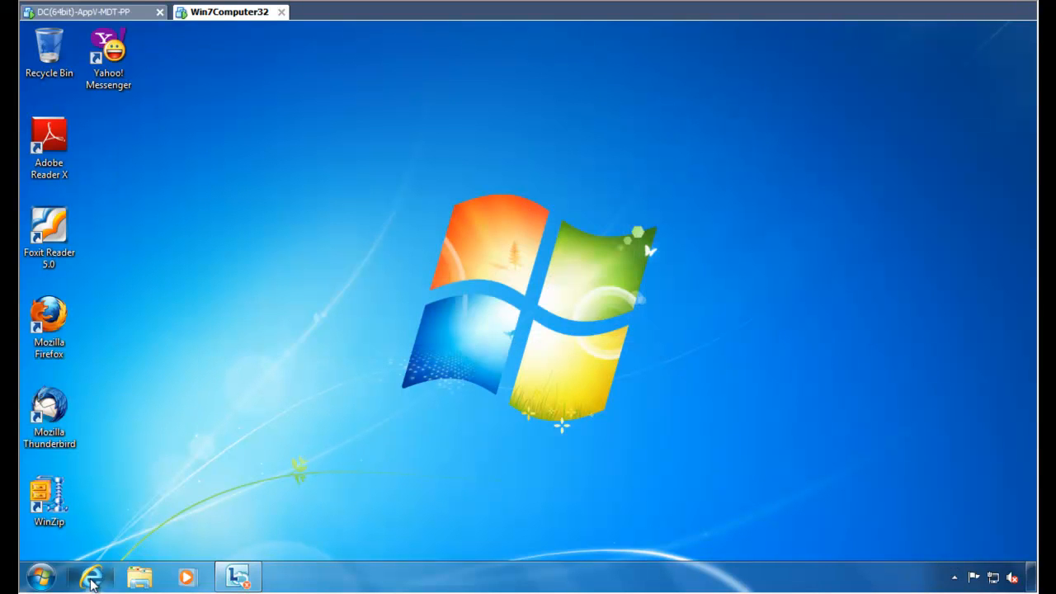
{"action": "left_click", "coordinate": [91, 578]}
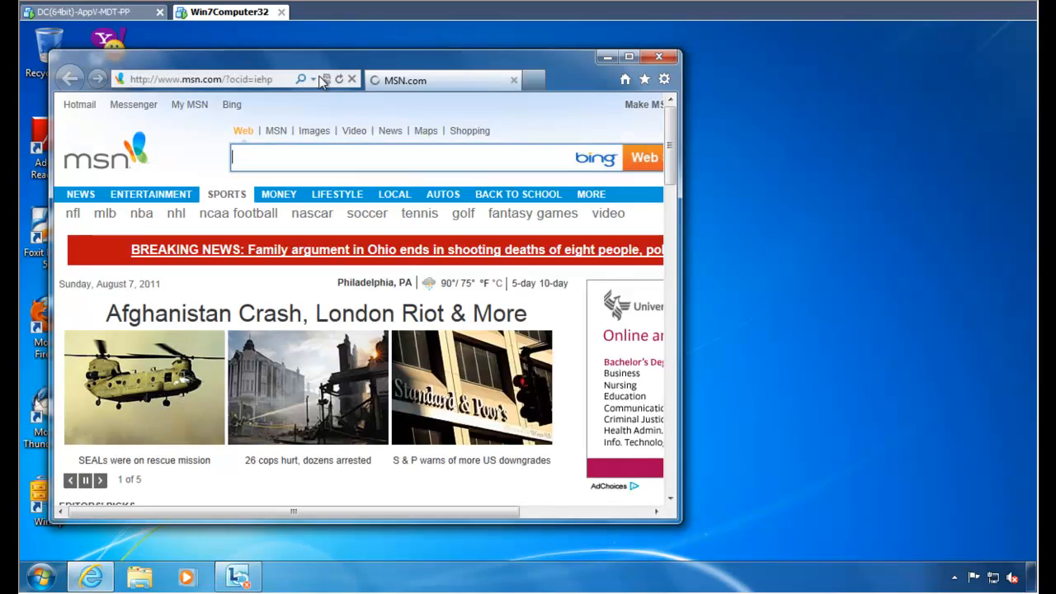
{"action": "left_click", "coordinate": [244, 78]}
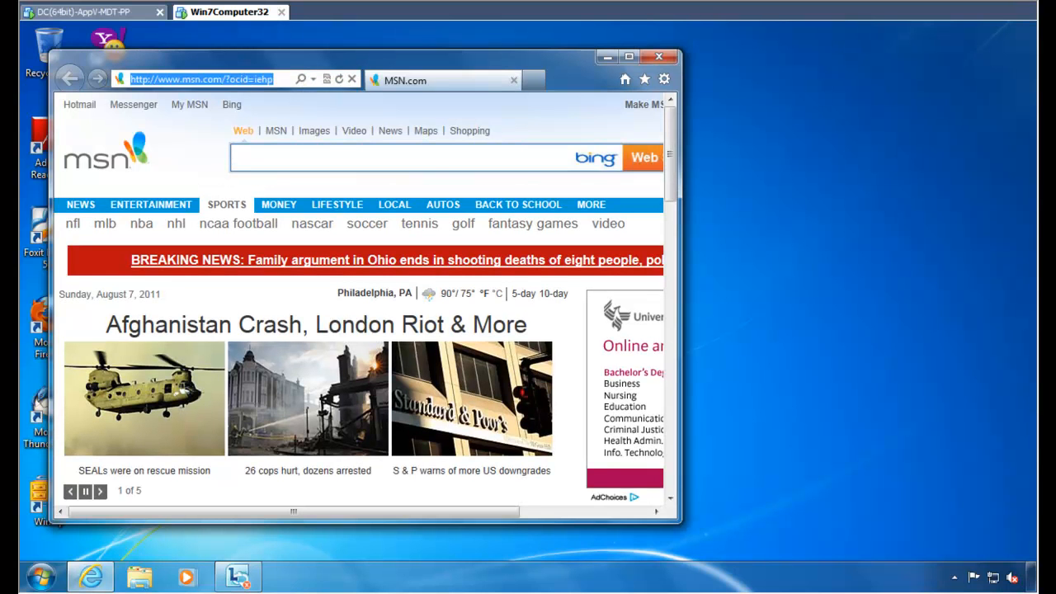
{"action": "type", "text": "www.testmycam"}
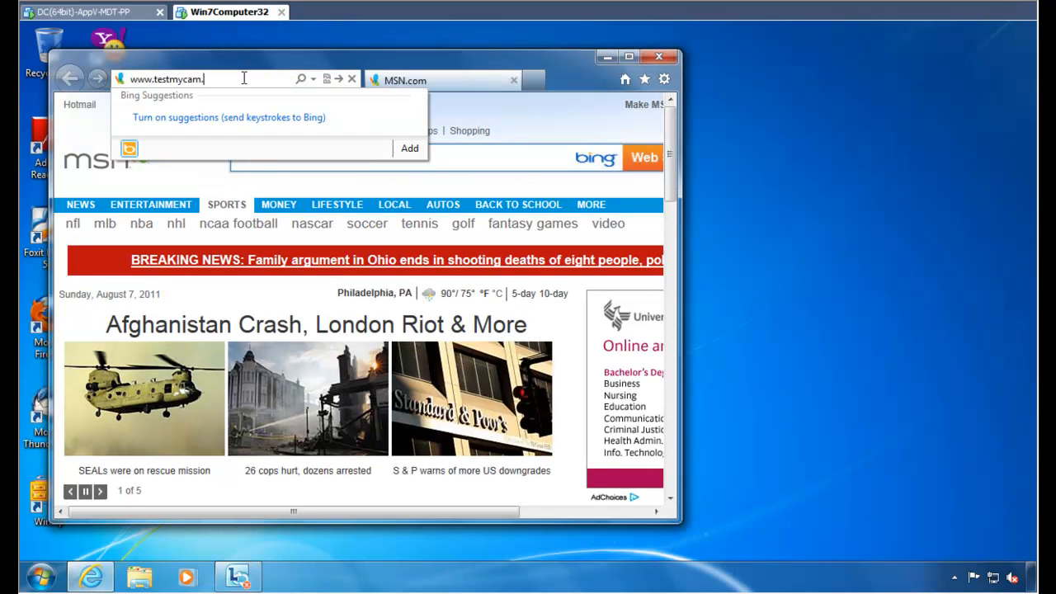
{"action": "type", "text": ".com"}
{"action": "key", "text": "Return"}
{"action": "left_click_drag", "start_coordinate": [282, 63], "coordinate": [404, 60]}
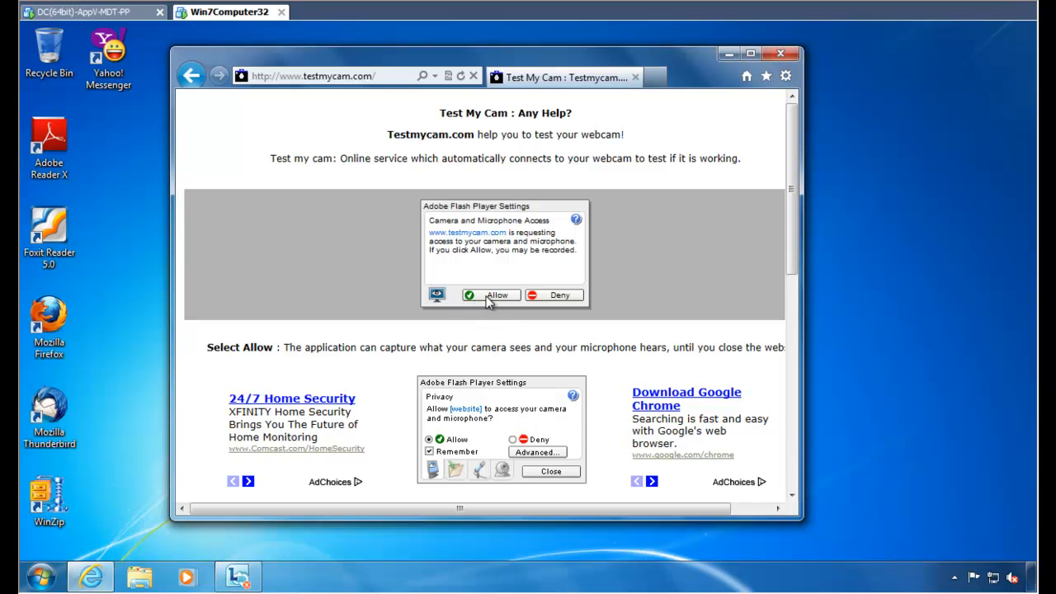
Allow the testmycam.com Flash content to access the camera and microphone, check the webcam picture, and close the browser
{"action": "left_click", "coordinate": [43, 575]}
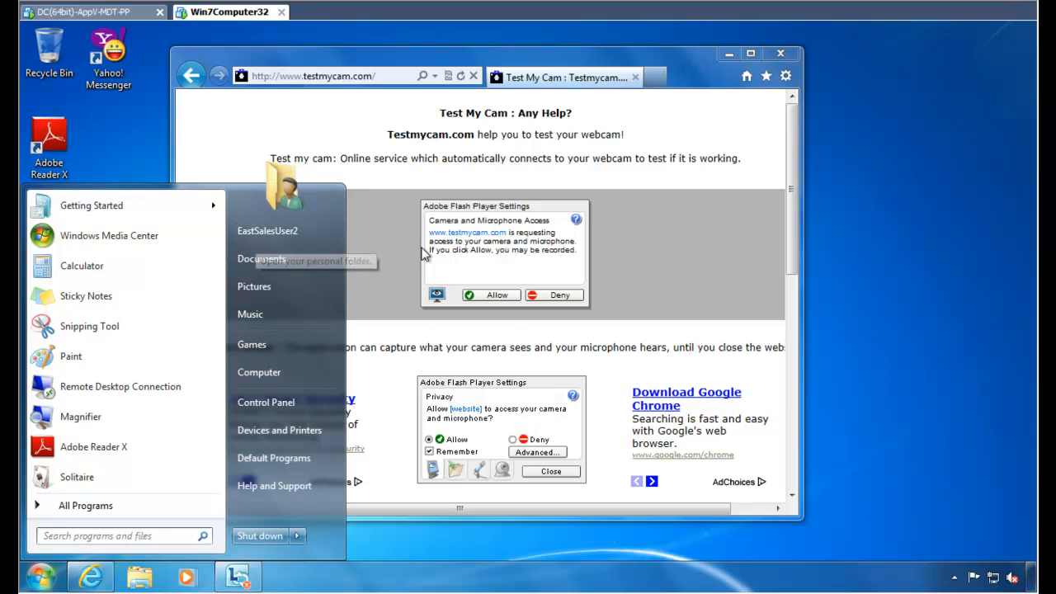
{"action": "left_click", "coordinate": [404, 241]}
{"action": "left_click", "coordinate": [493, 297]}
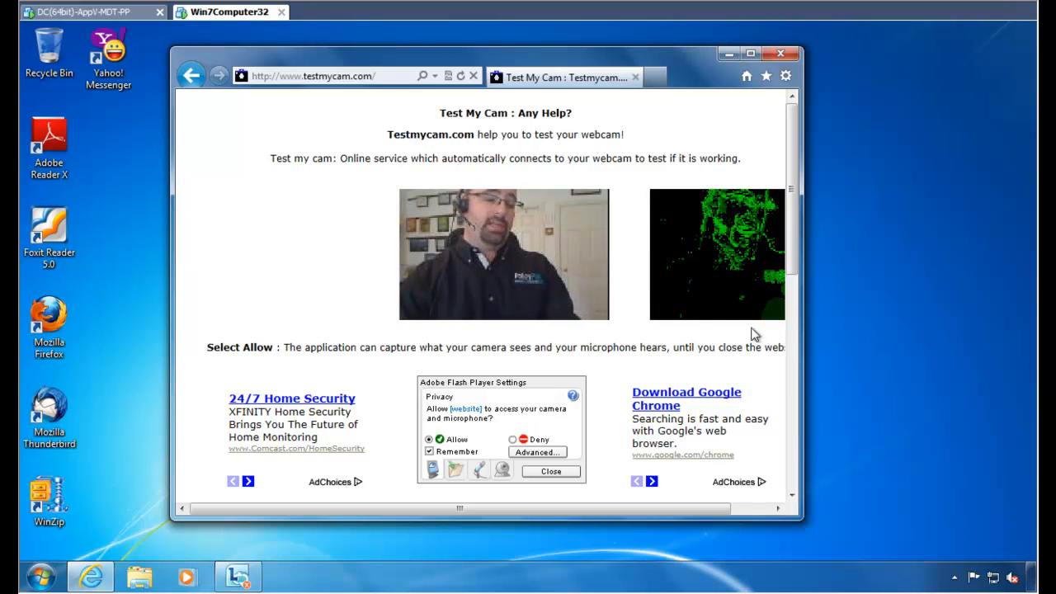
{"action": "left_click_drag", "start_coordinate": [799, 311], "coordinate": [633, 303]}
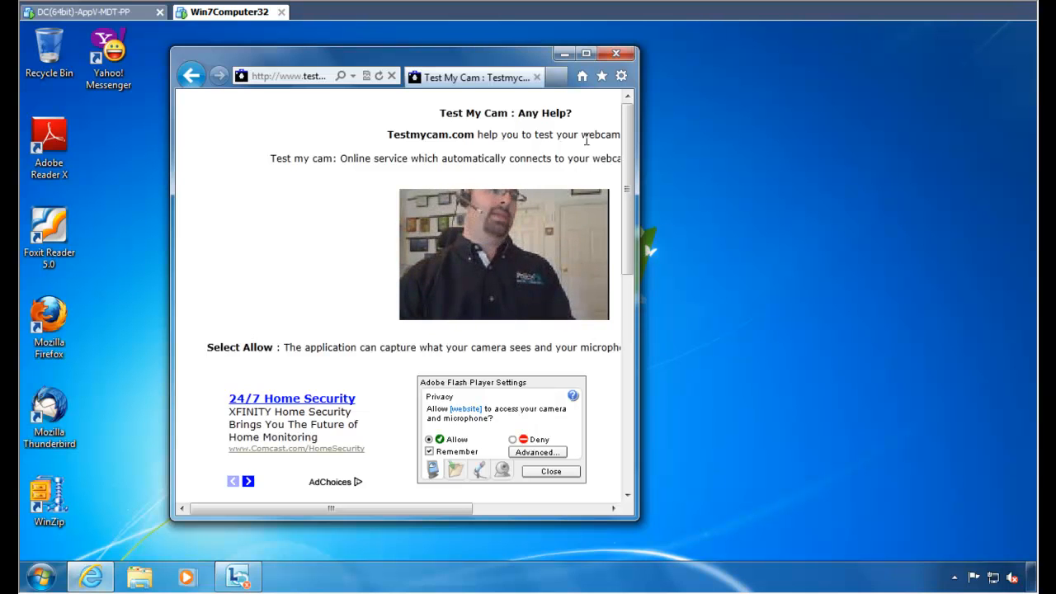
{"action": "left_click", "coordinate": [616, 54]}
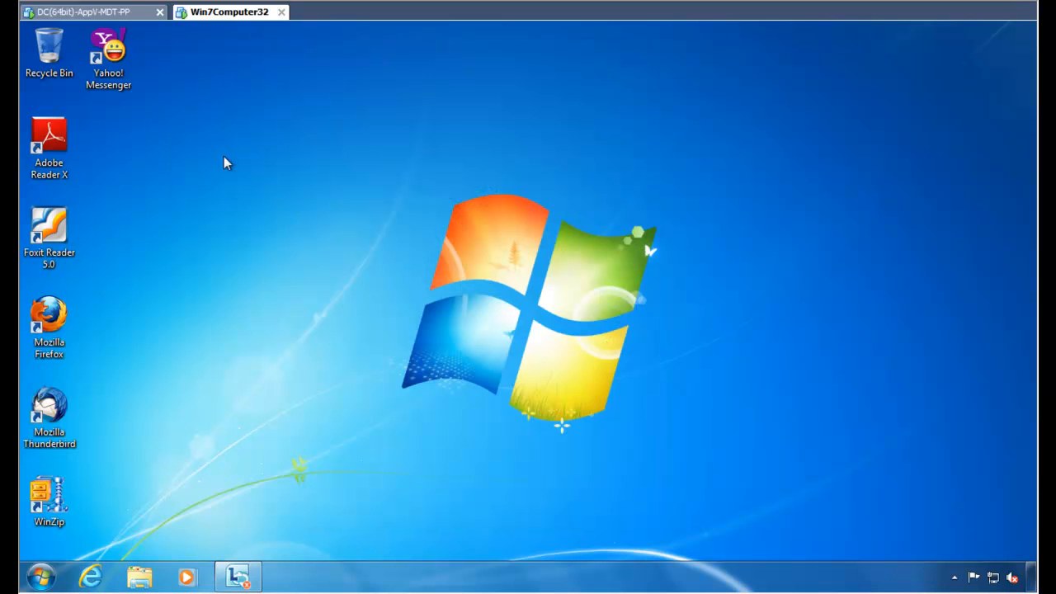
Switch to the DC machine and create a GPO named "Manage Flash Player using PolicyPak and Priv Guard" linked to East Sales Users
{"action": "left_click", "coordinate": [111, 11]}
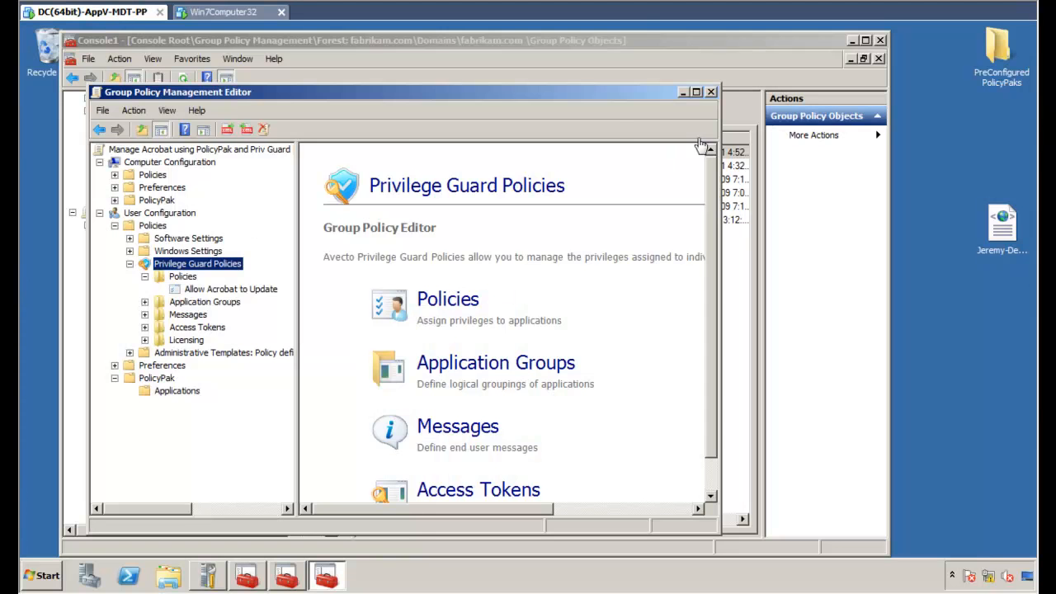
{"action": "left_click", "coordinate": [710, 92]}
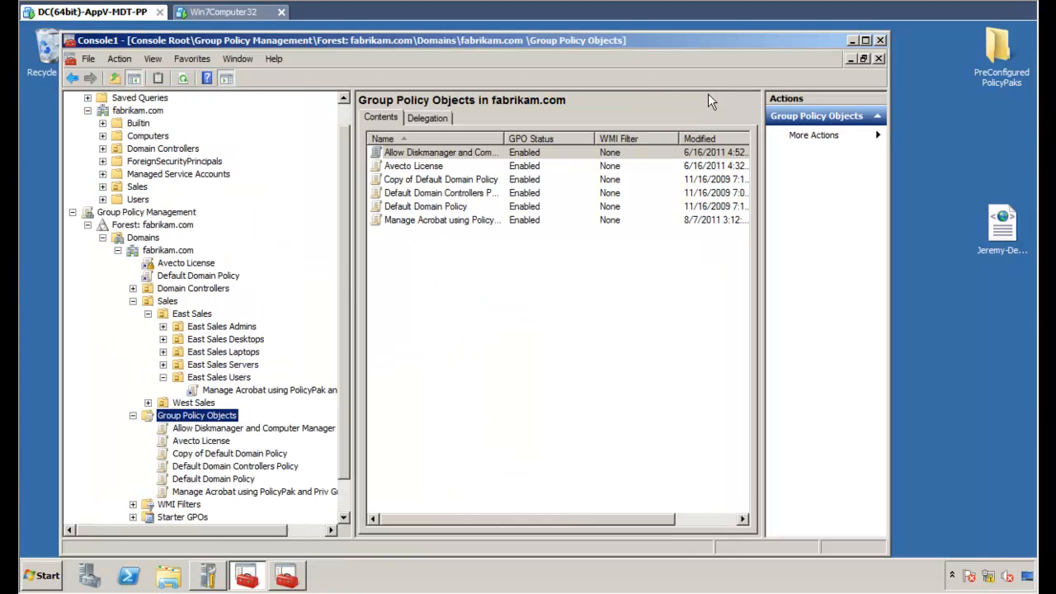
{"action": "right_click", "coordinate": [237, 380]}
{"action": "left_click", "coordinate": [339, 196]}
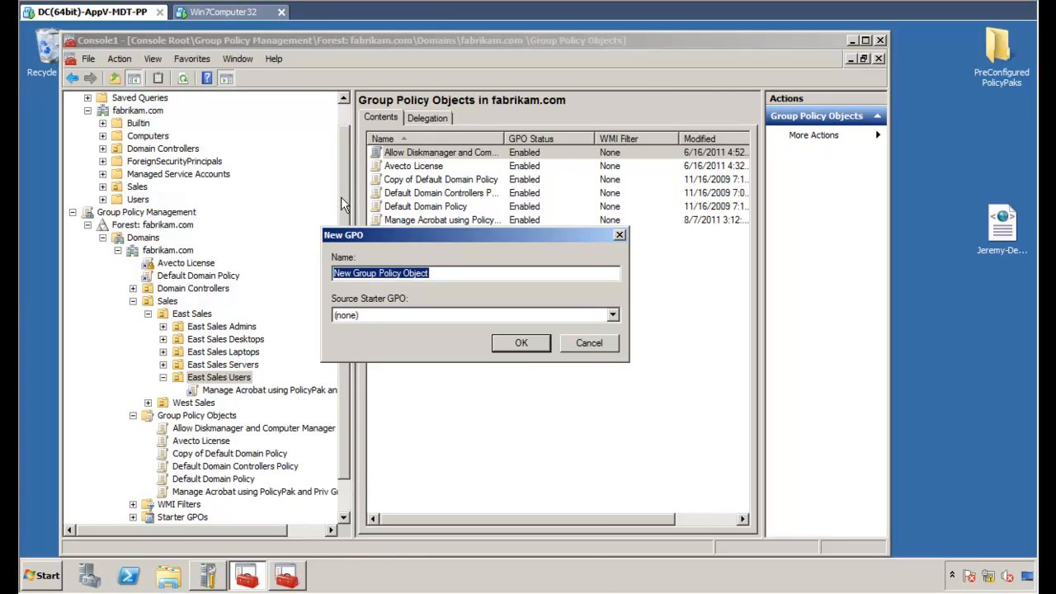
{"action": "type", "text": "Manage Flash Player using PolicyP"}
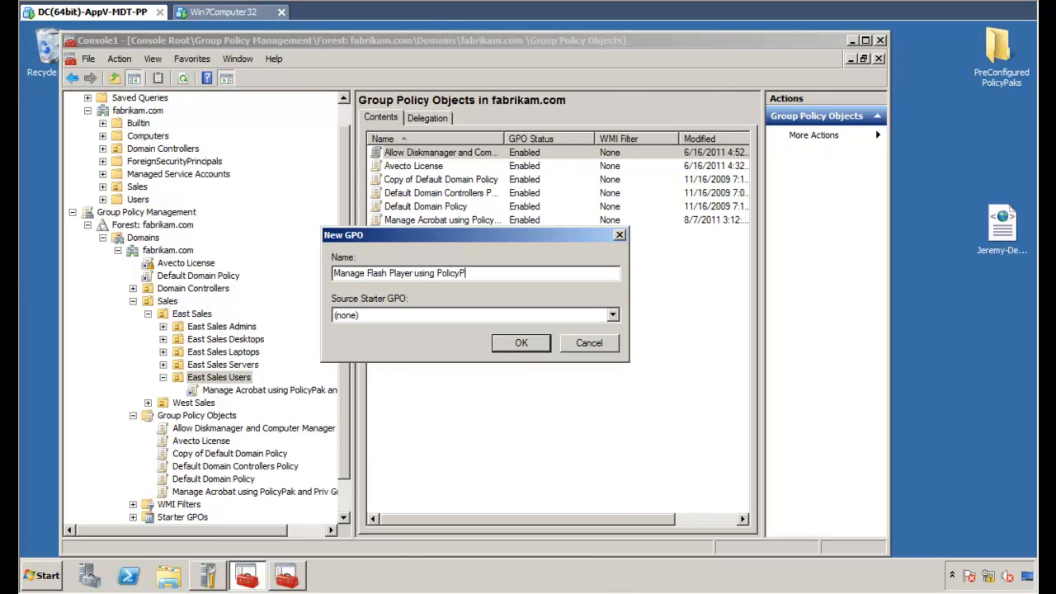
{"action": "type", "text": "ak and Priv Guar"}
{"action": "key", "text": "Return"}
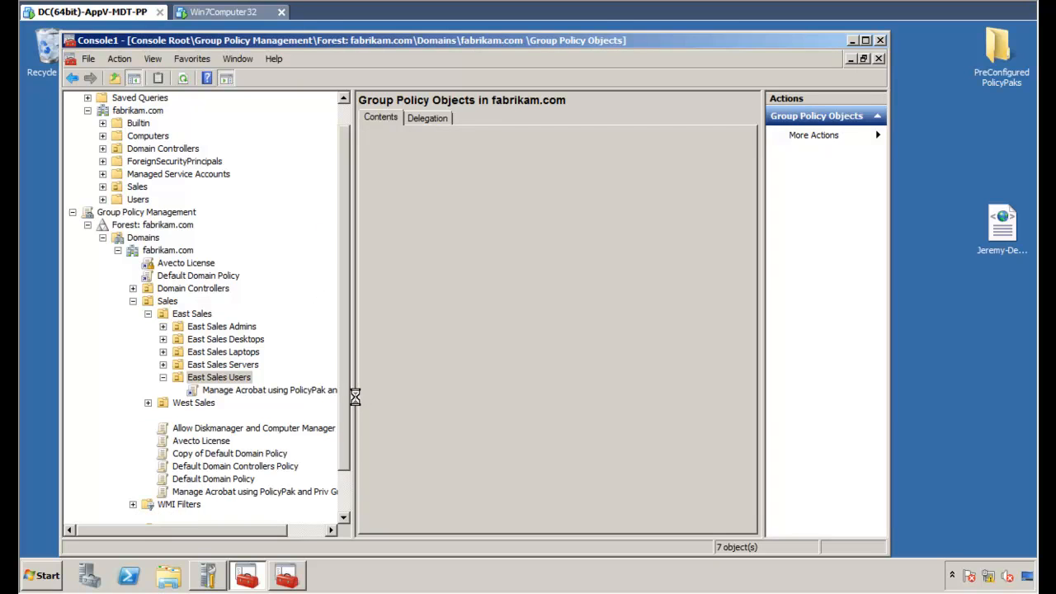
Edit the new Flash Player GPO and add PolicyPak for Flash Player to its user-side PolicyPak applications
{"action": "left_click_drag", "start_coordinate": [358, 404], "coordinate": [388, 401]}
{"action": "right_click", "coordinate": [309, 405]}
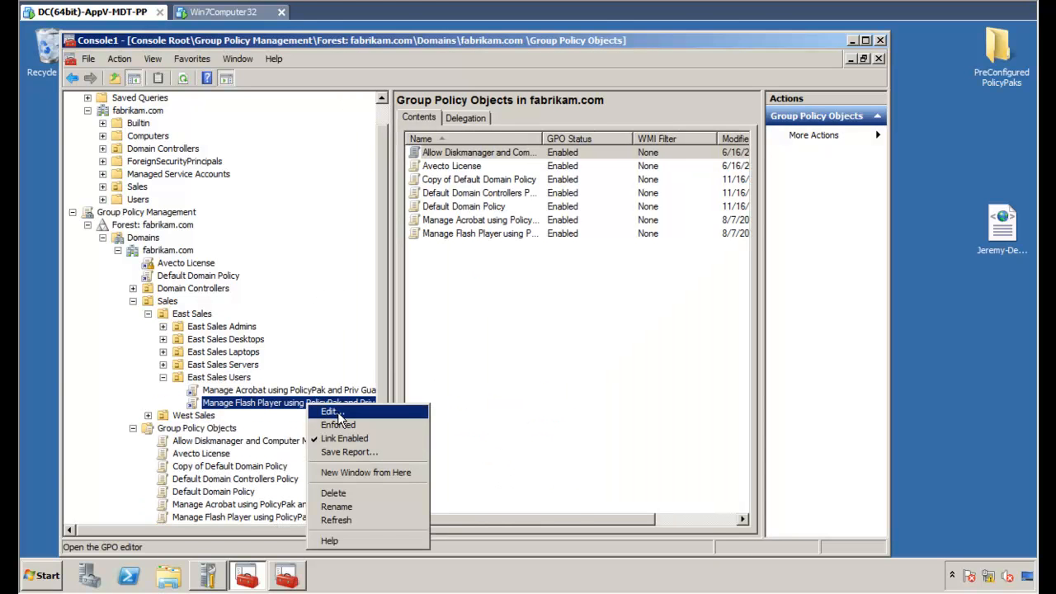
{"action": "left_click", "coordinate": [339, 413]}
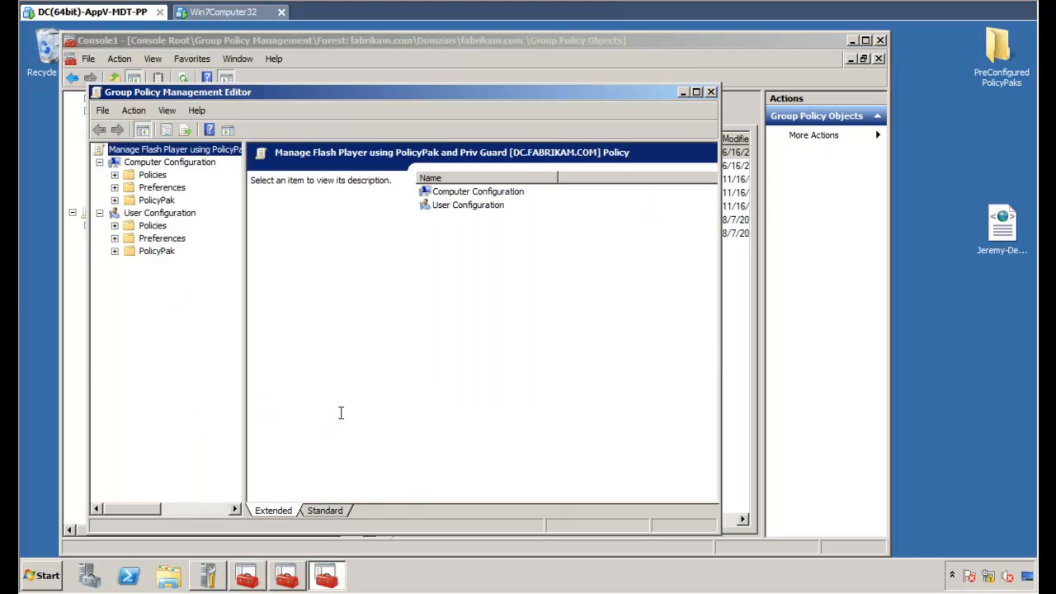
{"action": "left_click", "coordinate": [115, 250]}
{"action": "left_click", "coordinate": [180, 267]}
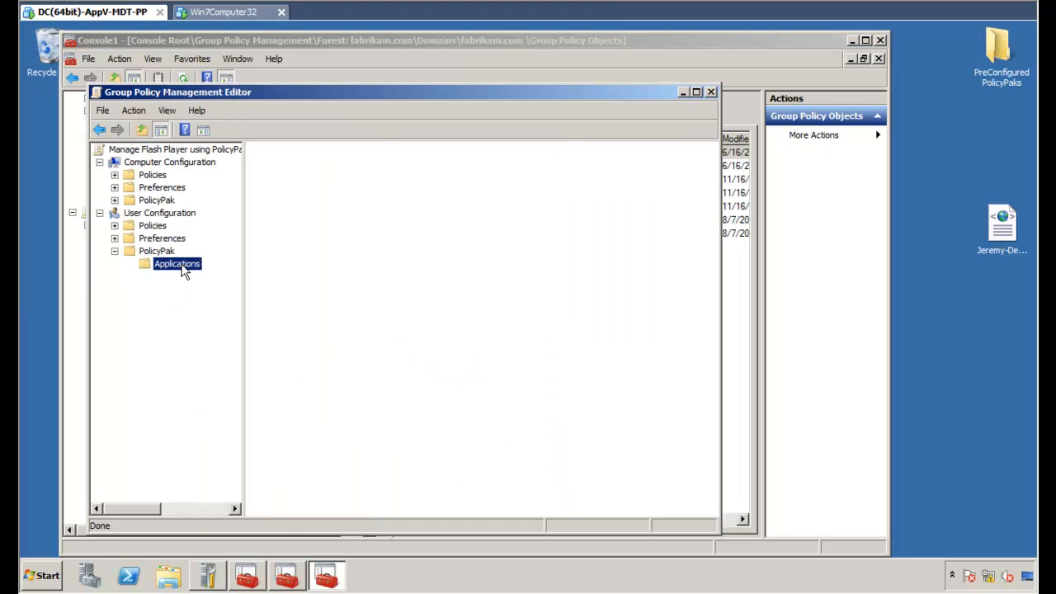
{"action": "right_click", "coordinate": [182, 266]}
{"action": "mouse_move", "coordinate": [211, 272]}
{"action": "mouse_move", "coordinate": [264, 276]}
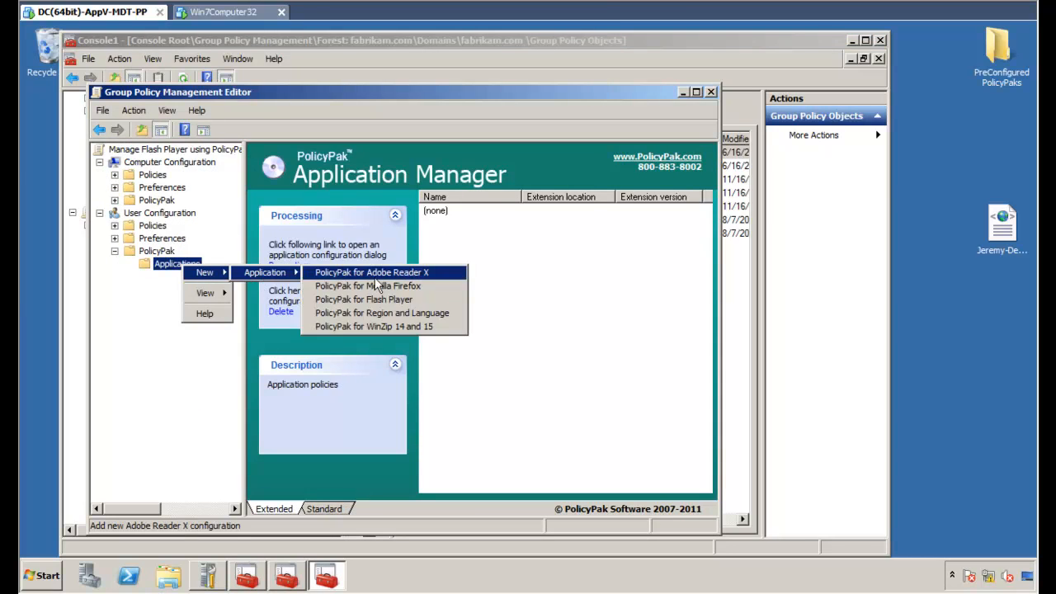
{"action": "left_click", "coordinate": [440, 299]}
Set Flash Player to block all sites from using the camera and microphone, and disable that option and the by-site settings control in the target application
{"action": "double_click", "coordinate": [472, 212]}
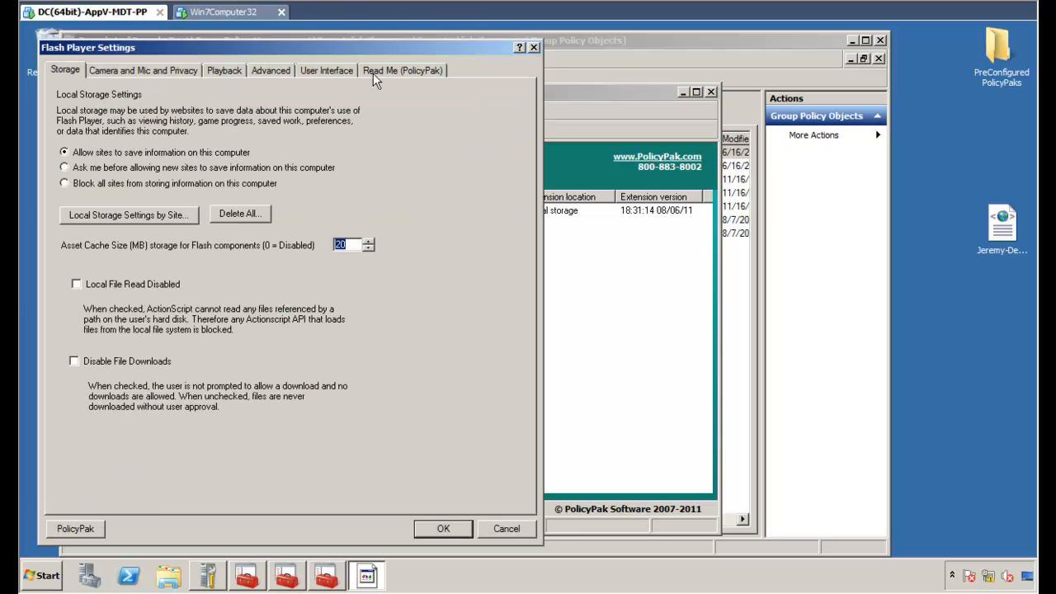
{"action": "left_click_drag", "start_coordinate": [369, 47], "coordinate": [542, 57]}
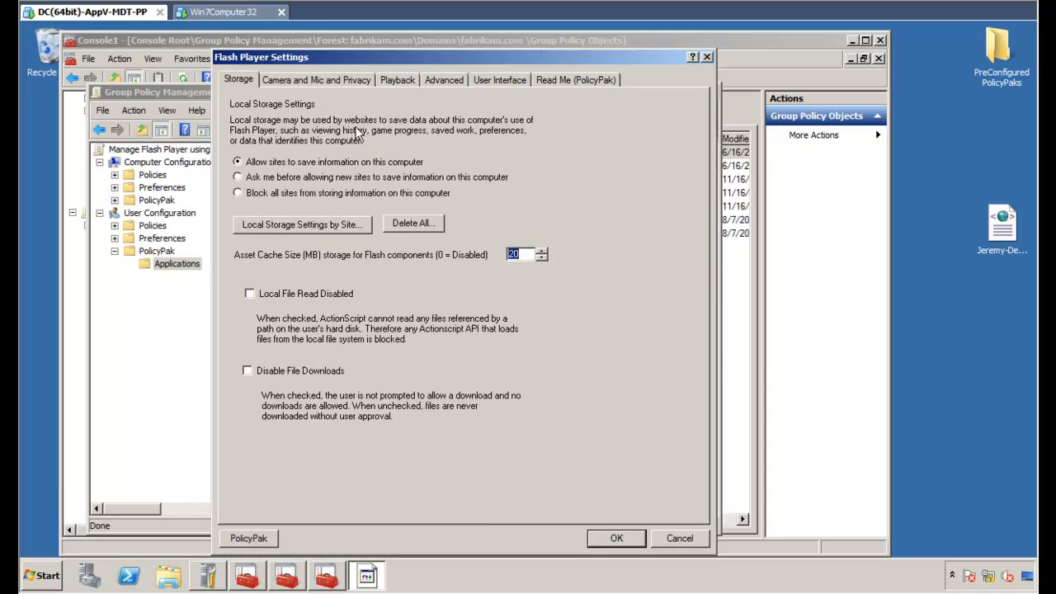
{"action": "left_click", "coordinate": [327, 79]}
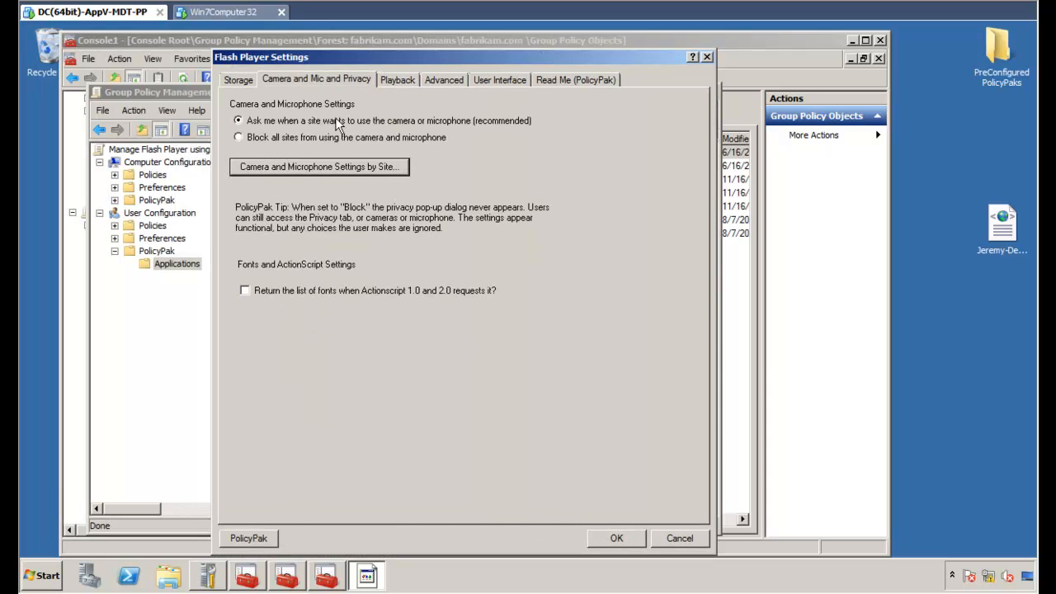
{"action": "left_click", "coordinate": [266, 141]}
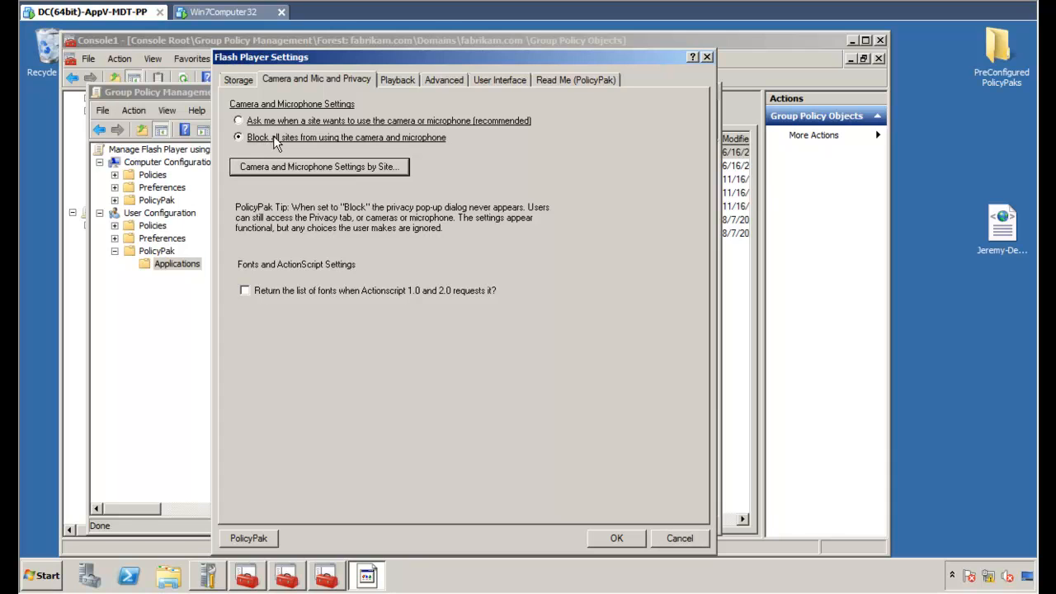
{"action": "right_click", "coordinate": [338, 139]}
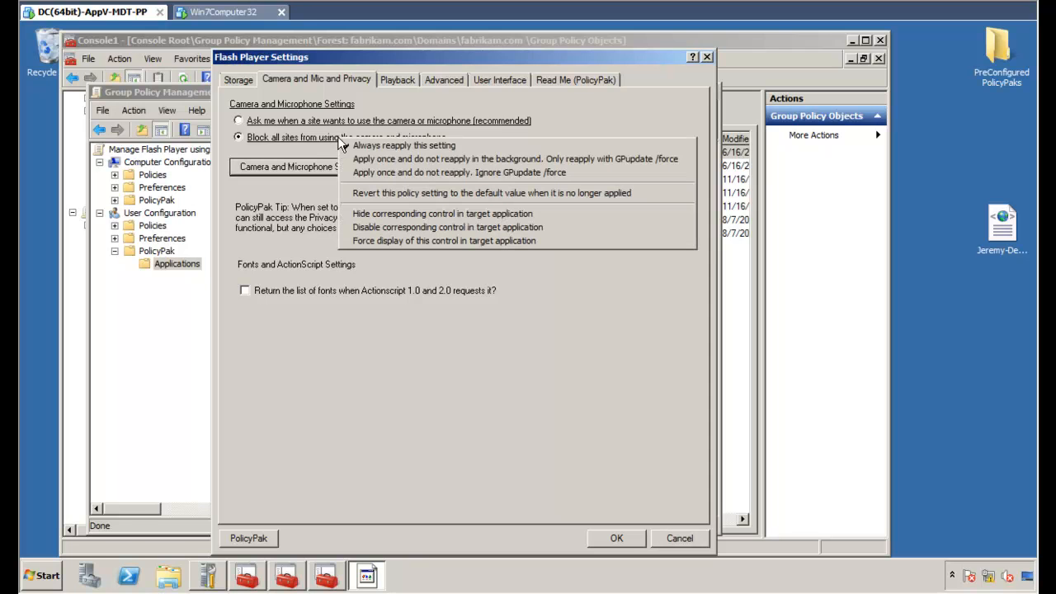
{"action": "left_click", "coordinate": [544, 234]}
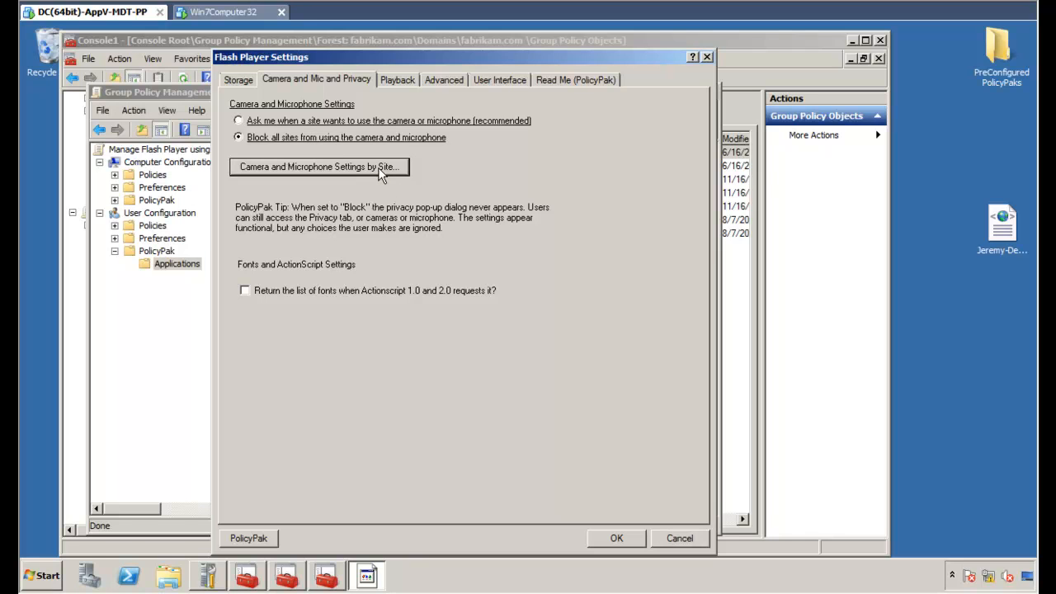
{"action": "right_click", "coordinate": [379, 172]}
{"action": "left_click", "coordinate": [412, 191]}
Set Flash Player to never check for updates, hide Trusted Location Settings in the target application, and save the settings
{"action": "left_click", "coordinate": [452, 85]}
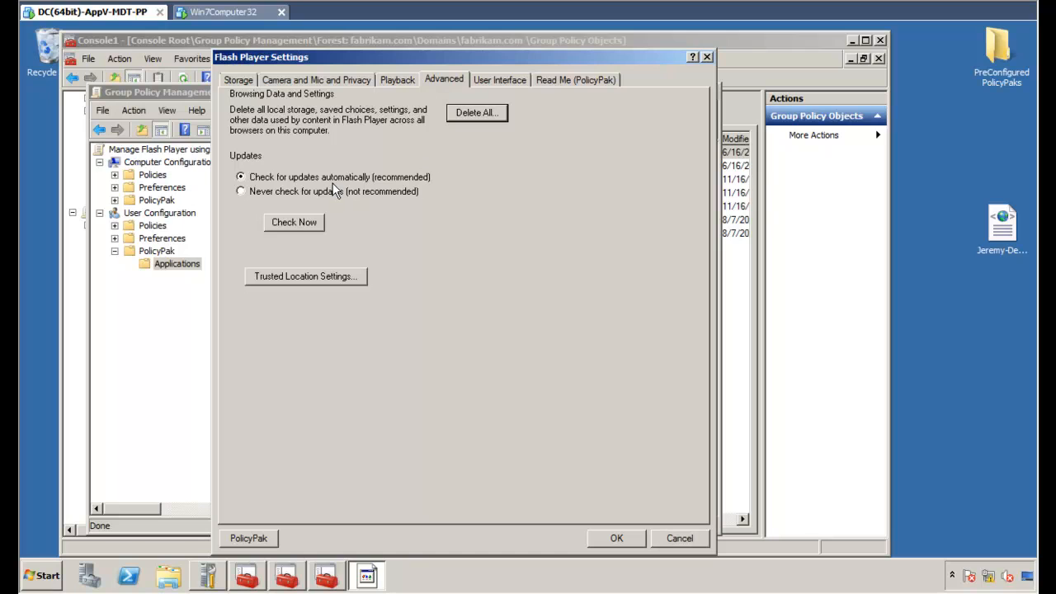
{"action": "left_click", "coordinate": [273, 192]}
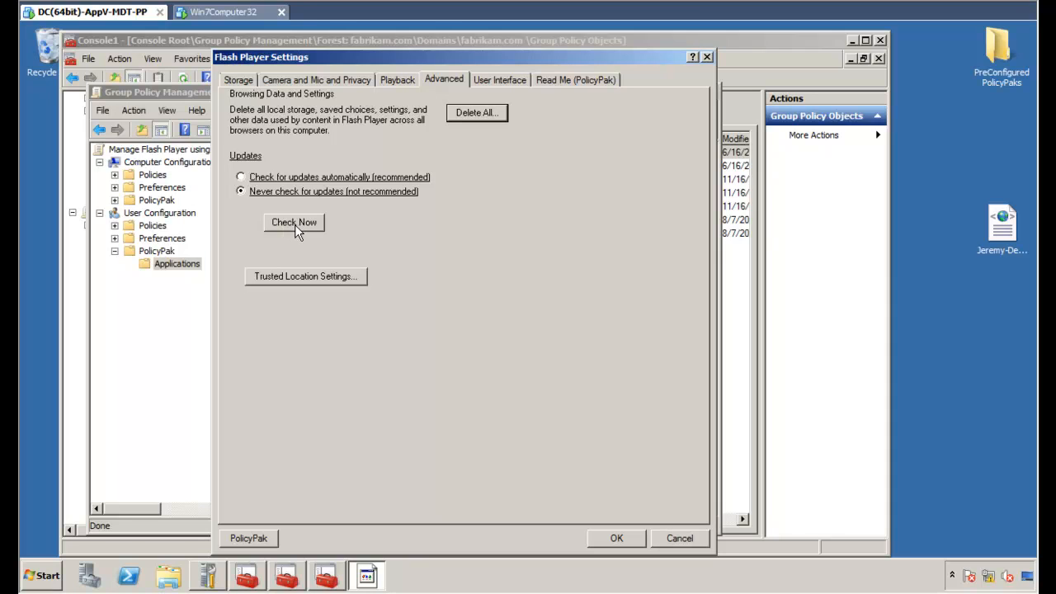
{"action": "right_click", "coordinate": [343, 275]}
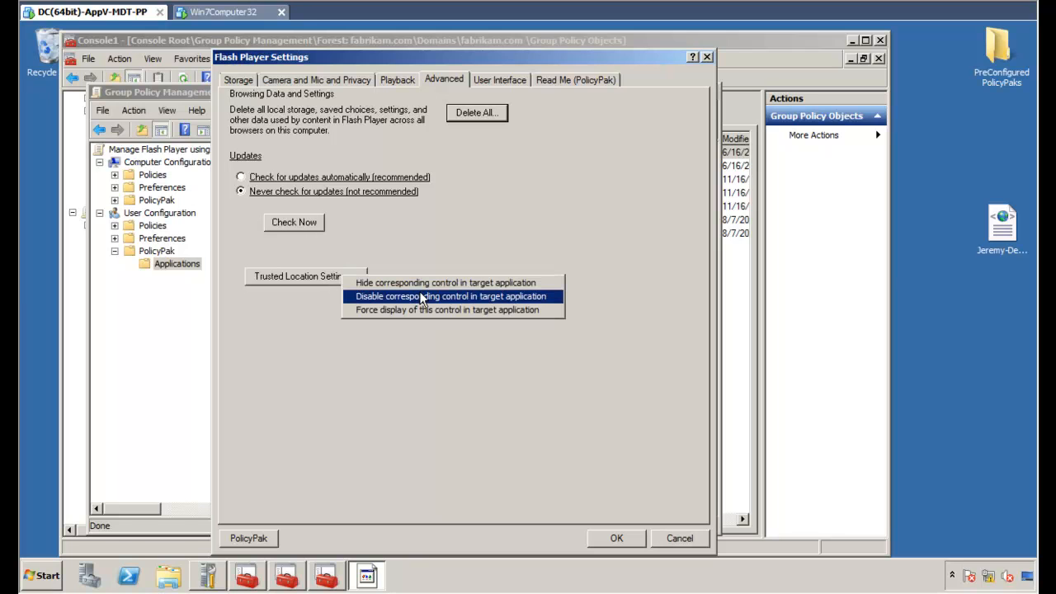
{"action": "left_click", "coordinate": [513, 284]}
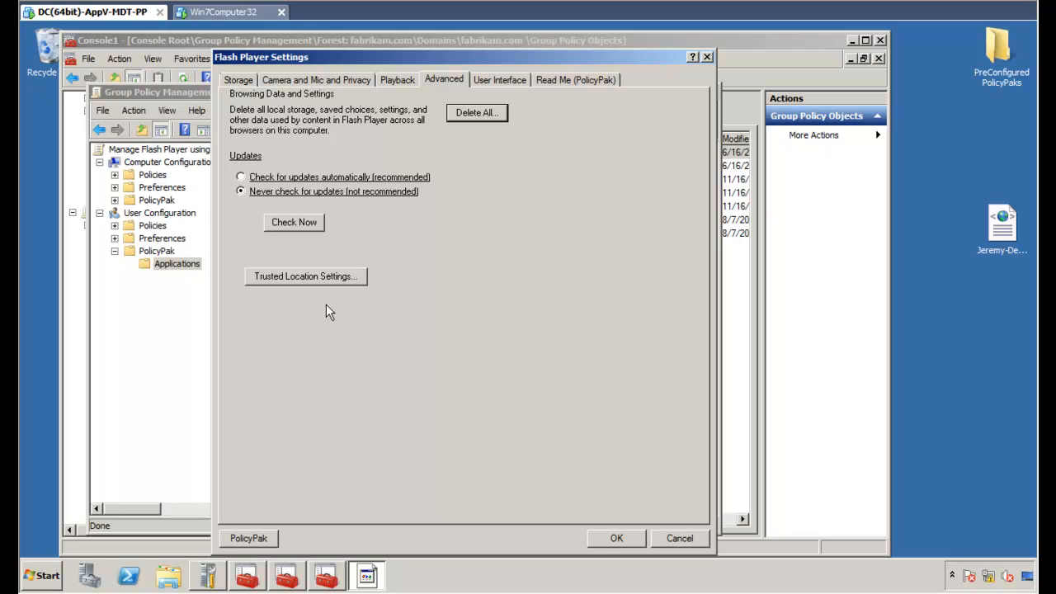
{"action": "left_click", "coordinate": [601, 536]}
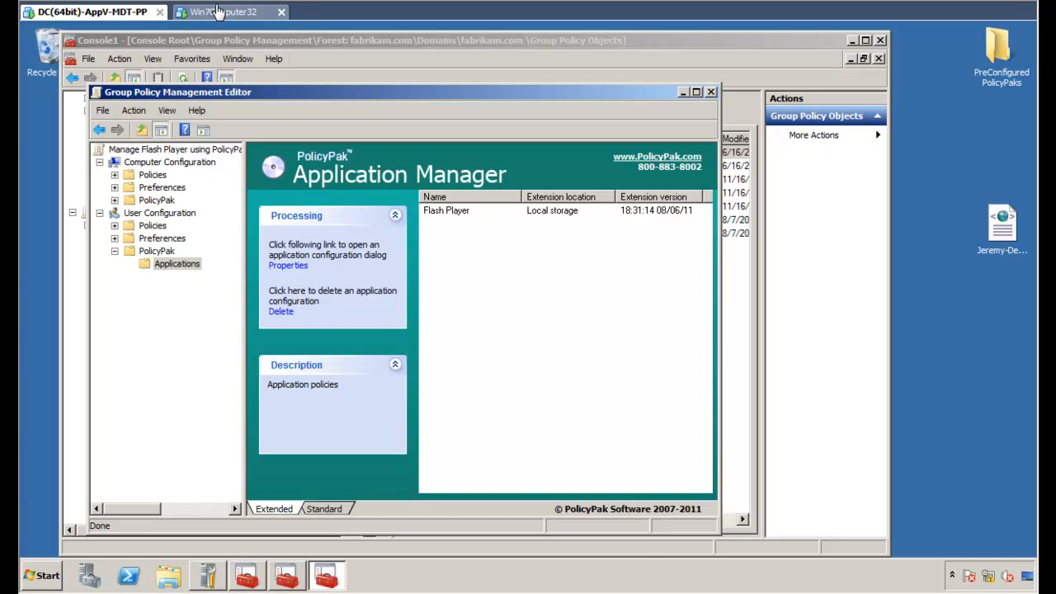
Switch to Win7Computer32 and refresh its Group Policy with gpupdate from a new command prompt
{"action": "left_click", "coordinate": [220, 13]}
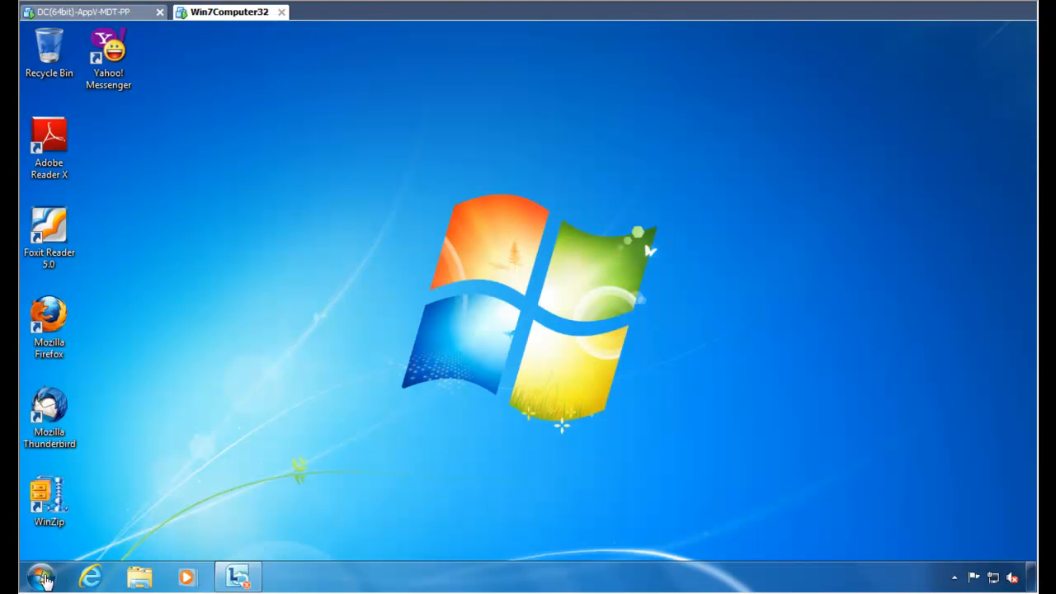
{"action": "left_click", "coordinate": [41, 577]}
{"action": "type", "text": "cm"}
{"action": "key", "text": "Return"}
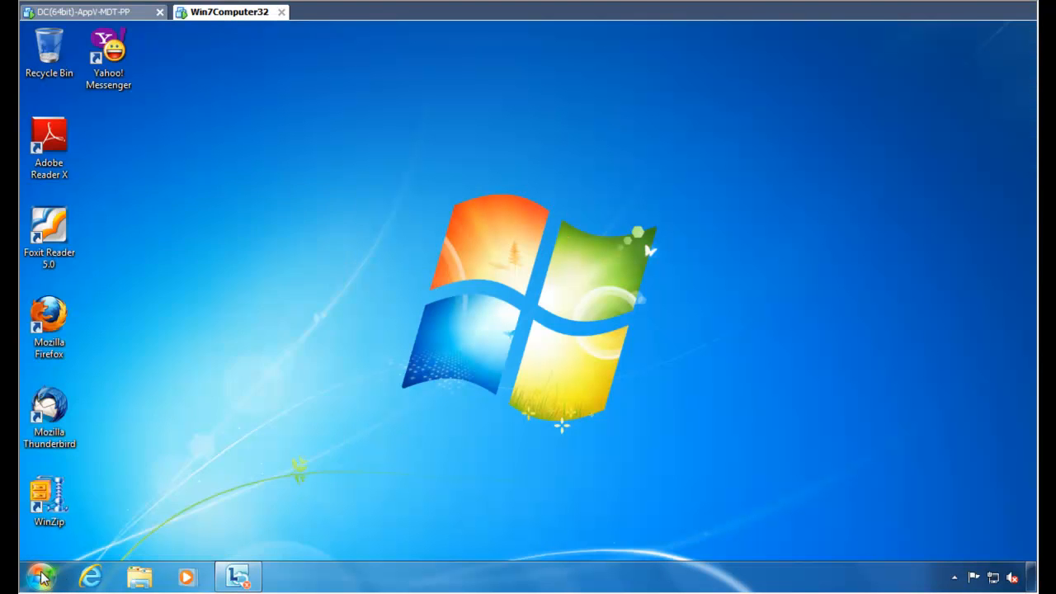
{"action": "type", "text": "gpupdate"}
{"action": "key", "text": "Return"}
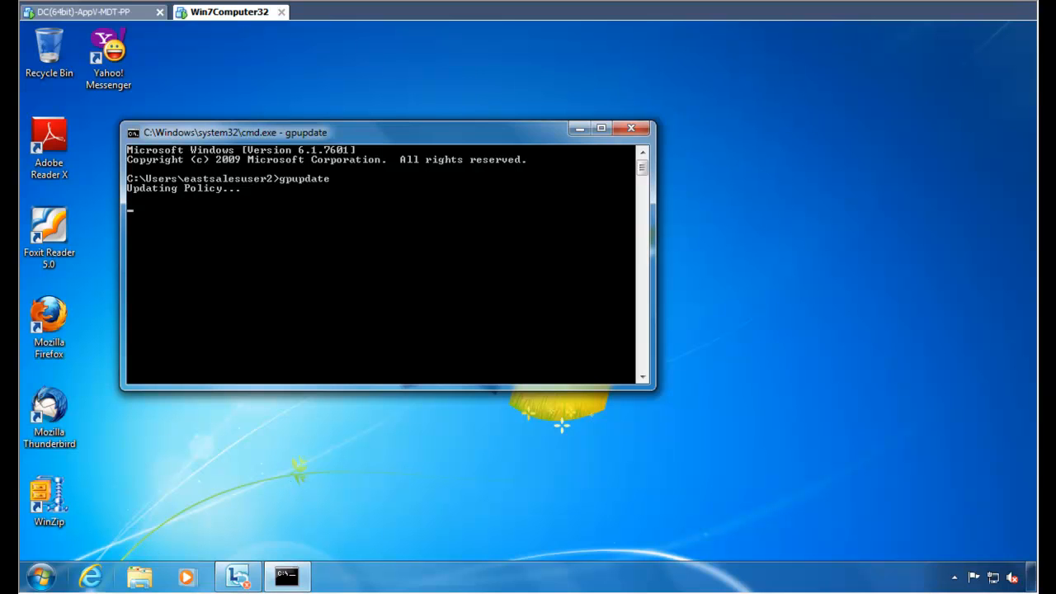
{"action": "left_click", "coordinate": [90, 576]}
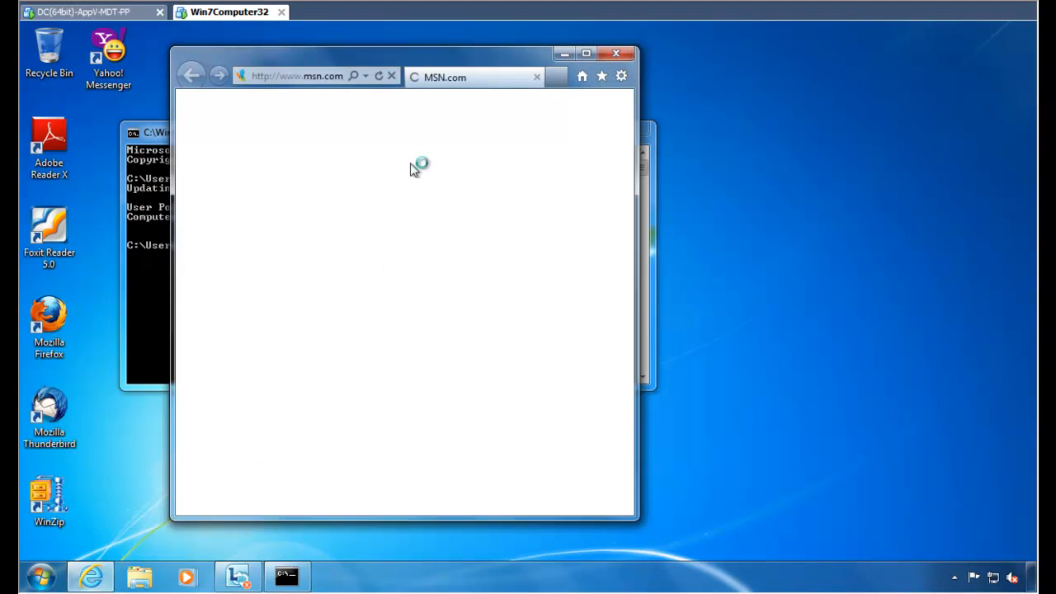
{"action": "left_click", "coordinate": [316, 77]}
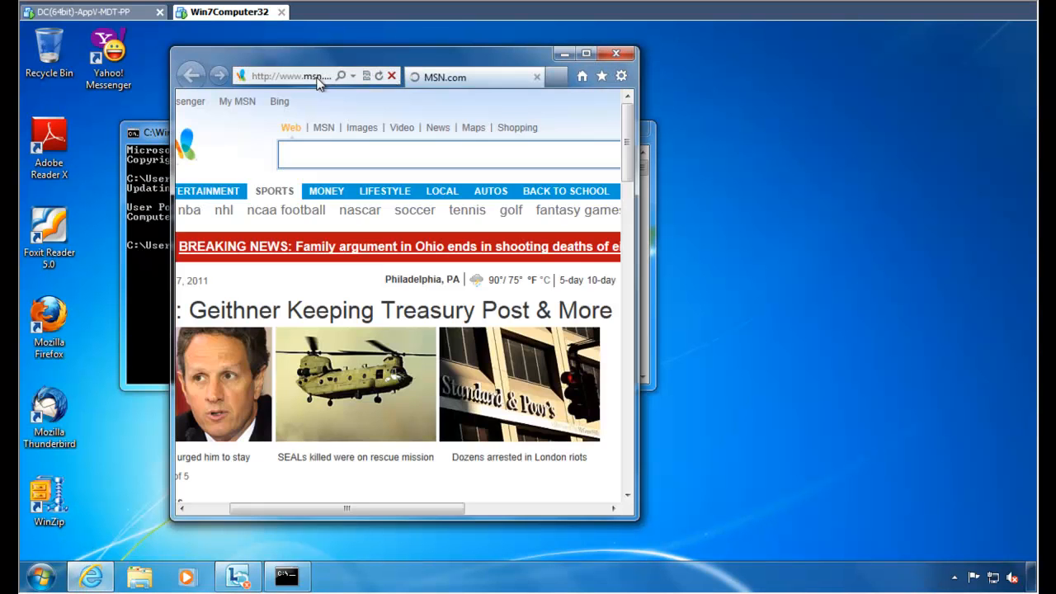
{"action": "type", "text": "www.tes"}
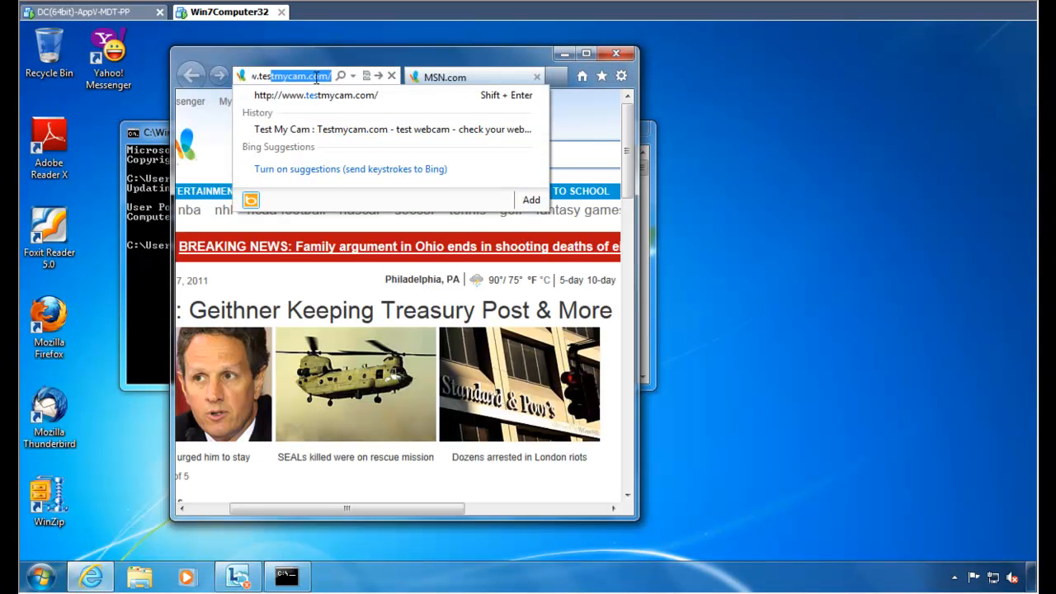
{"action": "key", "text": "Return"}
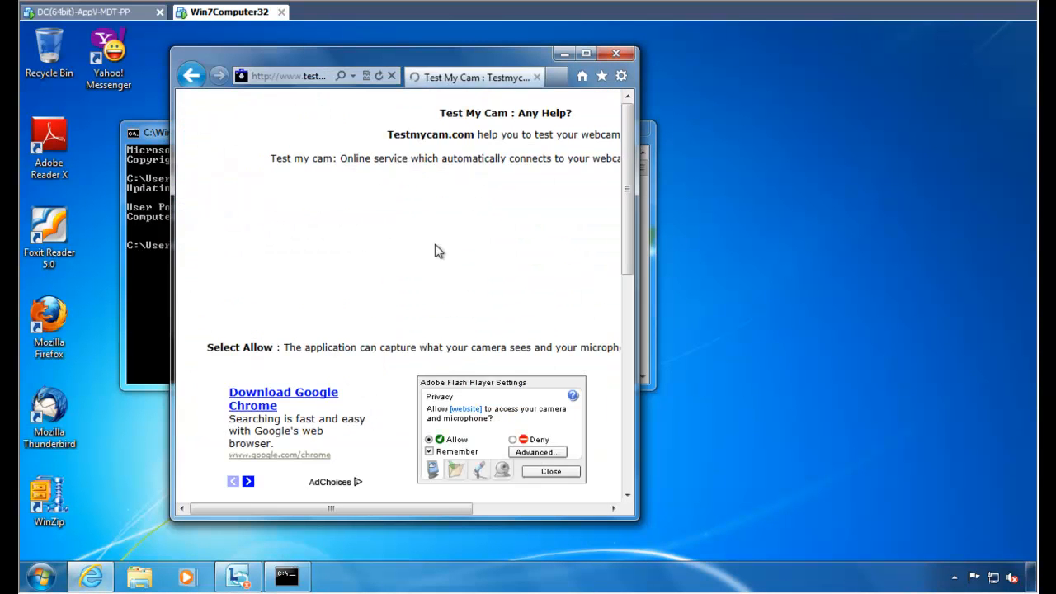
{"action": "double_click", "coordinate": [490, 64]}
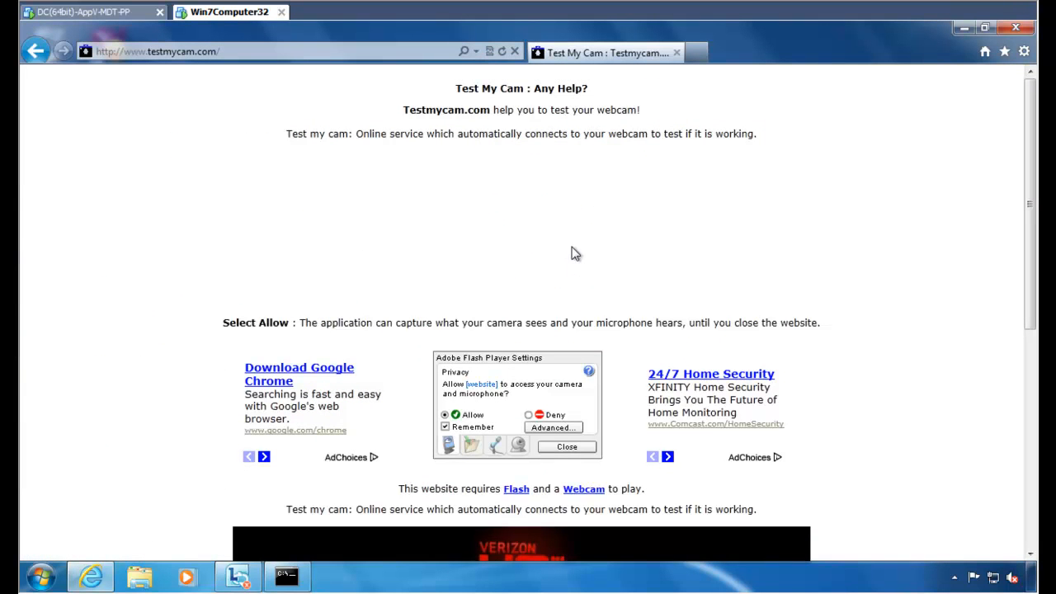
Open Flash Player's global settings from the webcam test page, allowing Windows Control Panel to run
{"action": "right_click", "coordinate": [489, 198]}
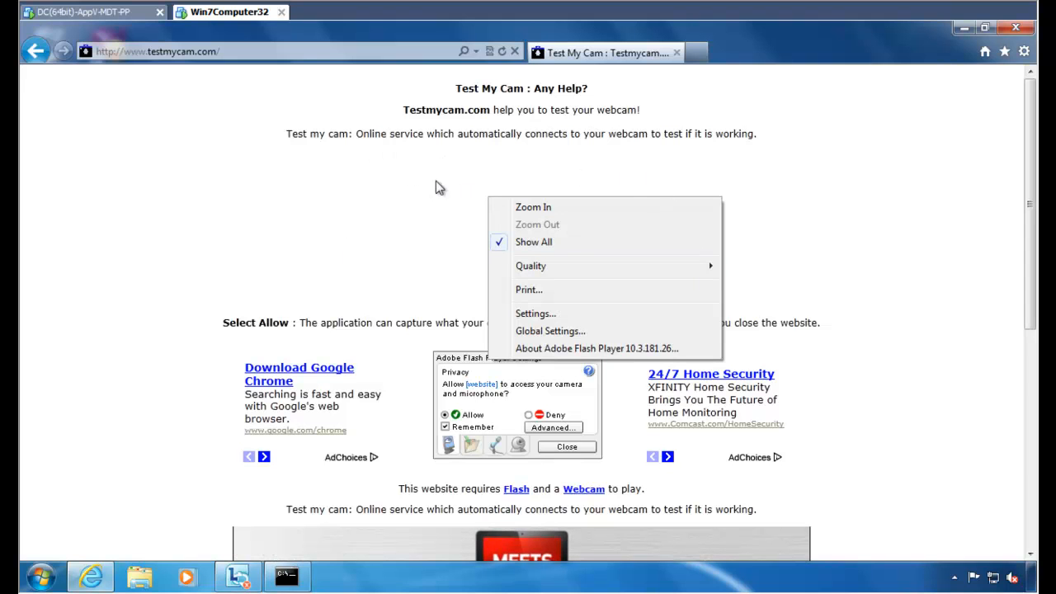
{"action": "left_click", "coordinate": [615, 331]}
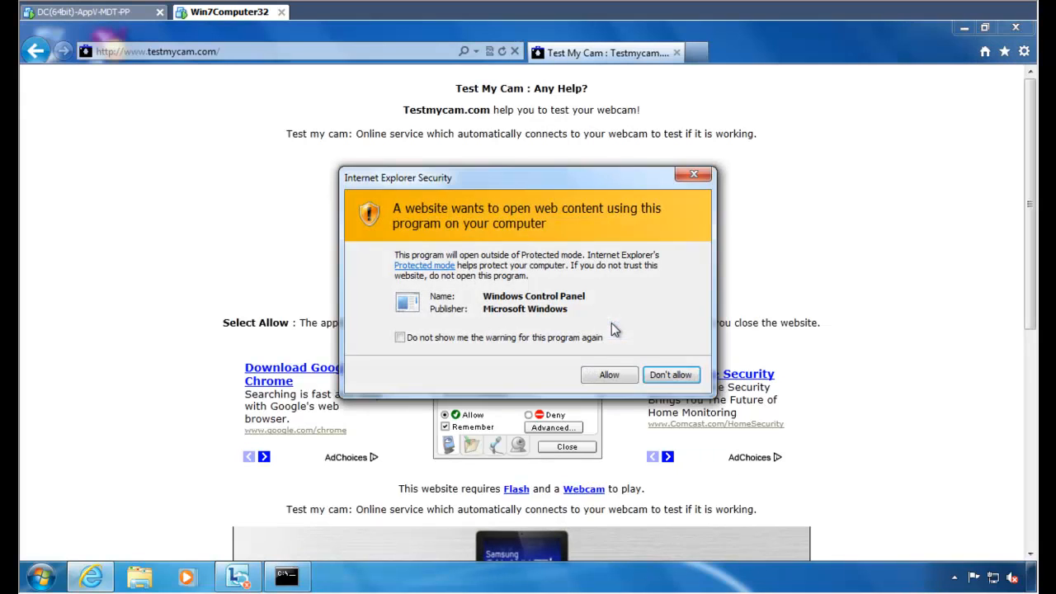
{"action": "left_click", "coordinate": [608, 375]}
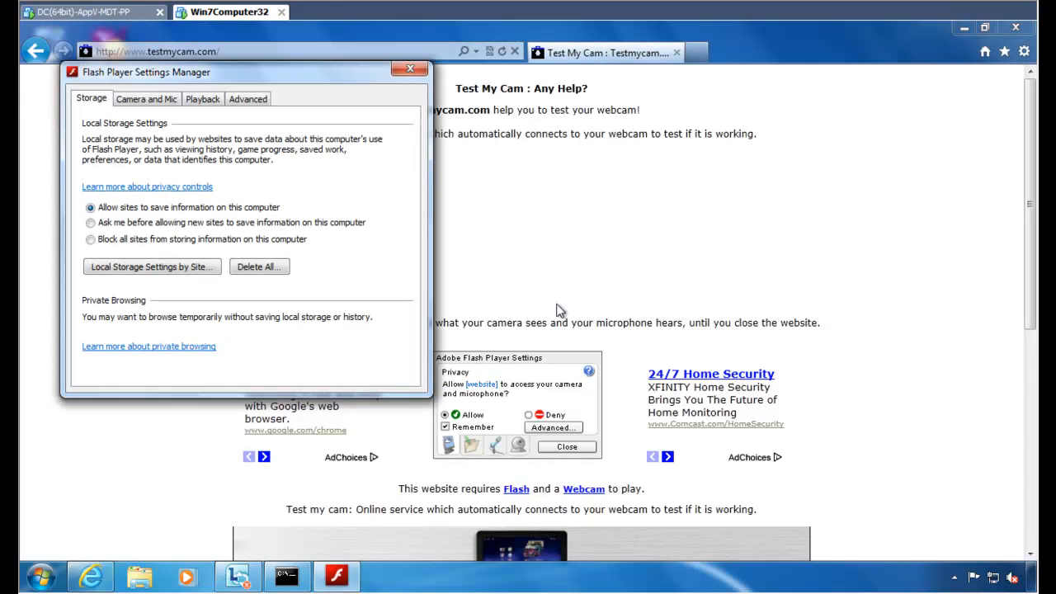
{"action": "left_click_drag", "start_coordinate": [295, 79], "coordinate": [508, 111]}
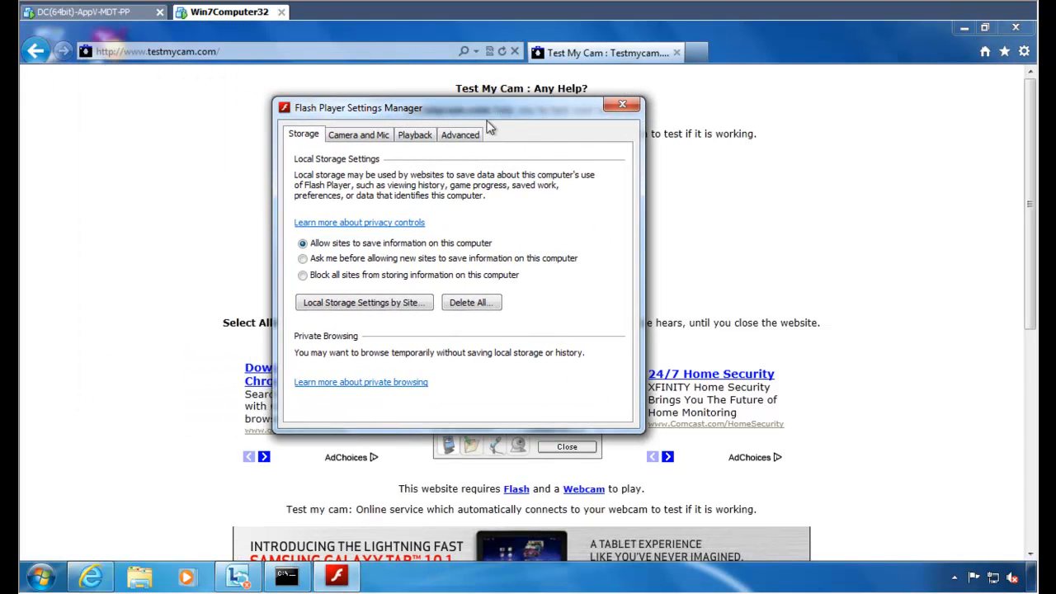
Compare the Camera and Mic settings with the Storage settings in Flash Player Settings Manager to check which controls are locked
{"action": "left_click", "coordinate": [354, 138]}
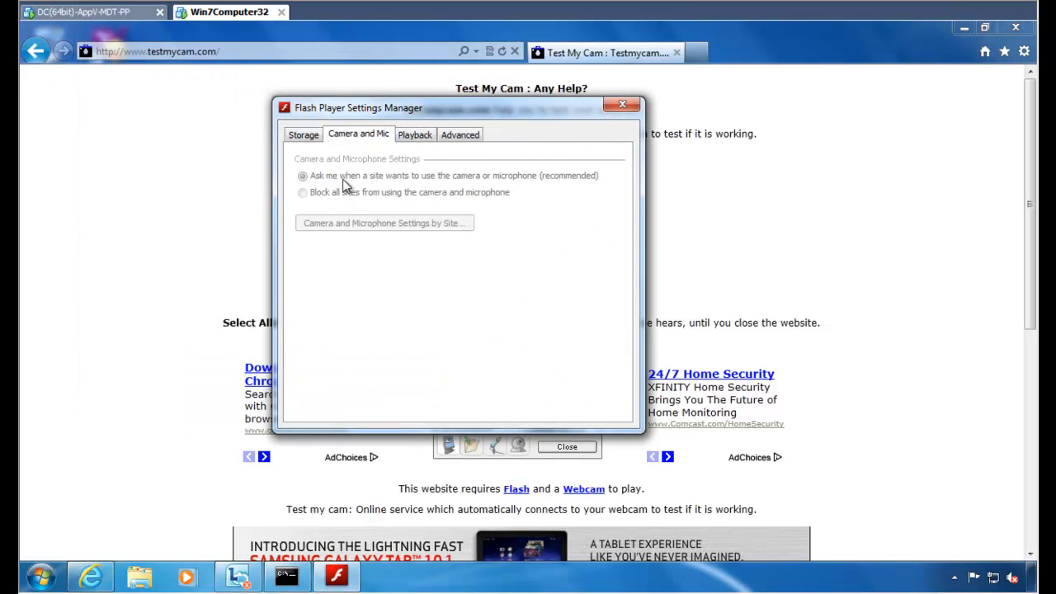
{"action": "left_click", "coordinate": [307, 143]}
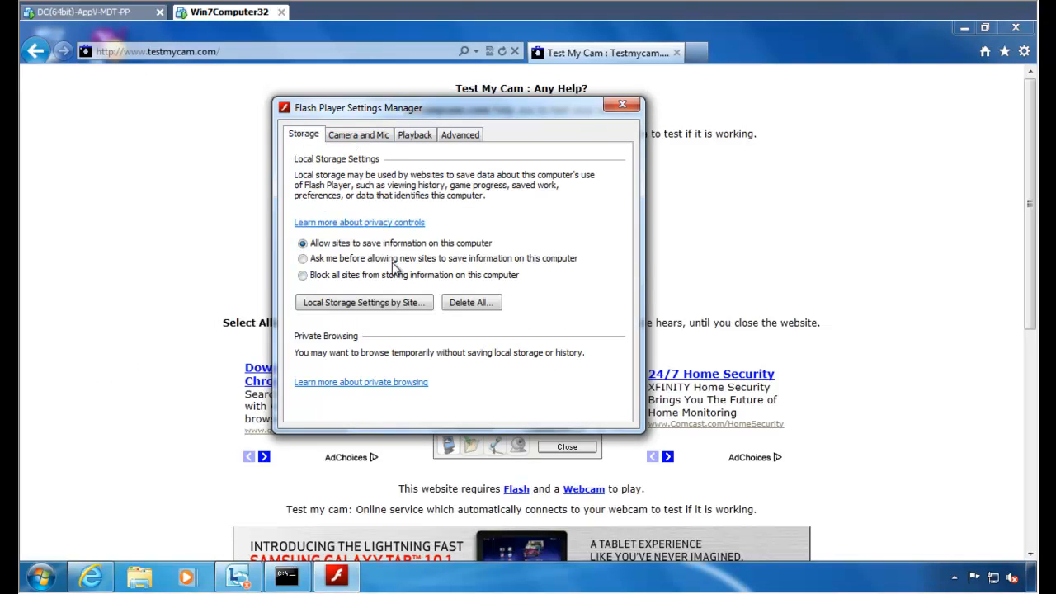
{"action": "left_click", "coordinate": [359, 135]}
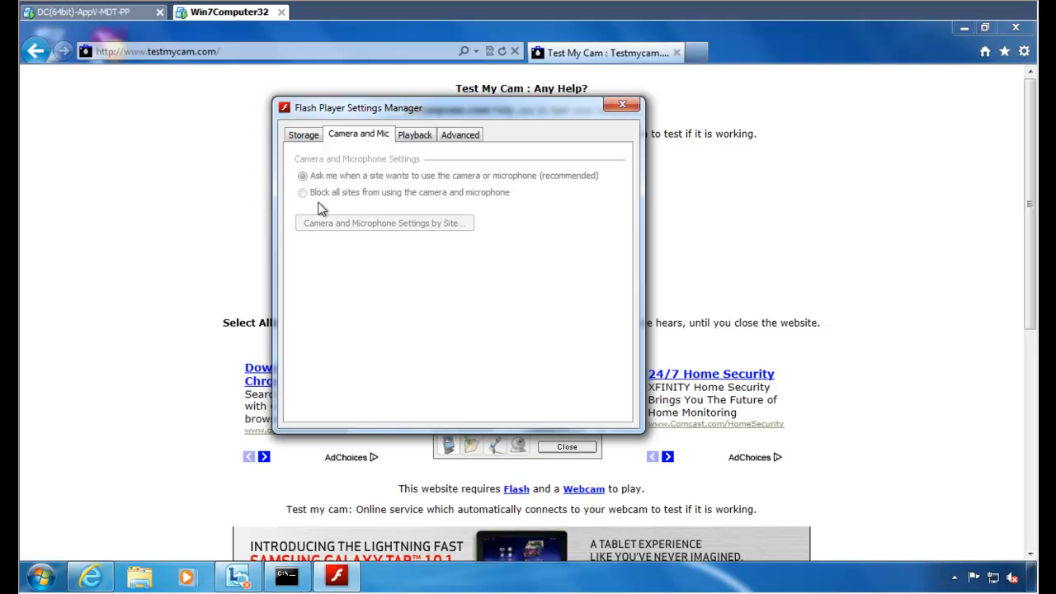
{"action": "left_click_drag", "start_coordinate": [422, 107], "coordinate": [608, 168]}
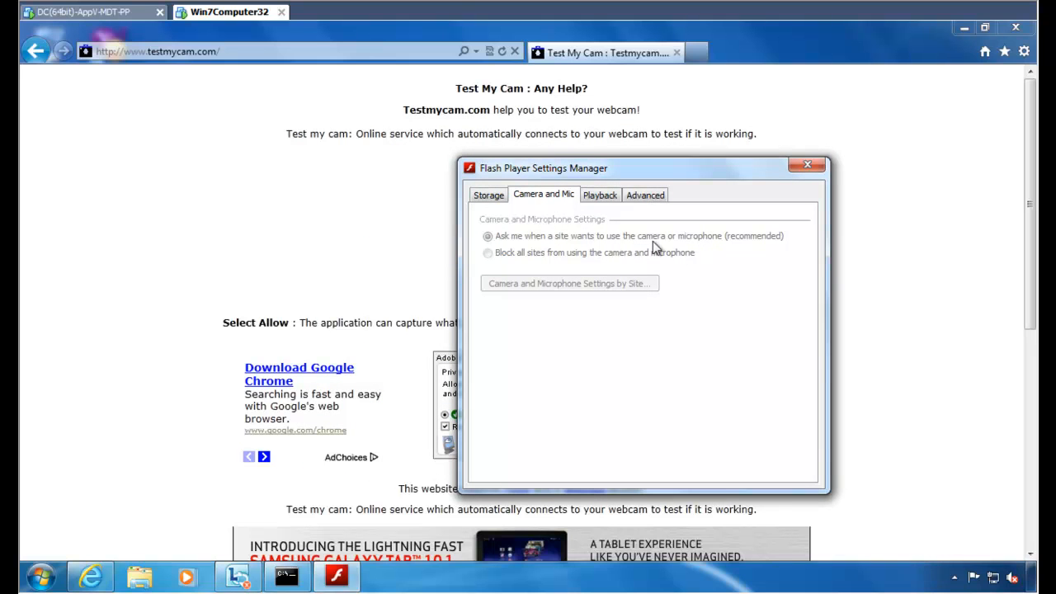
{"action": "left_click_drag", "start_coordinate": [580, 169], "coordinate": [668, 217]}
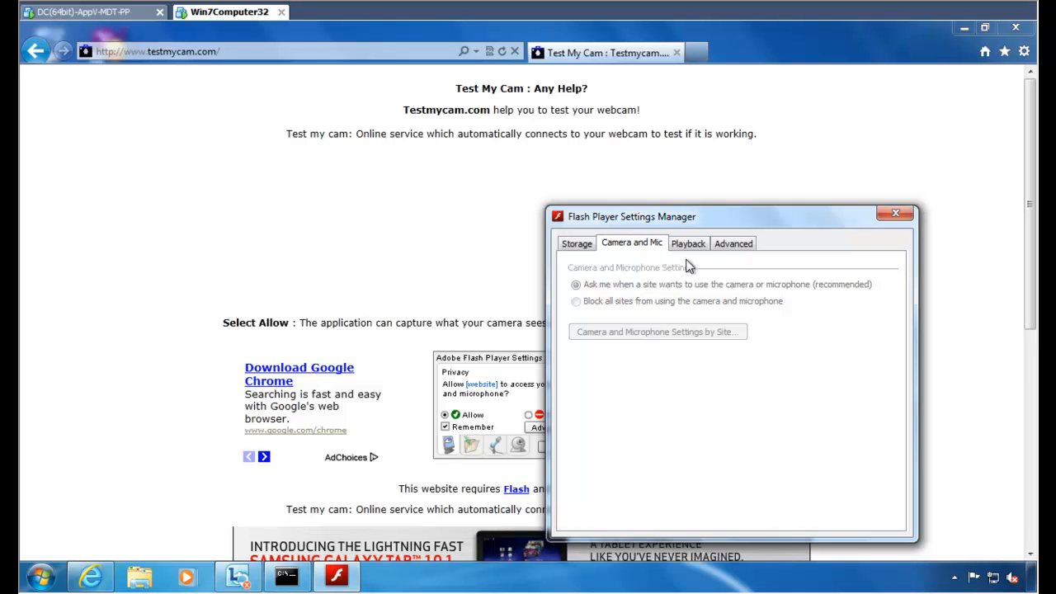
Check the Updates and Developer Tools sections of Flash Player's Advanced settings, and close the settings manager
{"action": "left_click", "coordinate": [733, 248]}
{"action": "left_click_drag", "start_coordinate": [753, 225], "coordinate": [718, 104]}
{"action": "left_click_drag", "start_coordinate": [853, 207], "coordinate": [851, 239]}
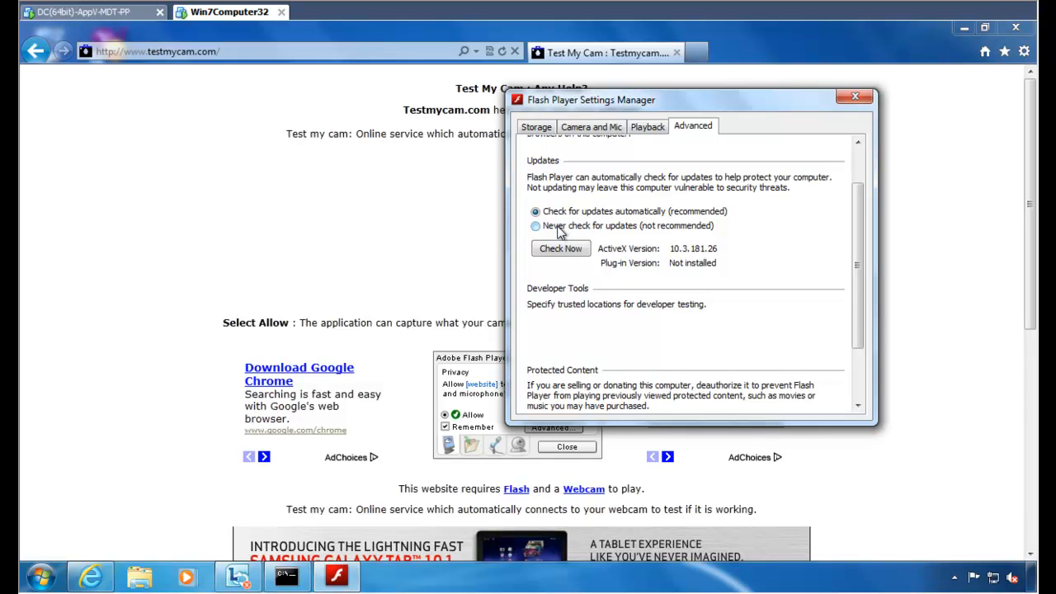
{"action": "key", "text": "alt+F4"}
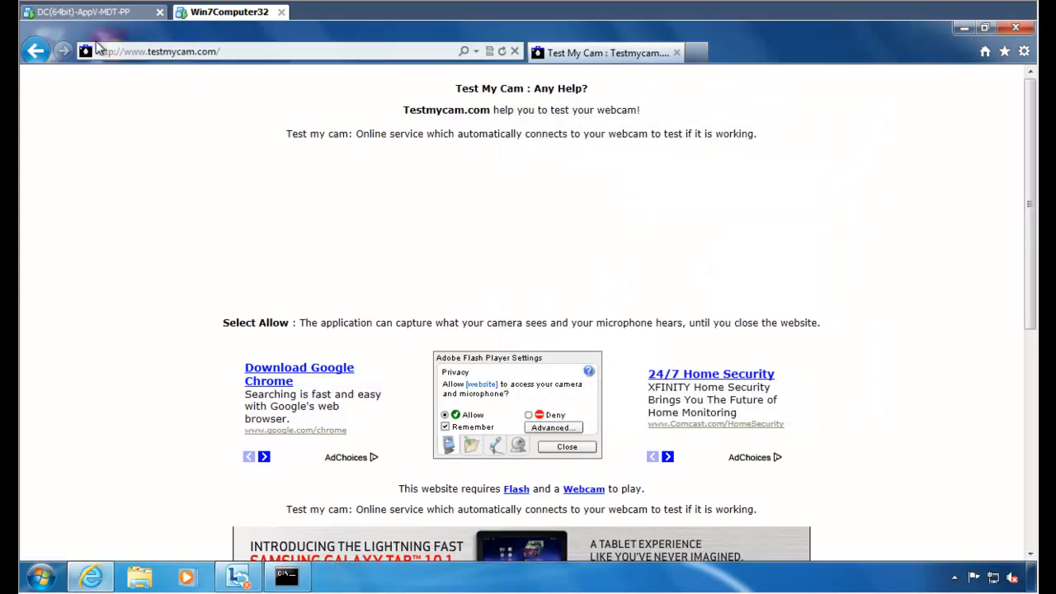
Switch to the DC and disable the Never check for updates control in the target application within the Flash Player PolicyPak, saving the settings
{"action": "left_click", "coordinate": [91, 13]}
{"action": "double_click", "coordinate": [459, 212]}
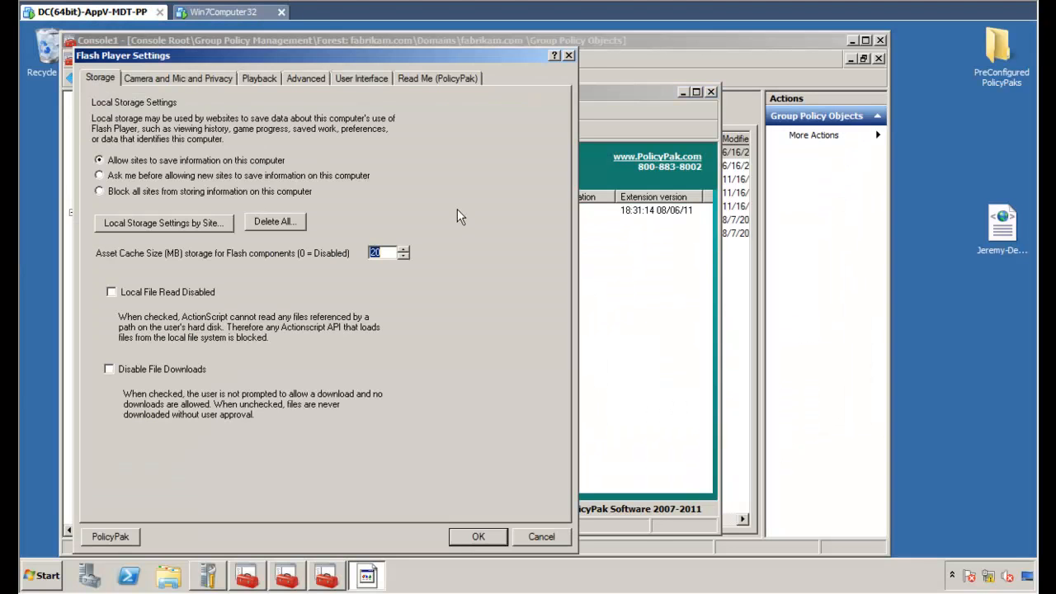
{"action": "left_click", "coordinate": [305, 78]}
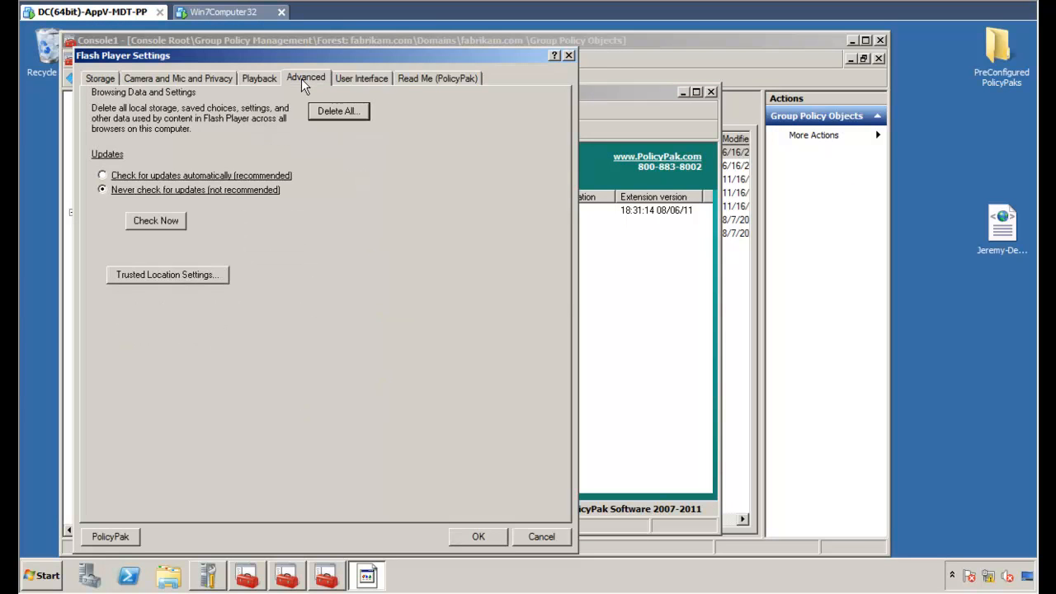
{"action": "right_click", "coordinate": [239, 196]}
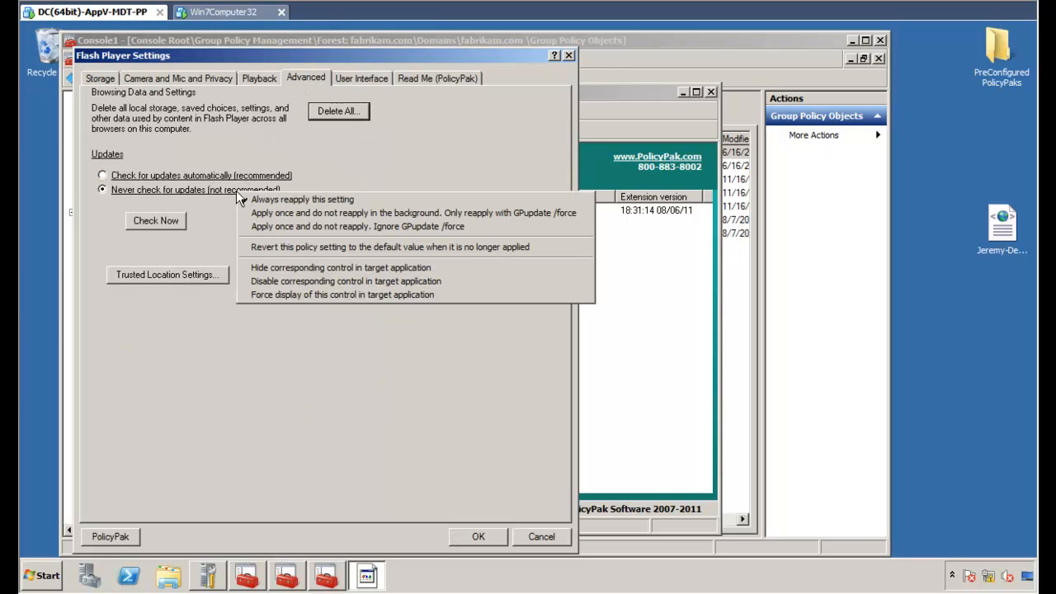
{"action": "left_click", "coordinate": [346, 284]}
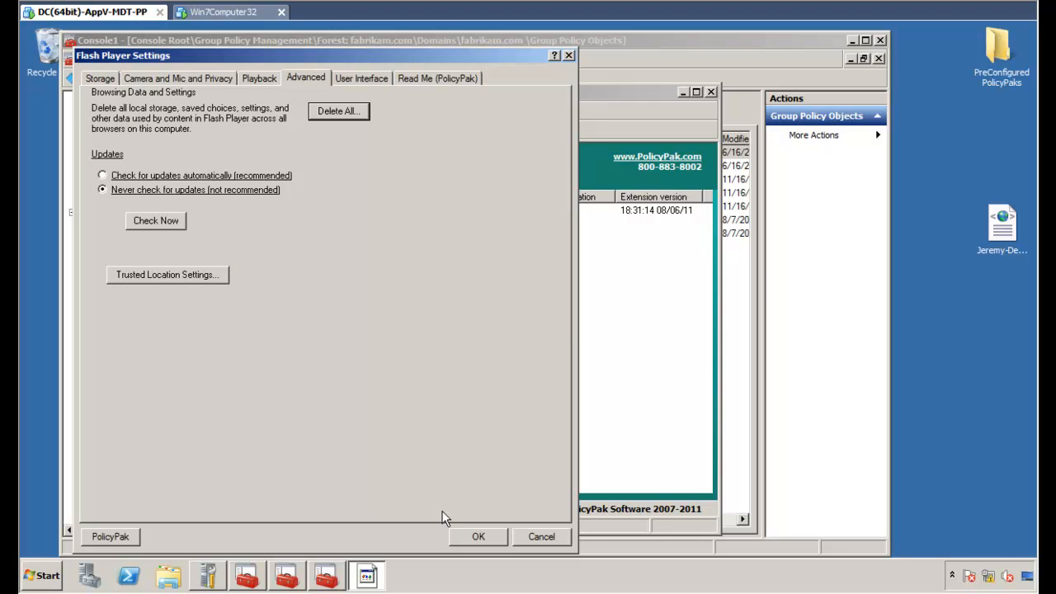
{"action": "left_click", "coordinate": [460, 536]}
Return to Win7Computer32 and rerun gpupdate in the open command prompt
{"action": "left_click", "coordinate": [223, 13]}
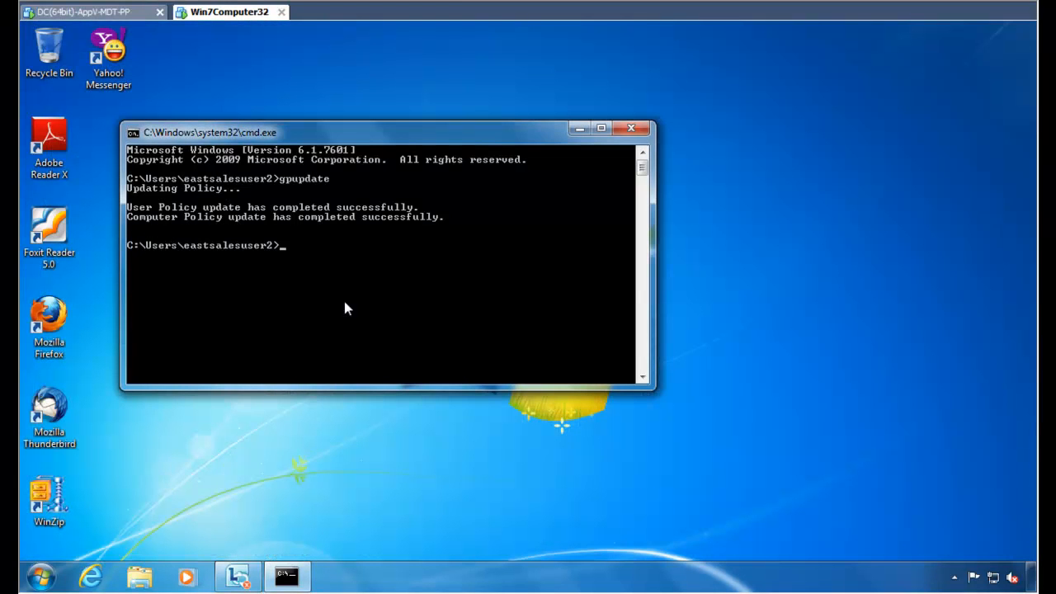
{"action": "key", "text": "Up"}
{"action": "key", "text": "Return"}
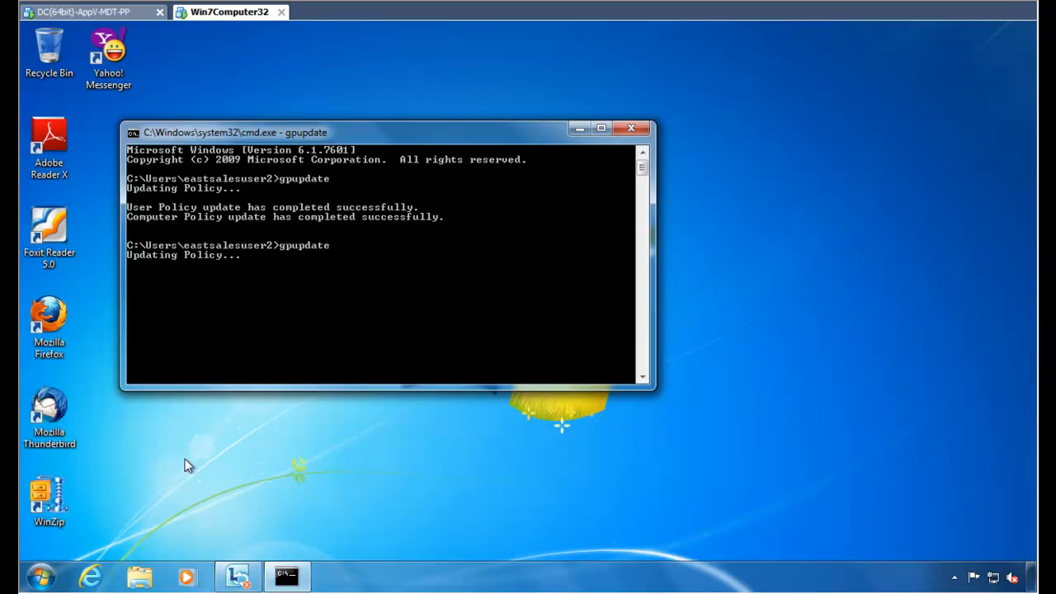
{"action": "left_click", "coordinate": [91, 579]}
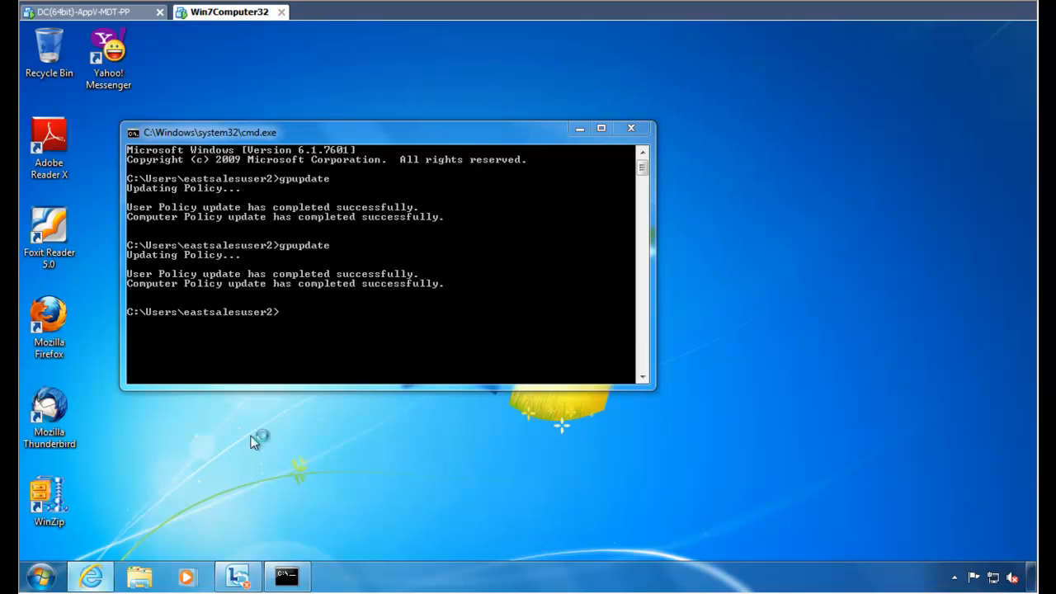
{"action": "type", "text": "www.testmycam.com/"}
{"action": "key", "text": "Return"}
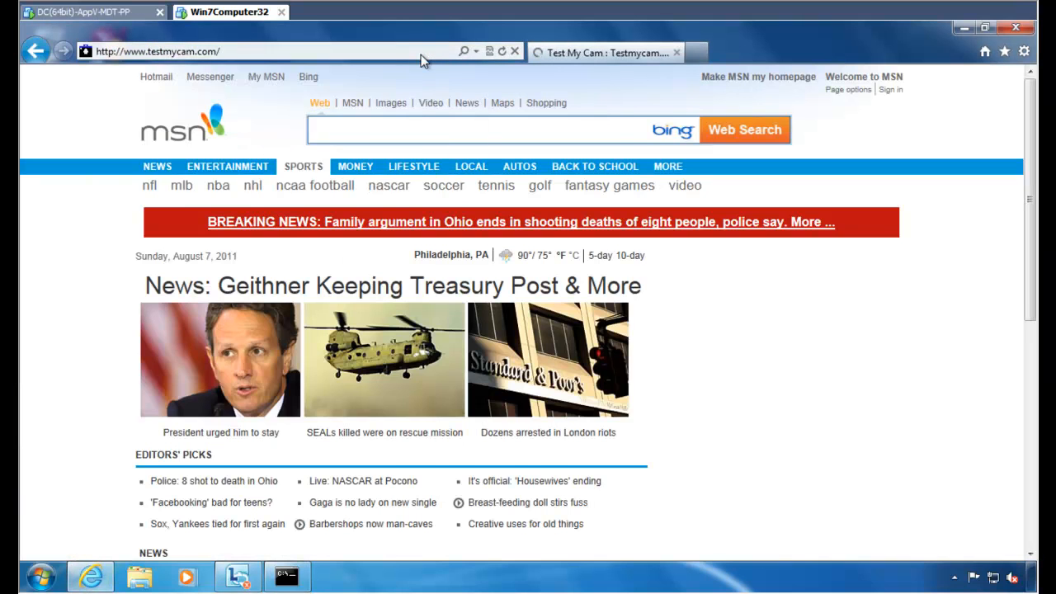
{"action": "right_click", "coordinate": [536, 210]}
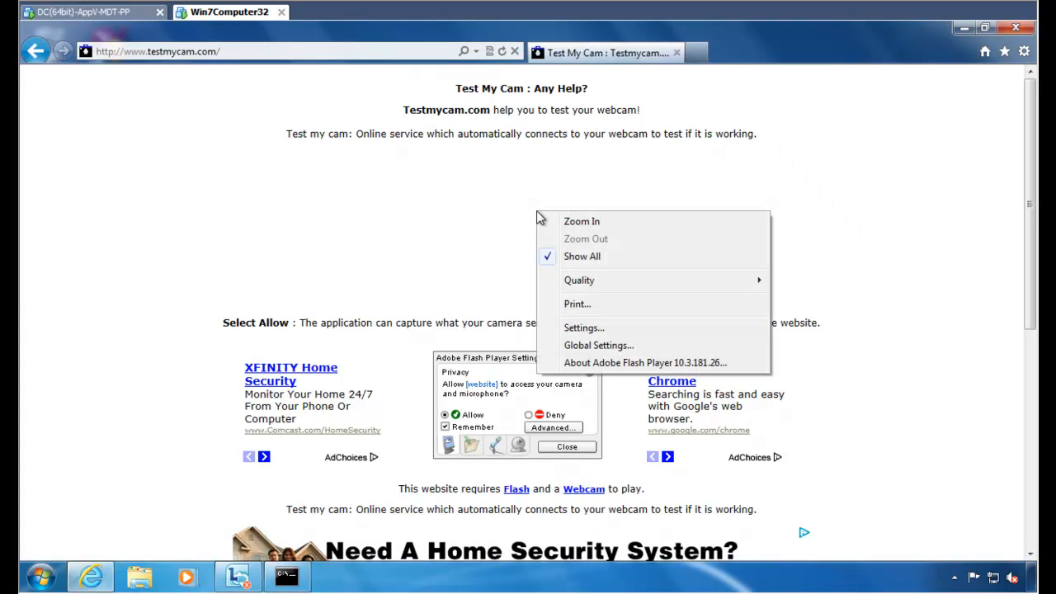
{"action": "left_click", "coordinate": [607, 345]}
{"action": "left_click", "coordinate": [617, 376]}
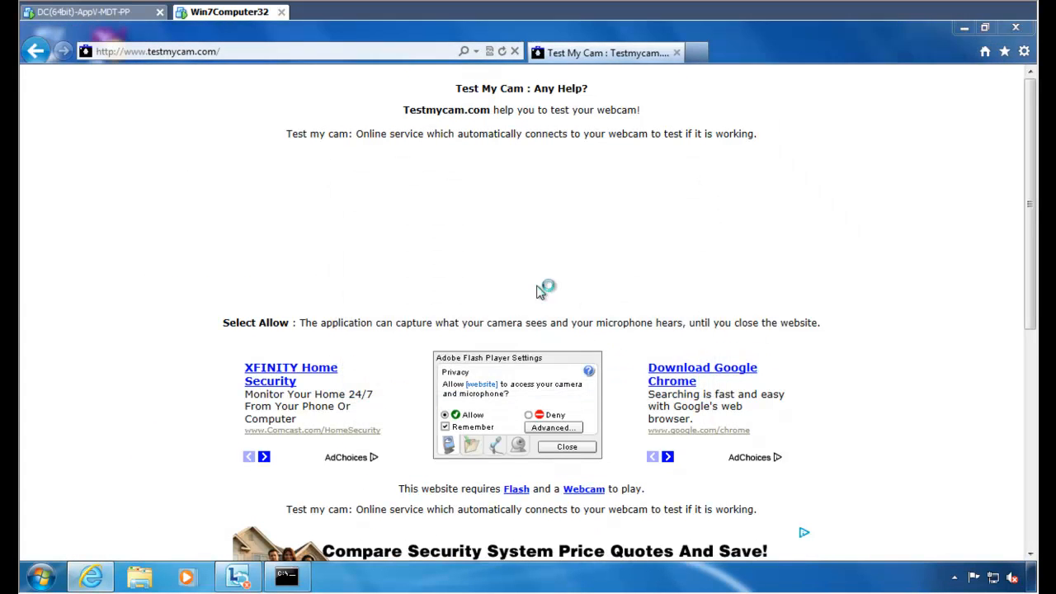
Review the Playback settings and the Updates options in Flash Player's Advanced settings
{"action": "left_click_drag", "start_coordinate": [275, 49], "coordinate": [553, 97]}
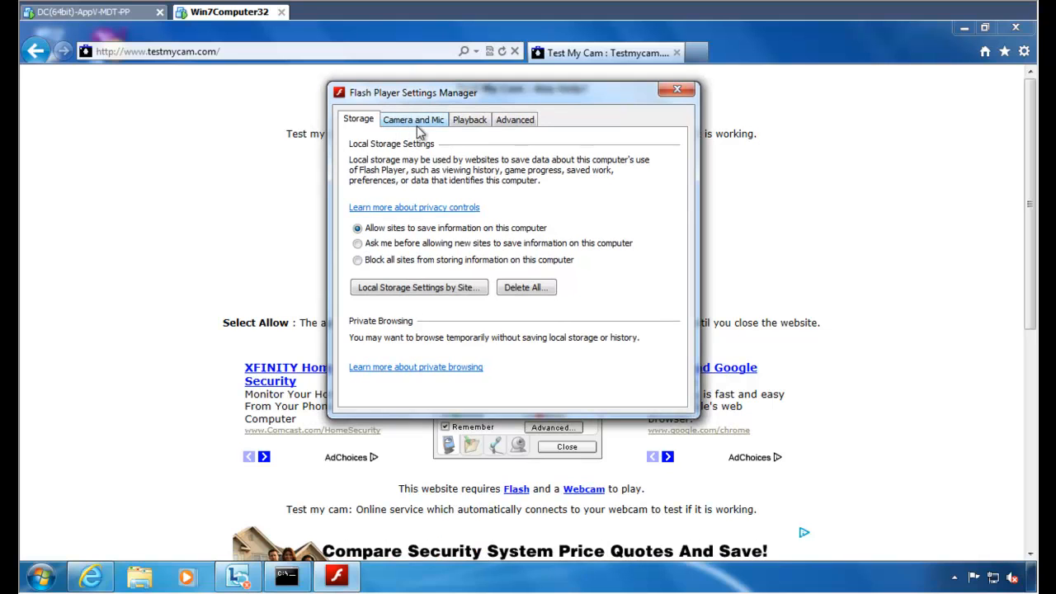
{"action": "left_click", "coordinate": [485, 123]}
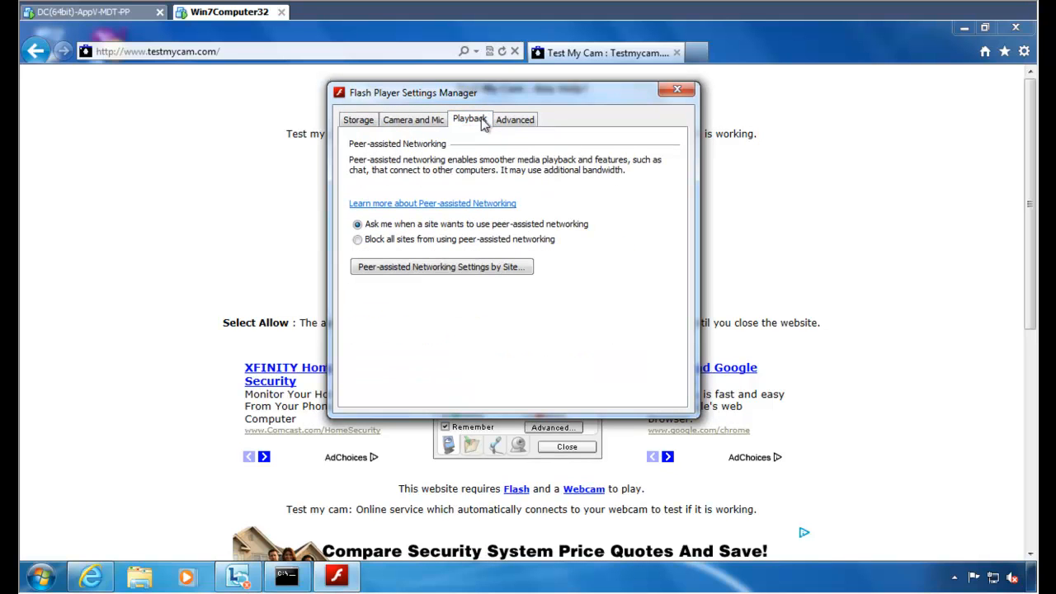
{"action": "left_click", "coordinate": [507, 122]}
{"action": "scroll", "coordinate": [684, 266], "scroll_direction": "down", "scroll_amount": 2}
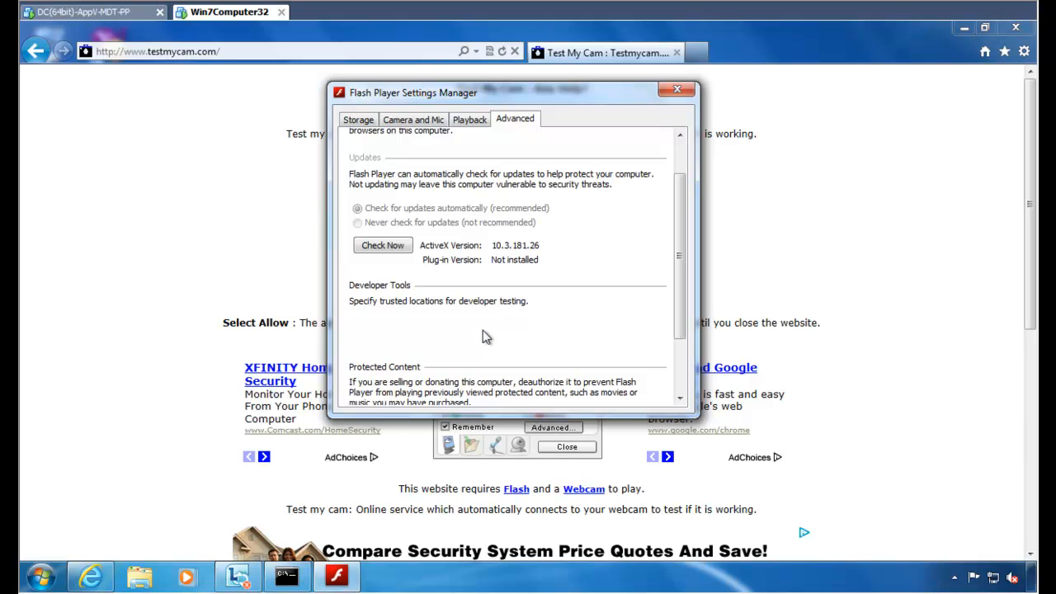
Start a manual Flash Player update check and follow Adobe's version page to the Player Download Center
{"action": "left_click", "coordinate": [383, 247]}
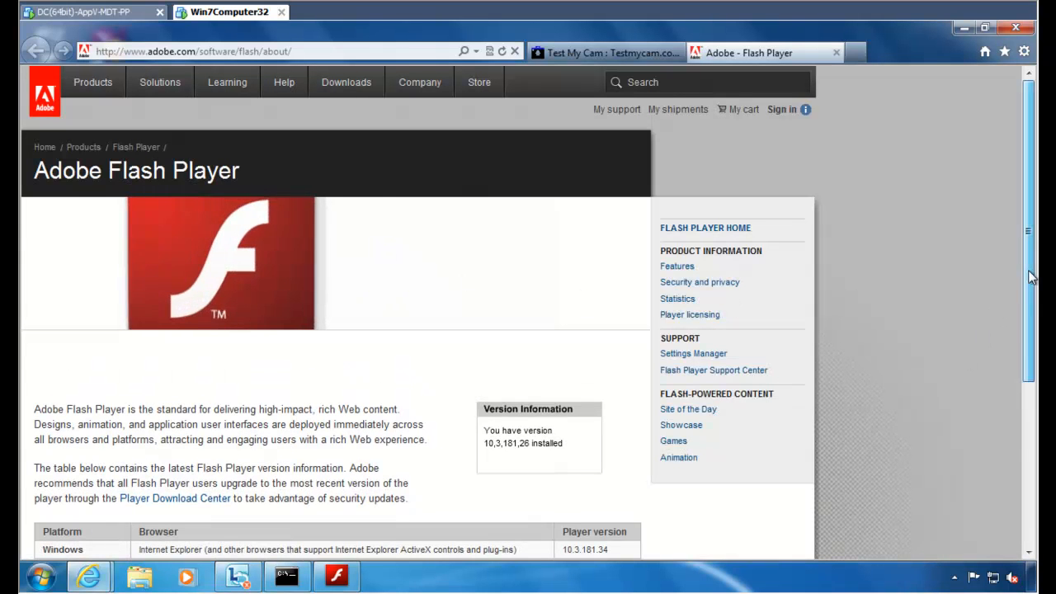
{"action": "scroll", "coordinate": [1031, 272], "scroll_direction": "down", "scroll_amount": 3}
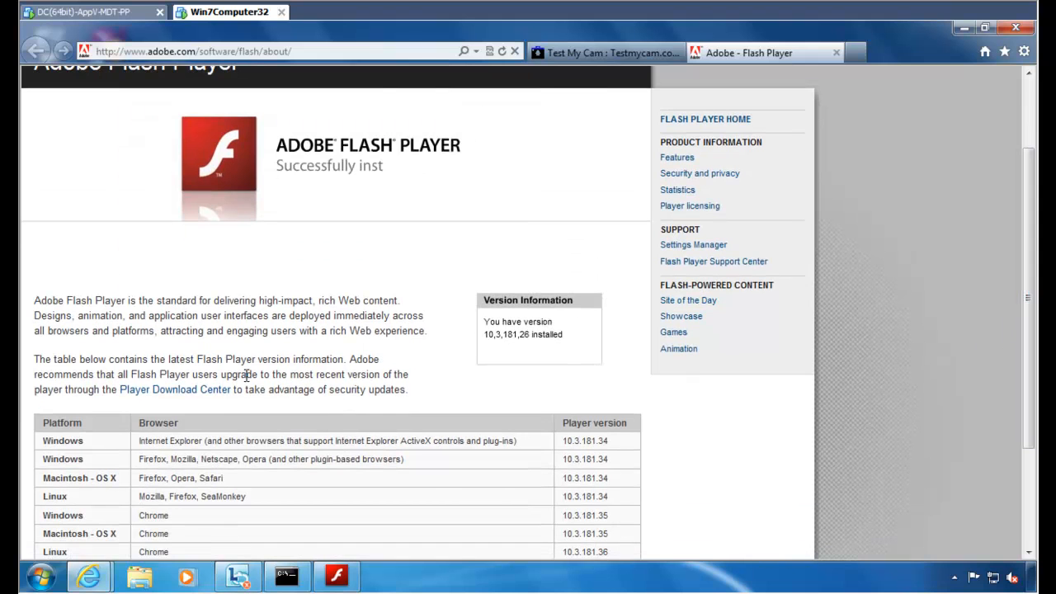
{"action": "left_click", "coordinate": [196, 391]}
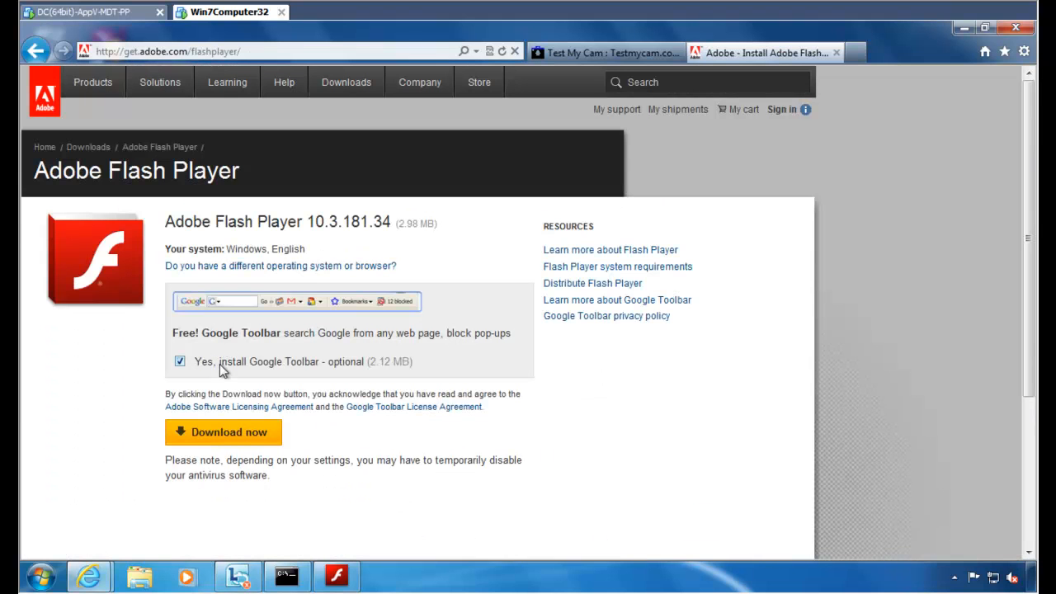
Decline the optional Google Toolbar, save the Flash Player 10.3.181.34 installer, and show the downloads list
{"action": "left_click", "coordinate": [181, 362]}
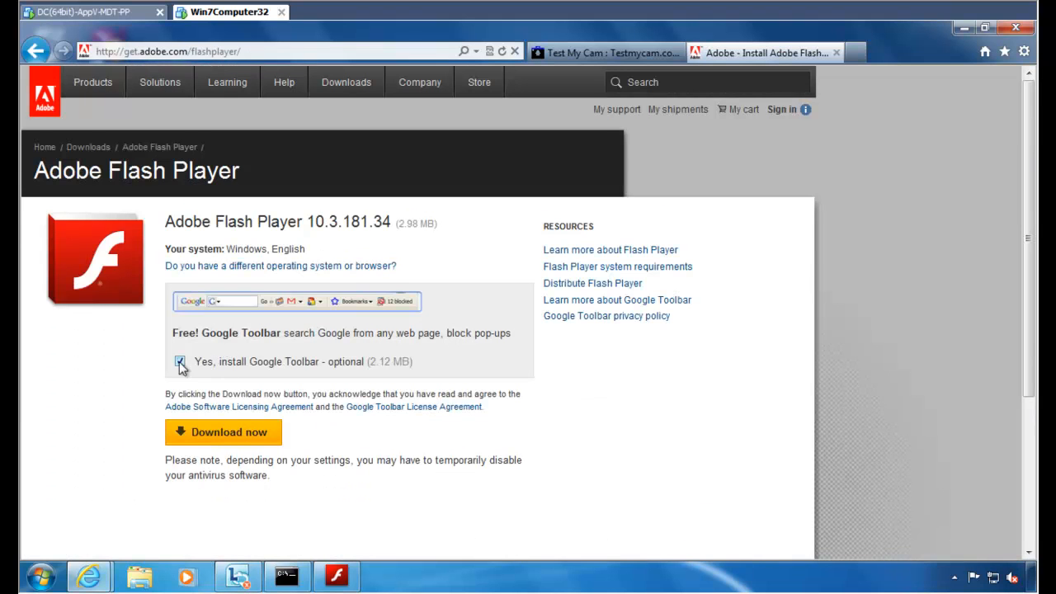
{"action": "left_click", "coordinate": [191, 437]}
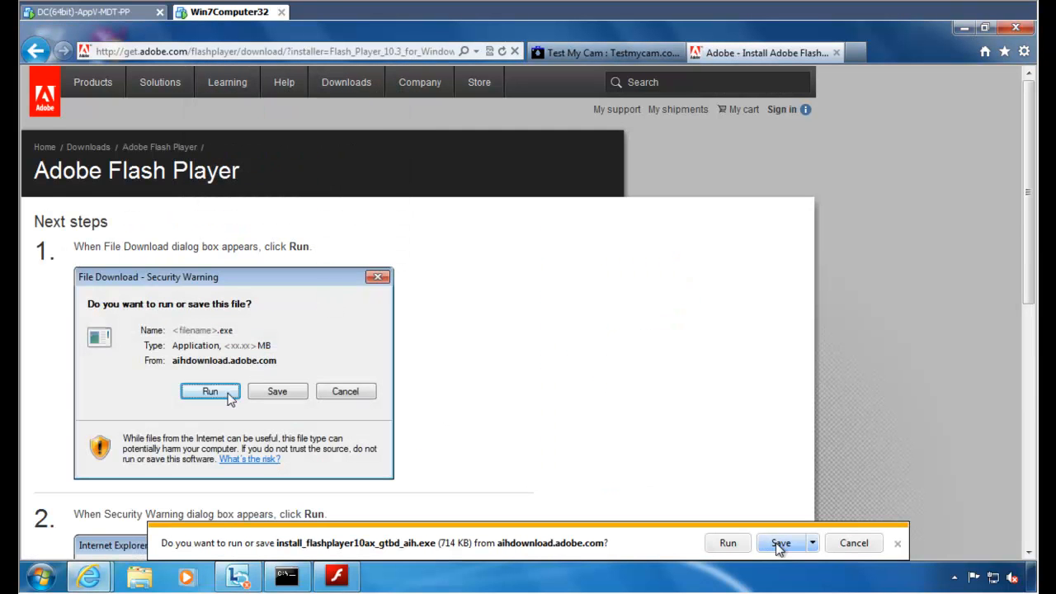
{"action": "left_click", "coordinate": [780, 543]}
{"action": "left_click", "coordinate": [810, 544]}
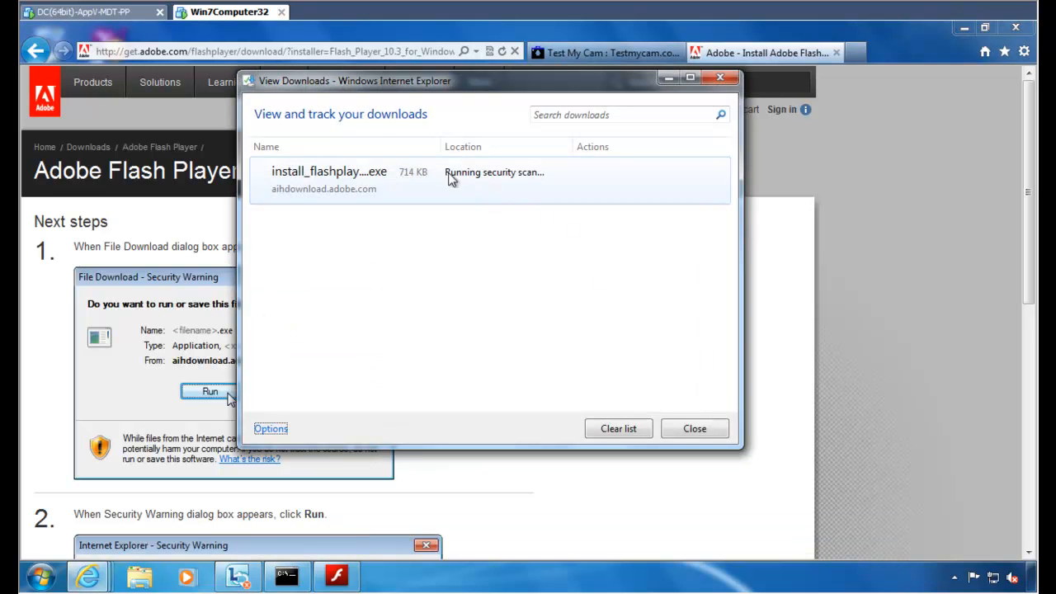
Open the Downloads folder that holds the saved Flash Player installer from the browser's downloads list
{"action": "left_click_drag", "start_coordinate": [474, 87], "coordinate": [522, 124]}
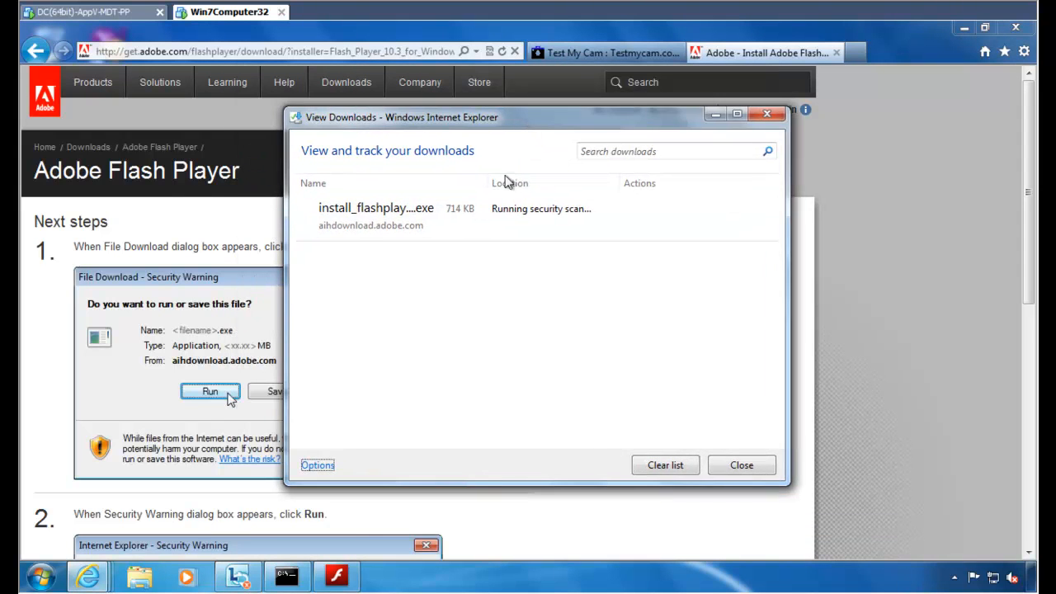
{"action": "left_click", "coordinate": [394, 220]}
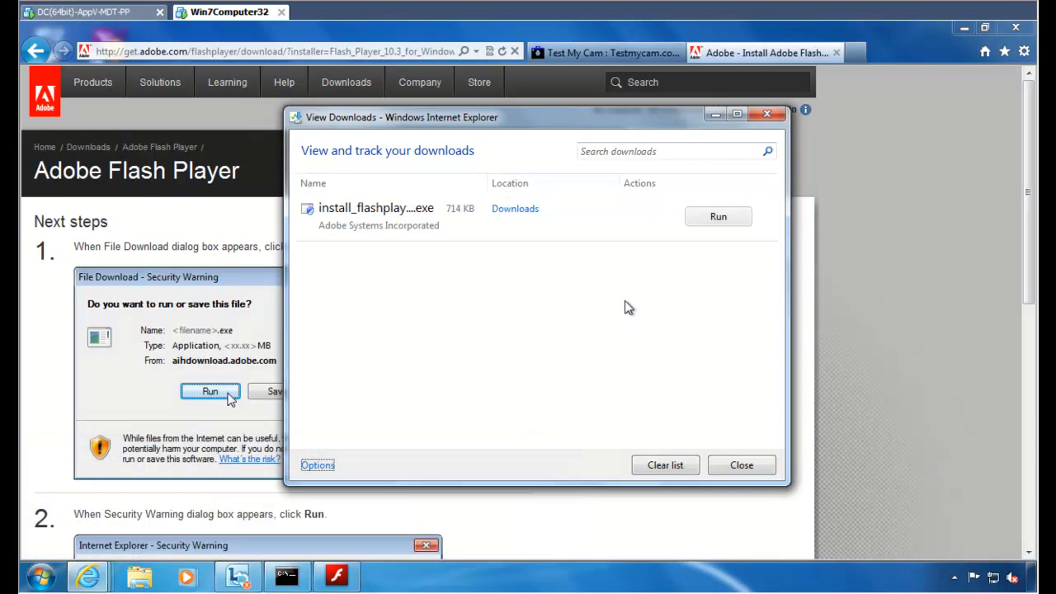
{"action": "left_click", "coordinate": [526, 212]}
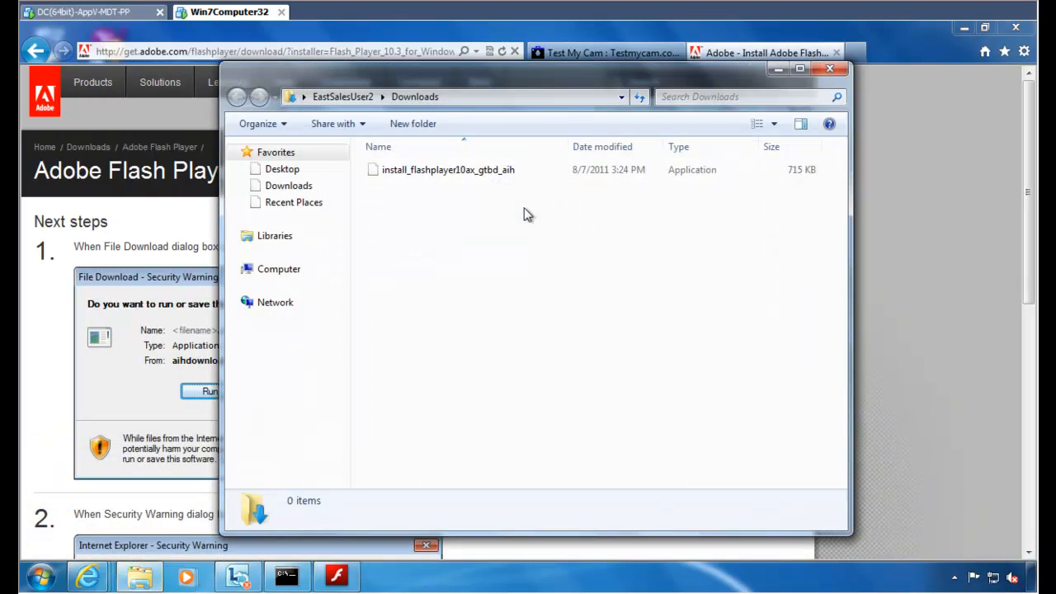
{"action": "left_click_drag", "start_coordinate": [490, 99], "coordinate": [651, 181]}
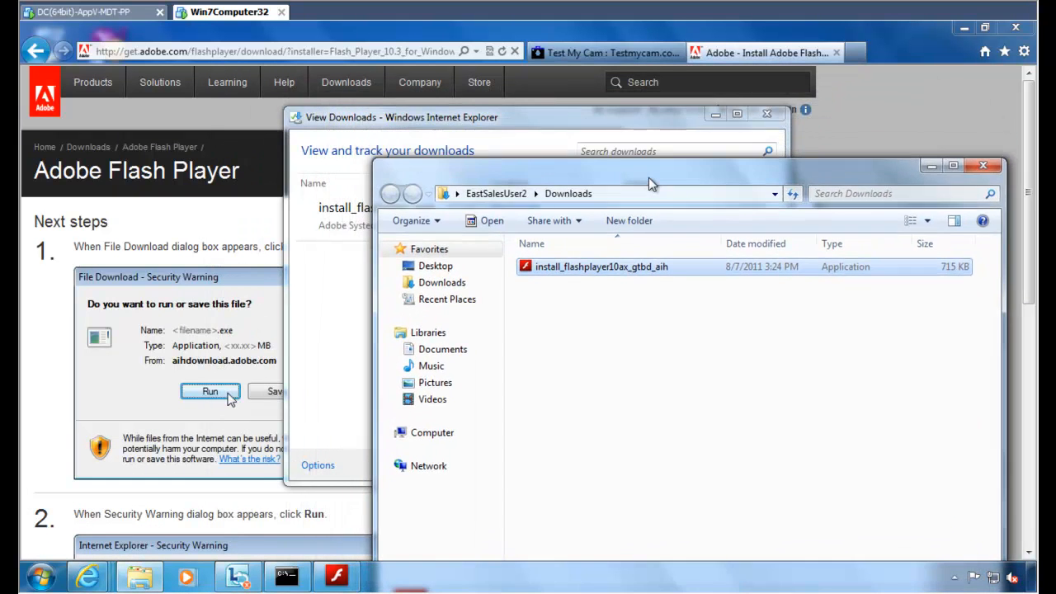
{"action": "left_click", "coordinate": [575, 323]}
{"action": "left_click", "coordinate": [41, 576]}
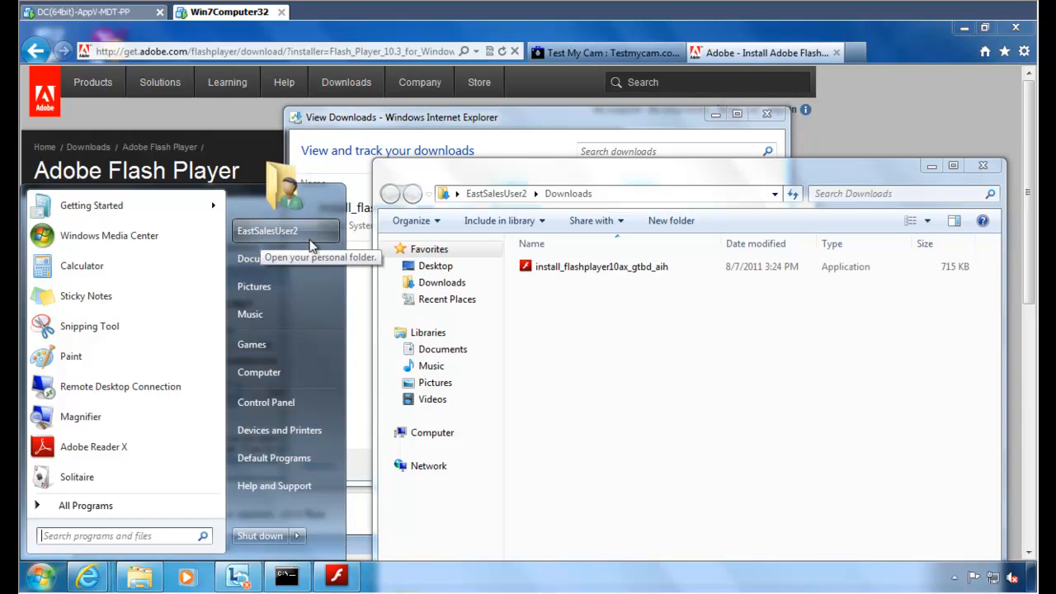
{"action": "left_click", "coordinate": [586, 328]}
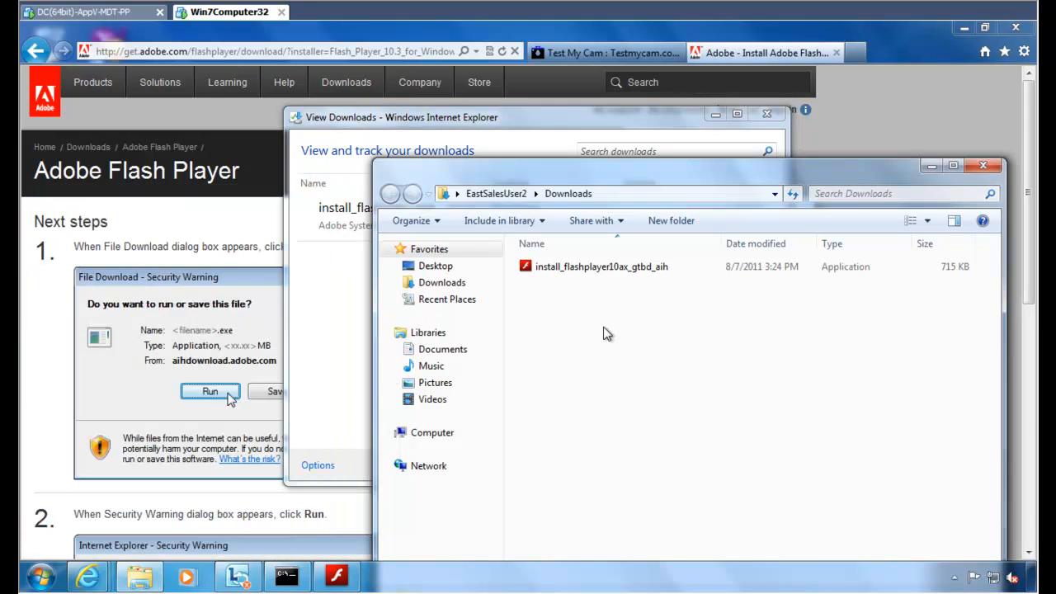
Try to run install_flashplayer10ax_gtbd_aih as the standard user and decline the administrator credential request
{"action": "double_click", "coordinate": [598, 273]}
{"action": "left_click", "coordinate": [584, 314]}
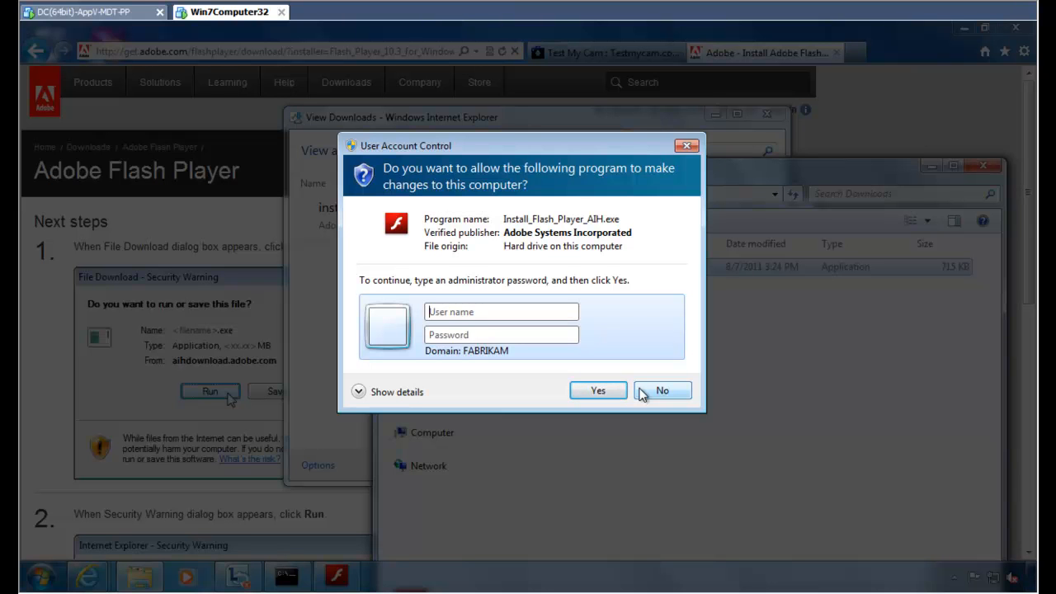
{"action": "left_click", "coordinate": [685, 390]}
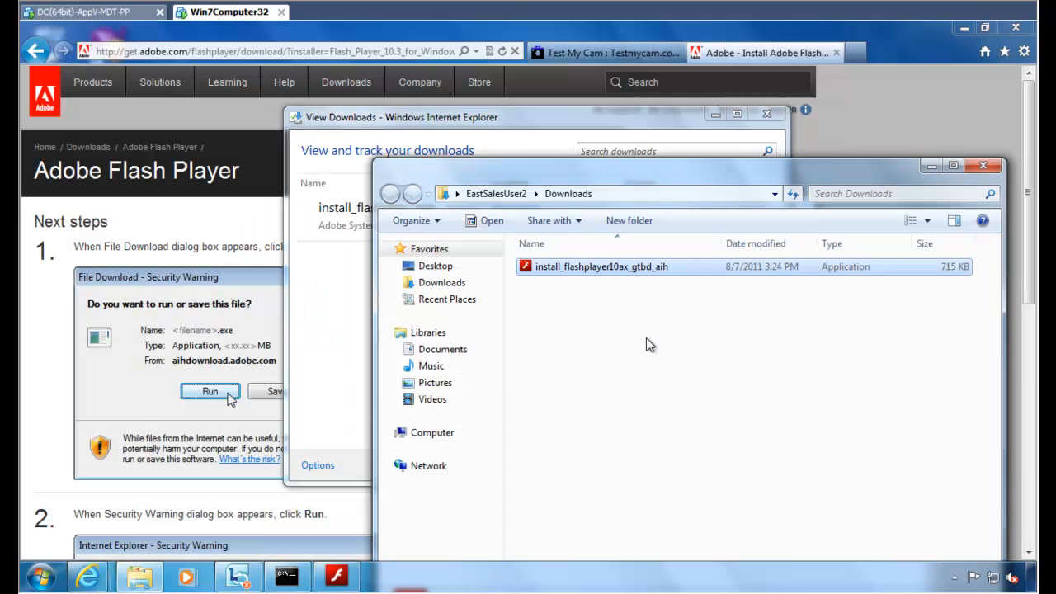
On the DC(64bit)-AppV-MDT-PP machine, import Privilege Guard policies under User Configuration of the Manage Flash Player GPO
{"action": "left_click", "coordinate": [117, 14]}
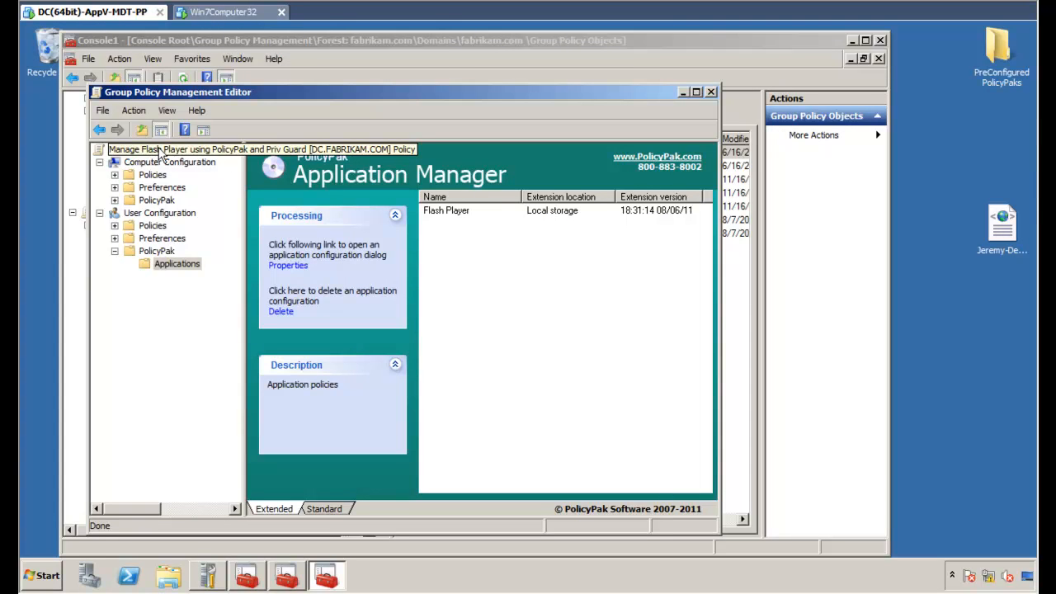
{"action": "left_click", "coordinate": [114, 225]}
{"action": "left_click", "coordinate": [185, 264]}
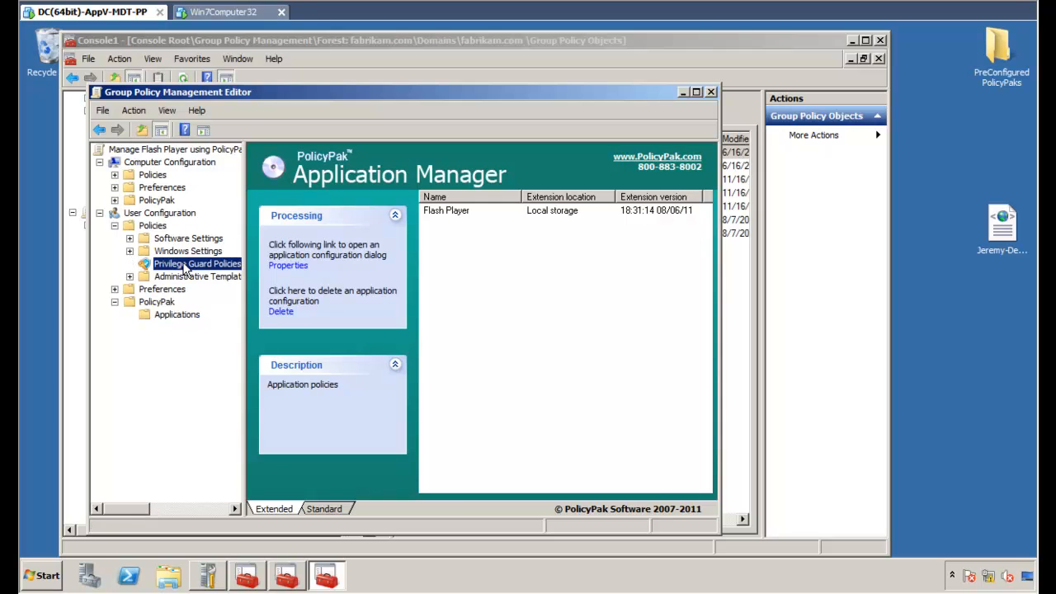
{"action": "right_click", "coordinate": [184, 265]}
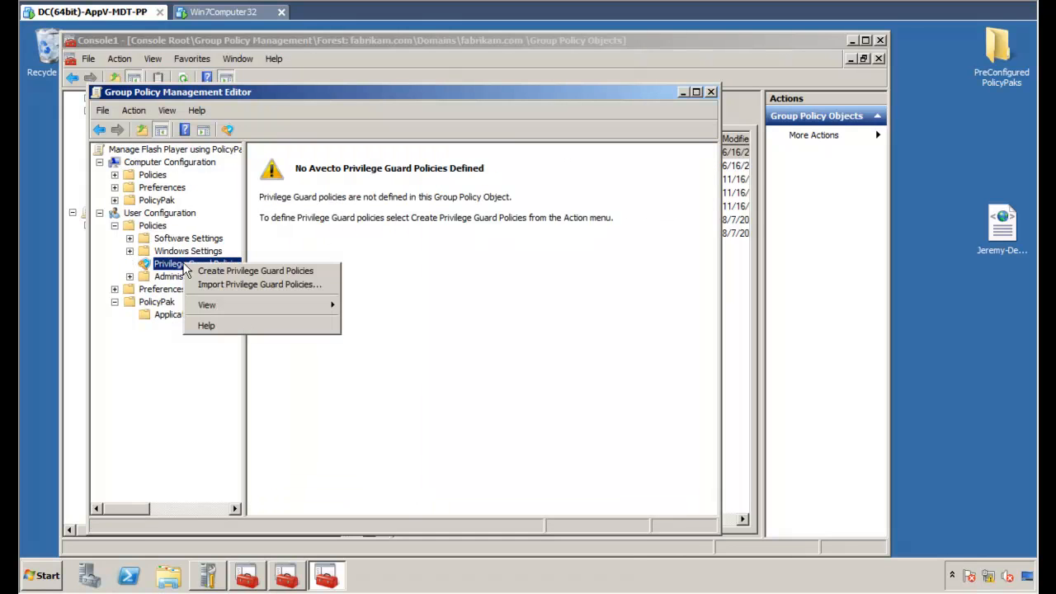
{"action": "left_click", "coordinate": [228, 285]}
{"action": "double_click", "coordinate": [577, 299]}
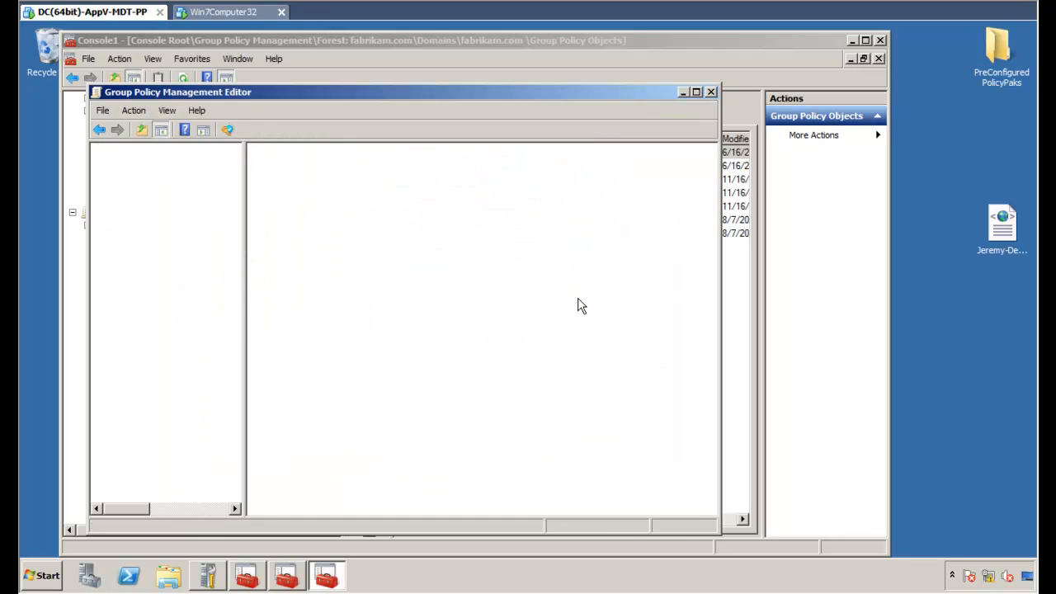
Delete the Allow Acrobat to Update and Allow Regional Options UAC policies, and open the Allow Flash to Update policy
{"action": "left_click", "coordinate": [144, 277]}
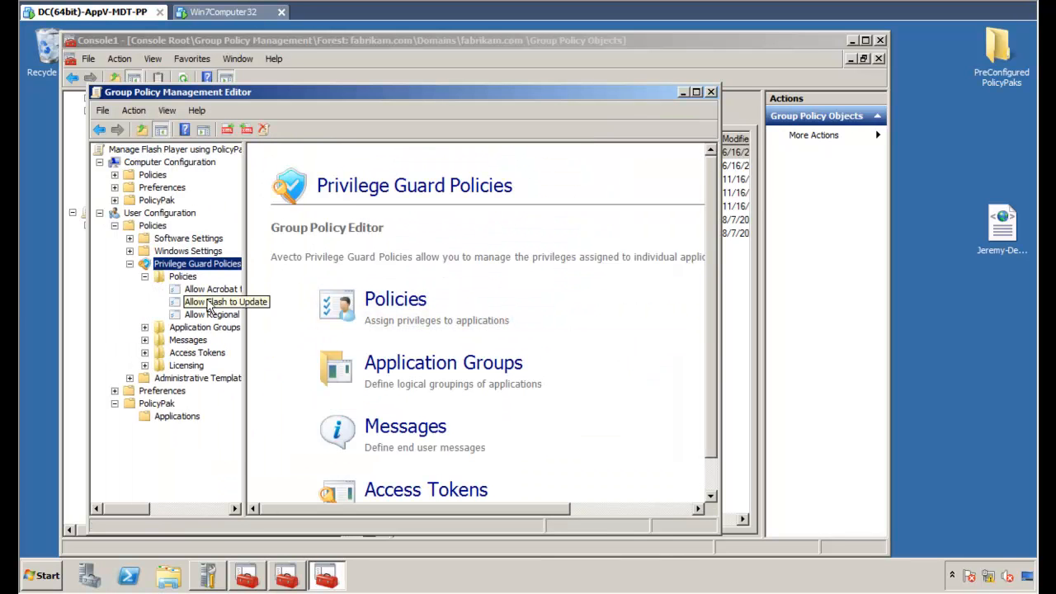
{"action": "left_click_drag", "start_coordinate": [245, 304], "coordinate": [297, 304]}
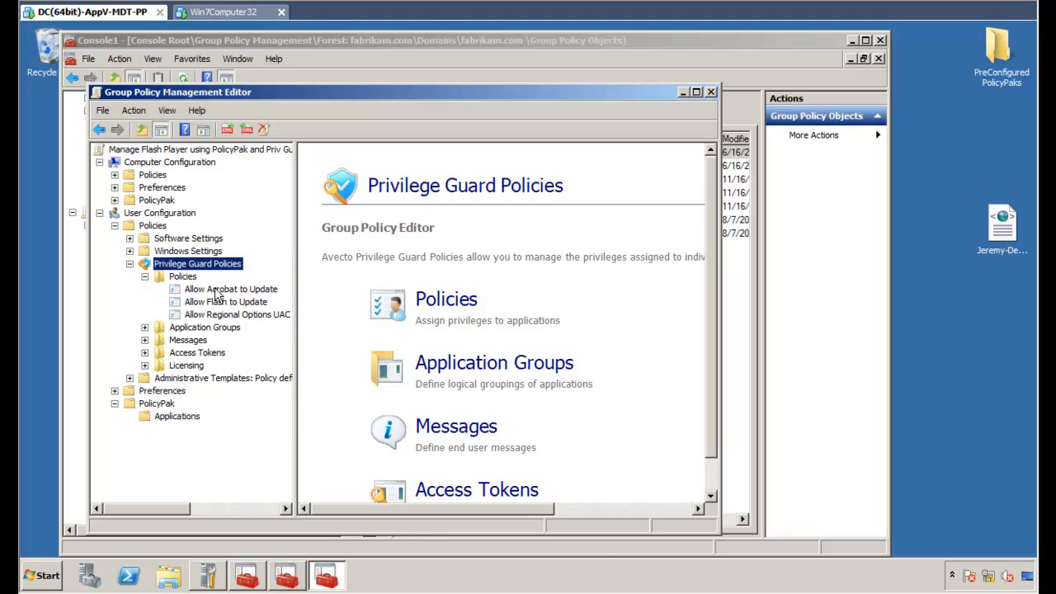
{"action": "right_click", "coordinate": [219, 292]}
{"action": "left_click", "coordinate": [258, 372]}
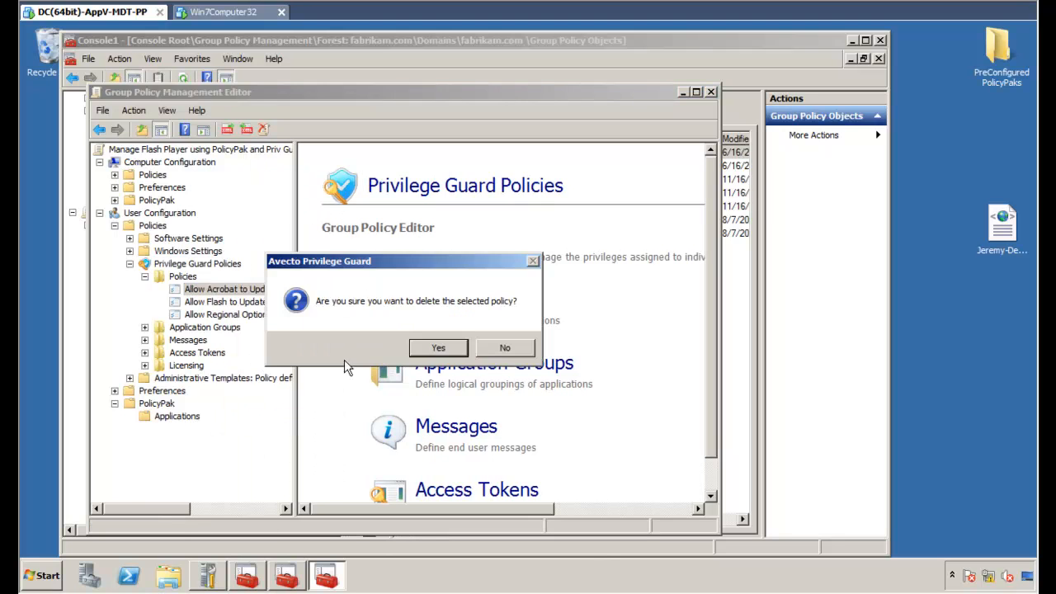
{"action": "left_click", "coordinate": [438, 347]}
{"action": "right_click", "coordinate": [246, 302]}
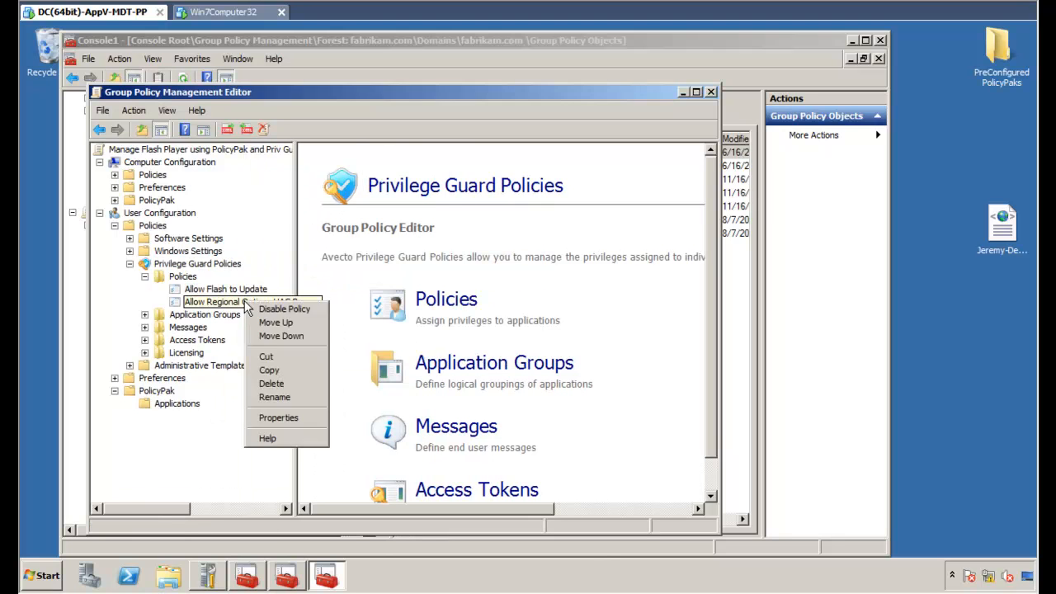
{"action": "left_click", "coordinate": [272, 384]}
{"action": "left_click", "coordinate": [438, 347]}
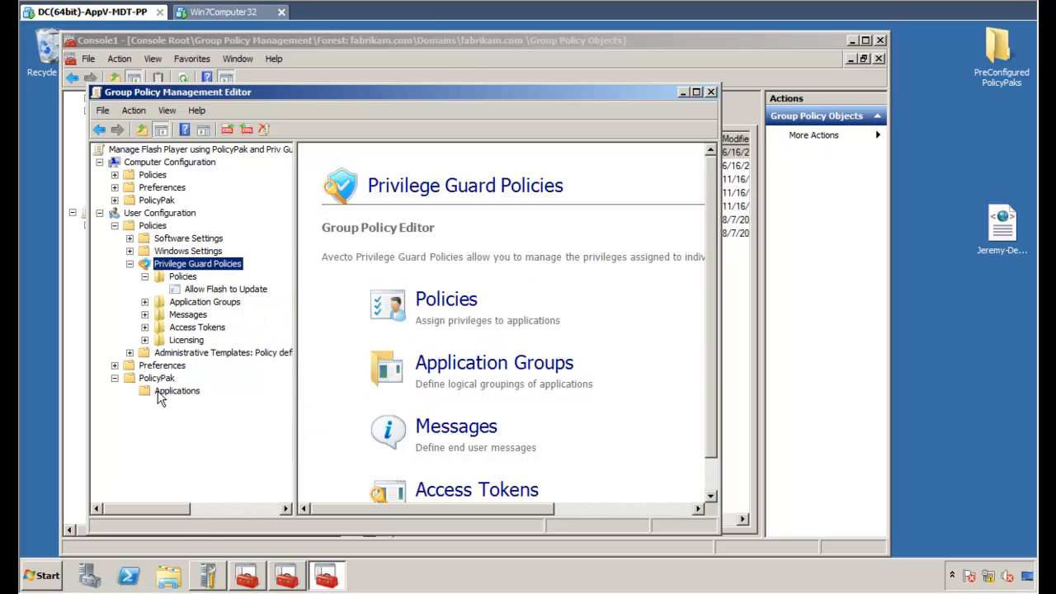
{"action": "left_click", "coordinate": [169, 393]}
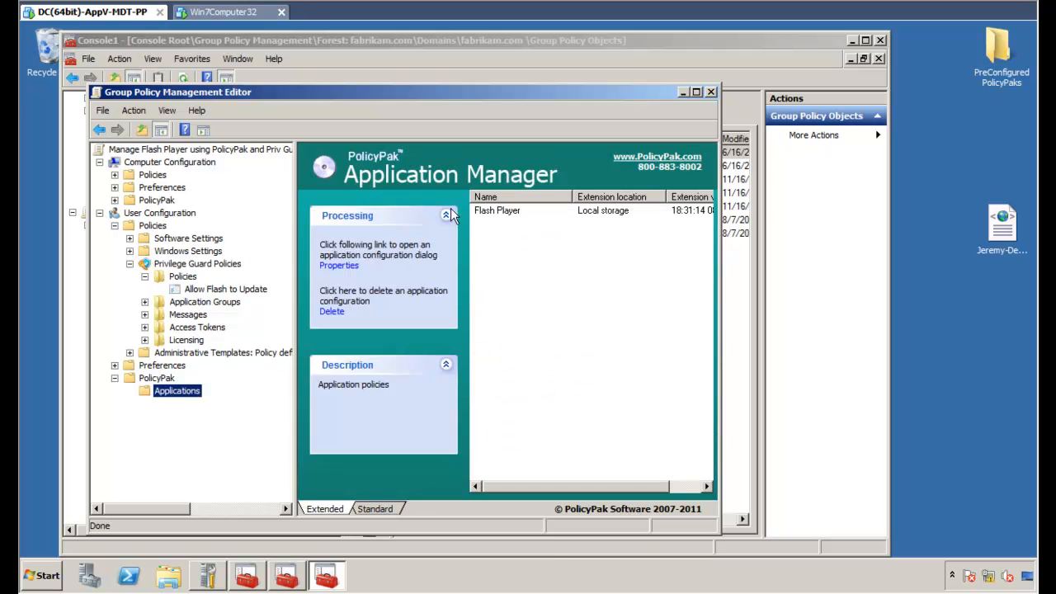
{"action": "left_click", "coordinate": [241, 292]}
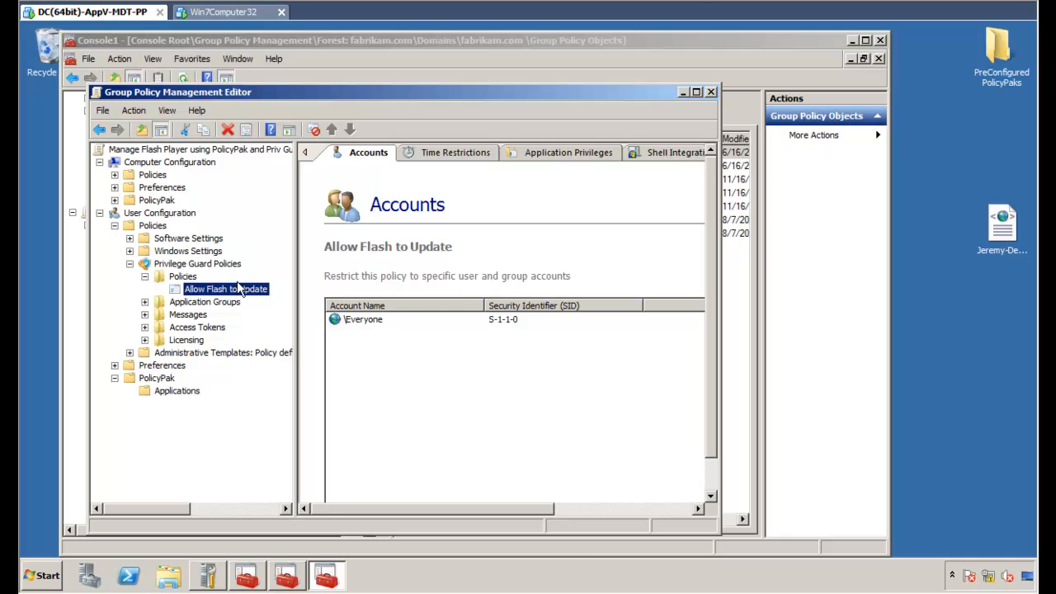
Switch to Win7Computer32 and refresh Group Policy by running gpupdate in the command prompt
{"action": "left_click", "coordinate": [241, 12]}
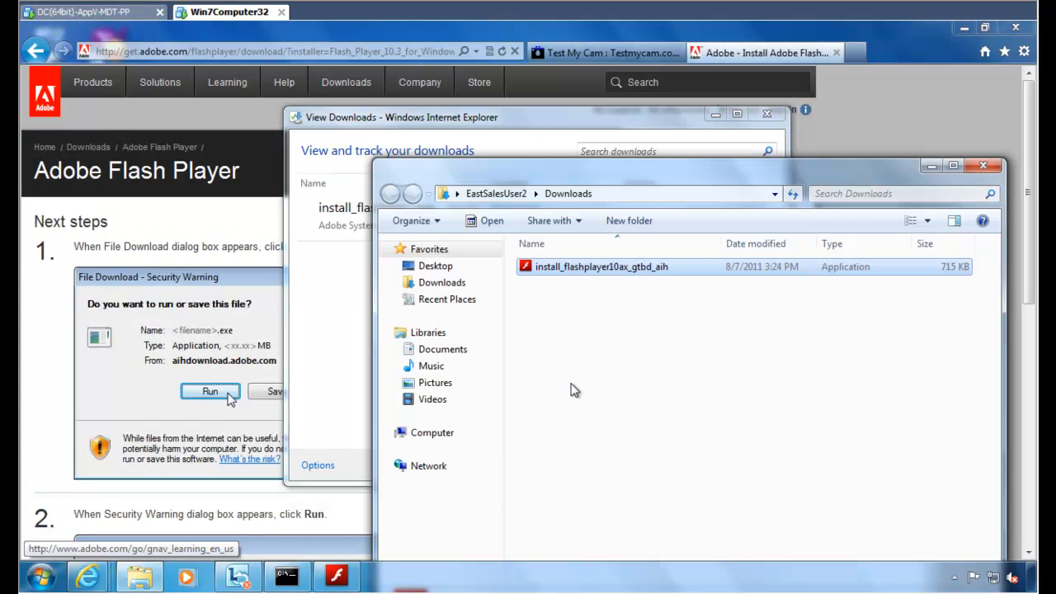
{"action": "left_click", "coordinate": [287, 576]}
{"action": "key", "text": "Up"}
{"action": "key", "text": "Return"}
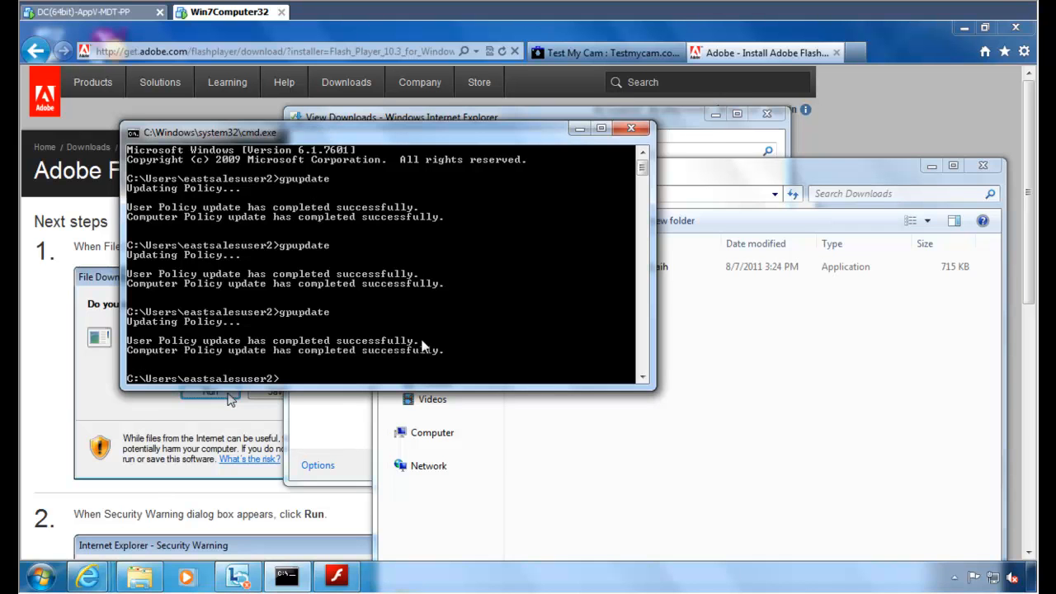
Run install_flashplayer10ax_gtbd_aih from Downloads to install Flash Player 10.3, and stop any further application installs
{"action": "left_click", "coordinate": [675, 457]}
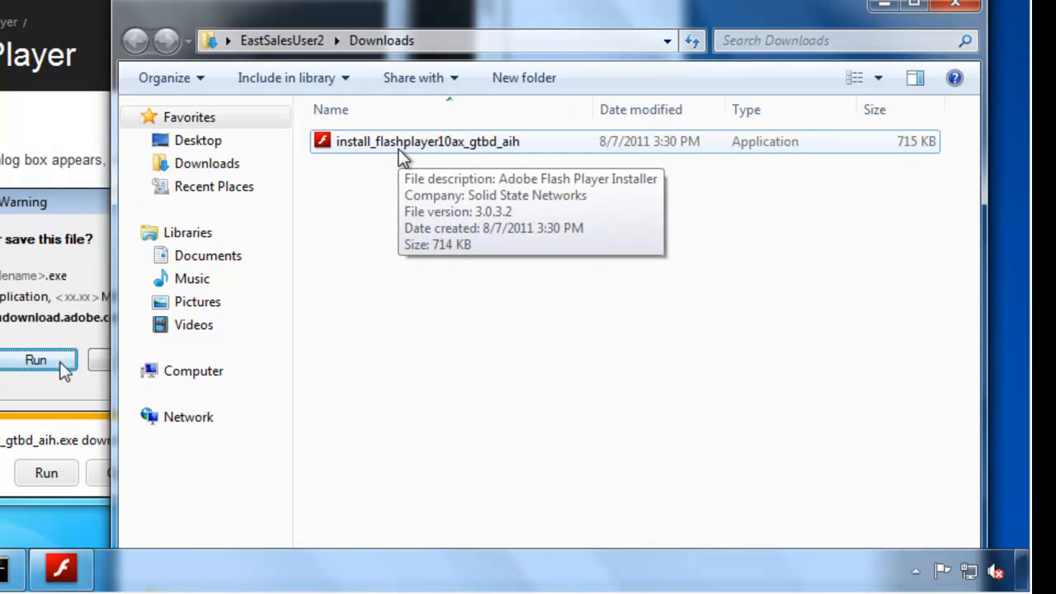
{"action": "double_click", "coordinate": [399, 149]}
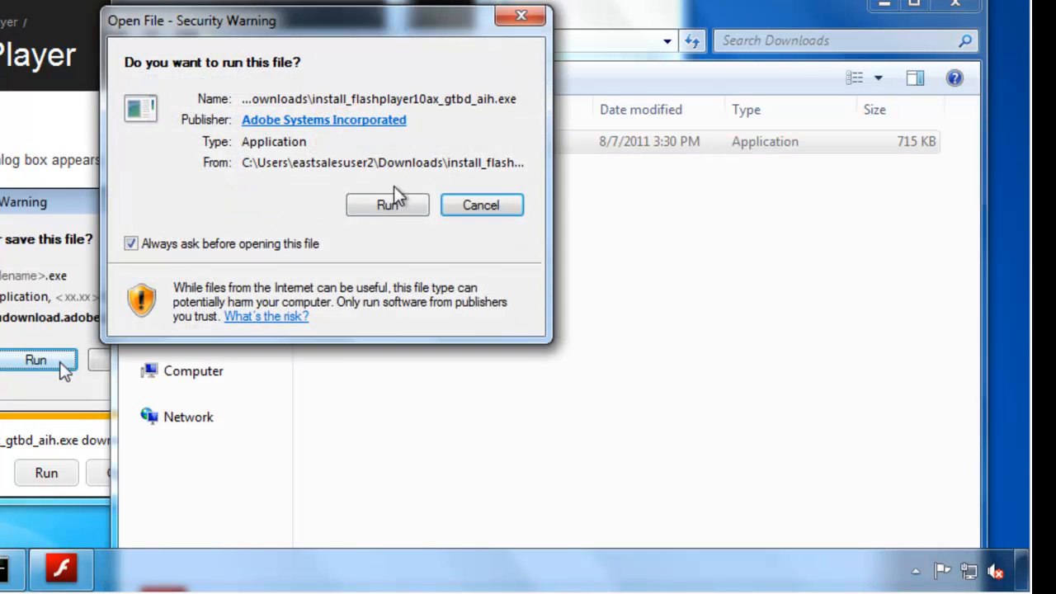
{"action": "left_click", "coordinate": [400, 207]}
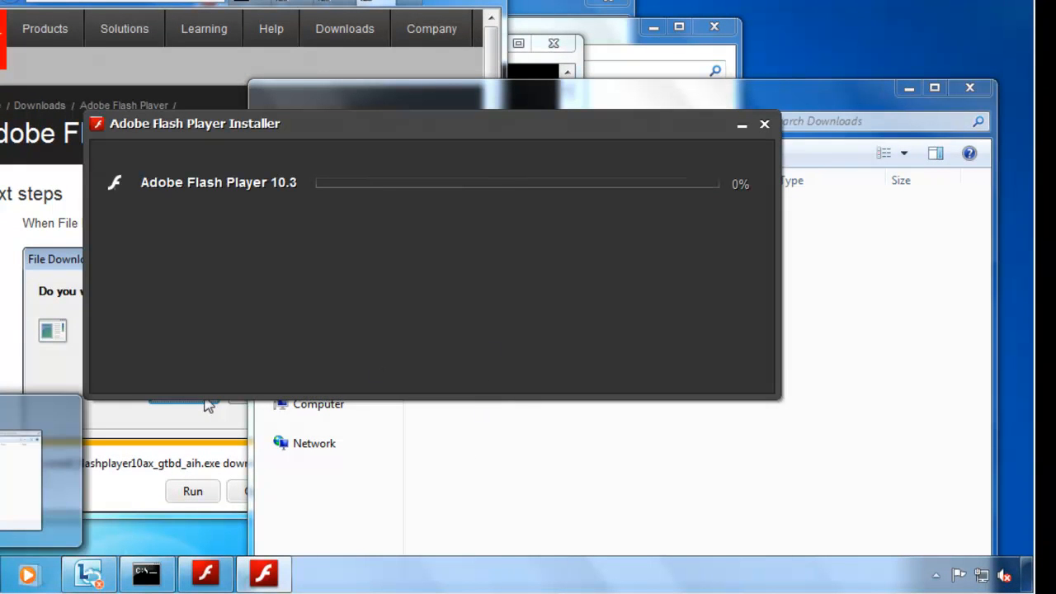
{"action": "left_click", "coordinate": [765, 125]}
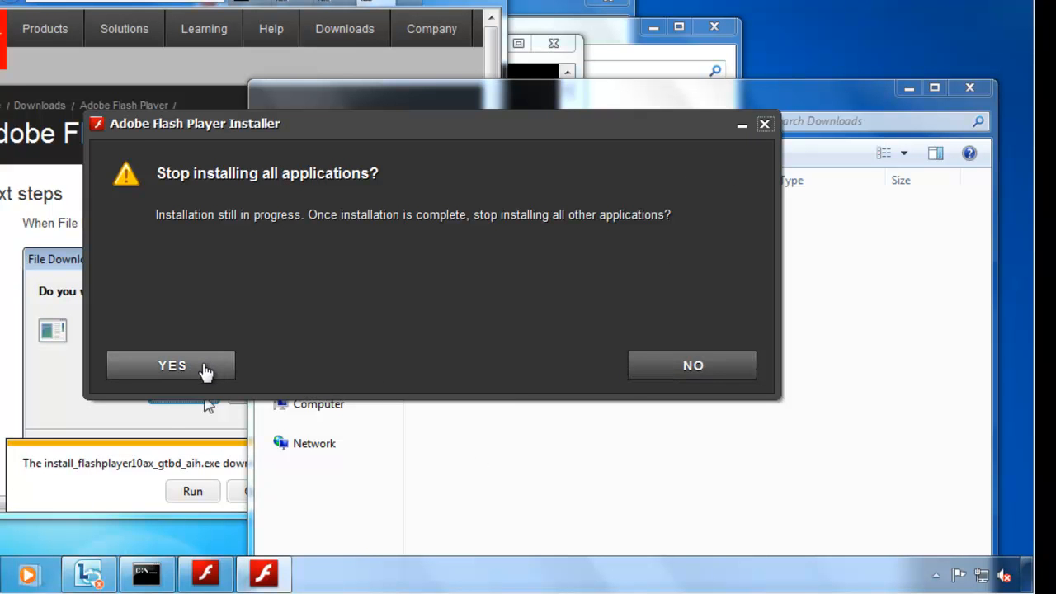
{"action": "left_click", "coordinate": [205, 371]}
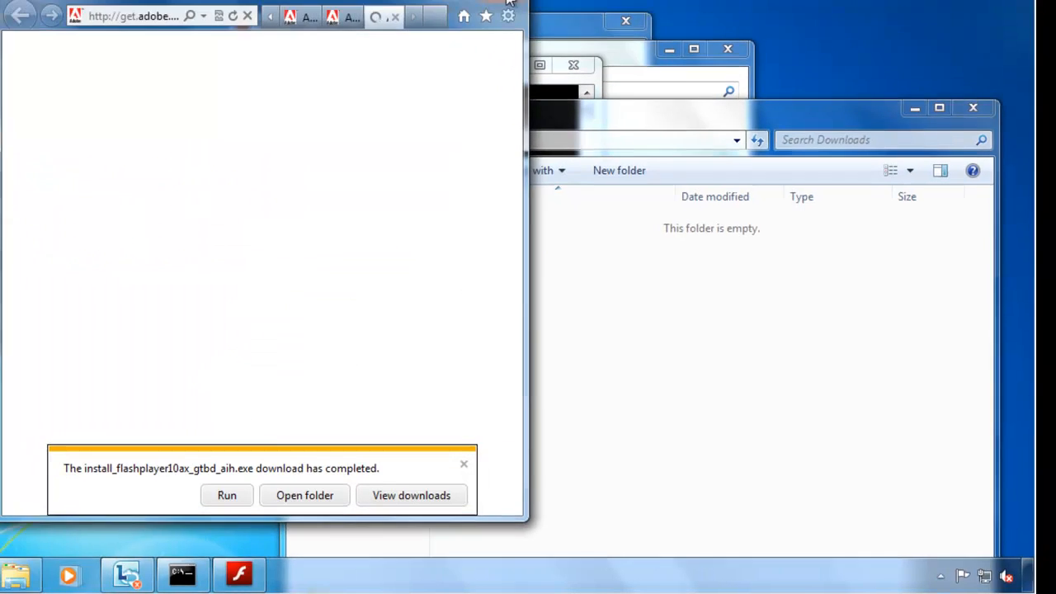
Close all Internet Explorer tabs and the command prompt window
{"action": "left_click", "coordinate": [564, 57]}
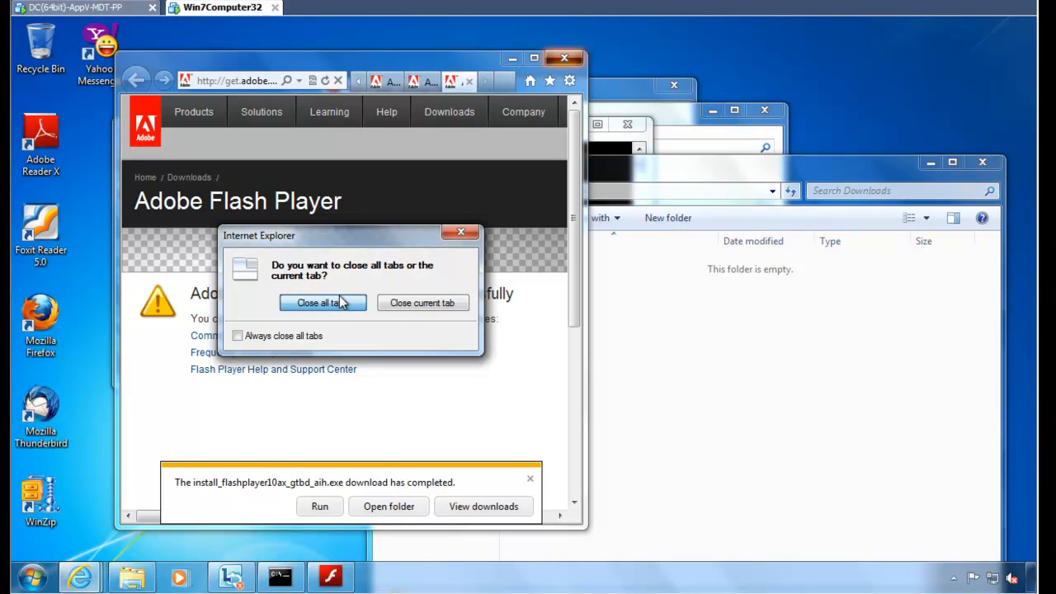
{"action": "left_click", "coordinate": [360, 309]}
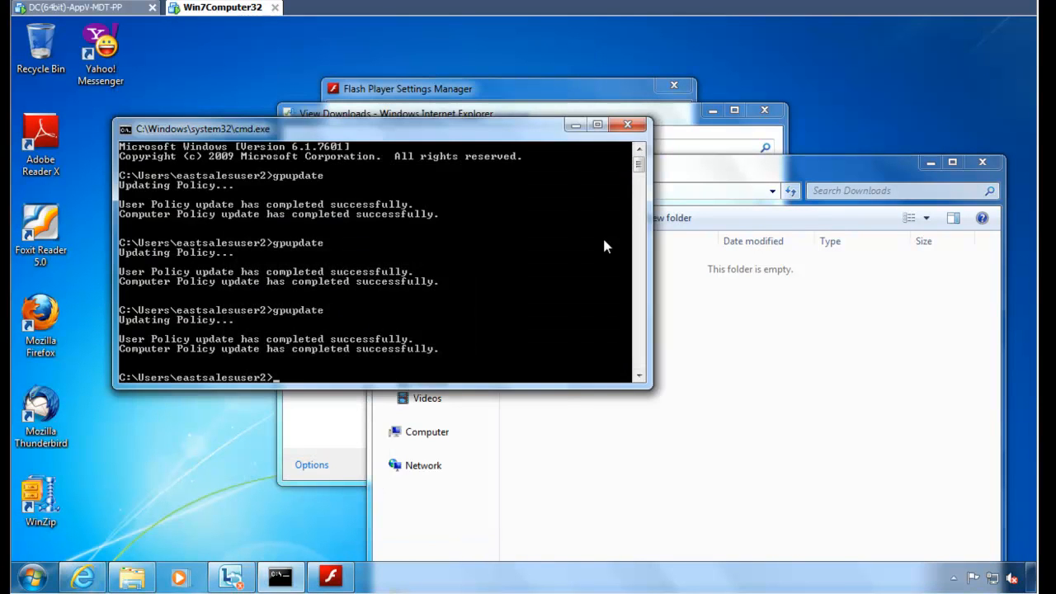
{"action": "left_click", "coordinate": [627, 125]}
Review the Advanced, Playback, Camera and Mic, and Storage settings in the Flash Player Settings Manager
{"action": "left_click", "coordinate": [551, 93]}
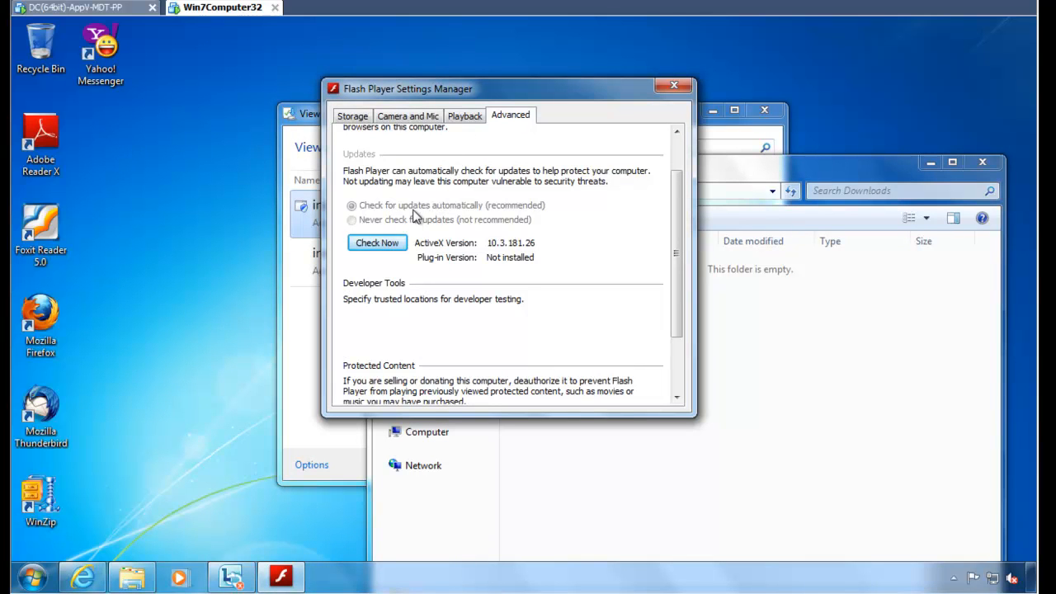
{"action": "left_click", "coordinate": [463, 117]}
{"action": "left_click", "coordinate": [409, 118]}
{"action": "left_click", "coordinate": [353, 118]}
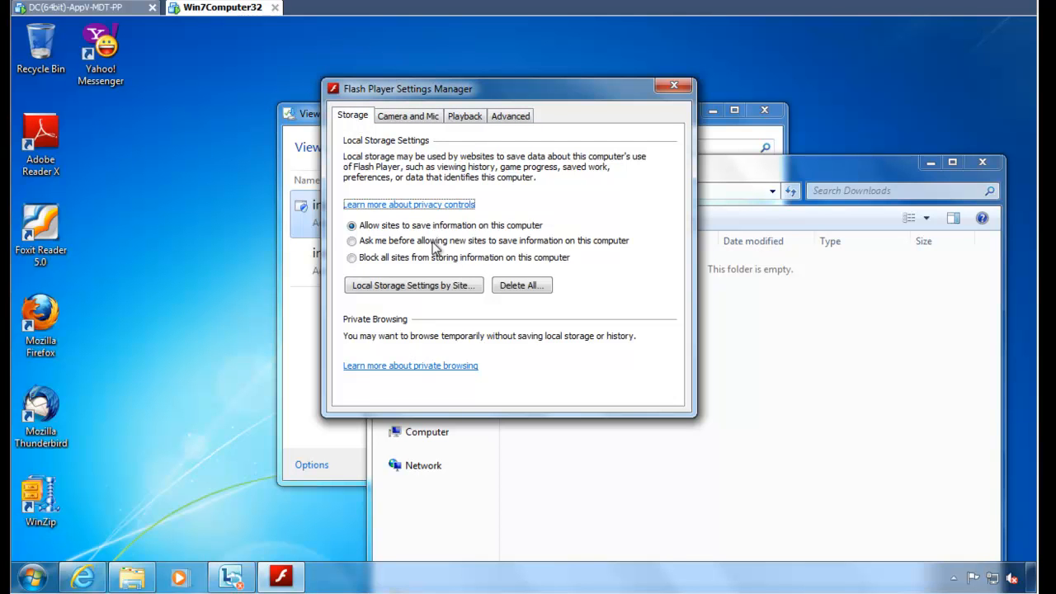
Close the Flash Player Settings Manager, the Downloads folder and the browser's downloads list
{"action": "left_click", "coordinate": [674, 85]}
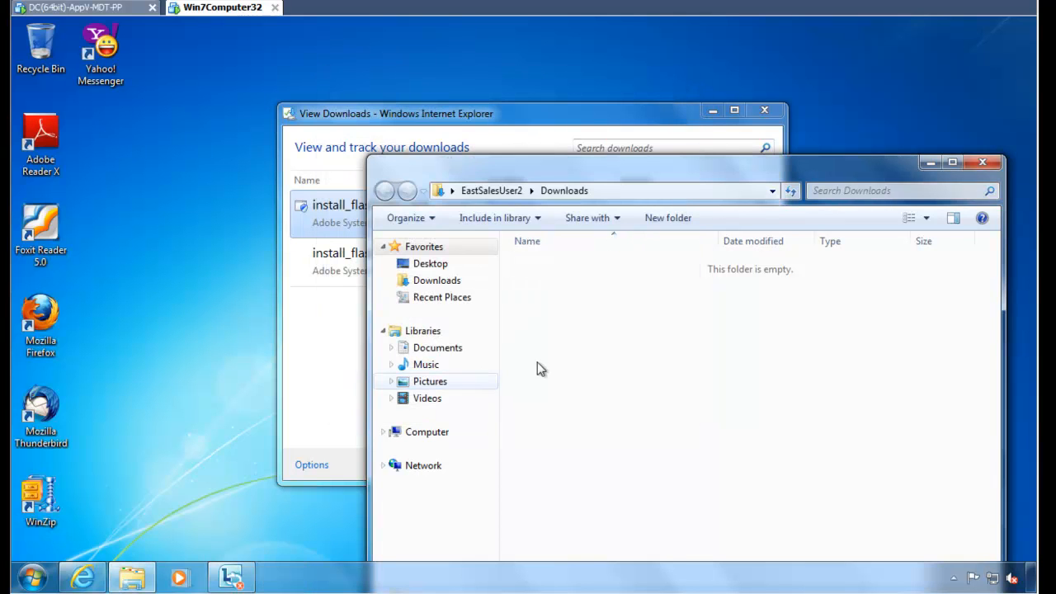
{"action": "left_click", "coordinate": [983, 162]}
{"action": "left_click", "coordinate": [764, 111]}
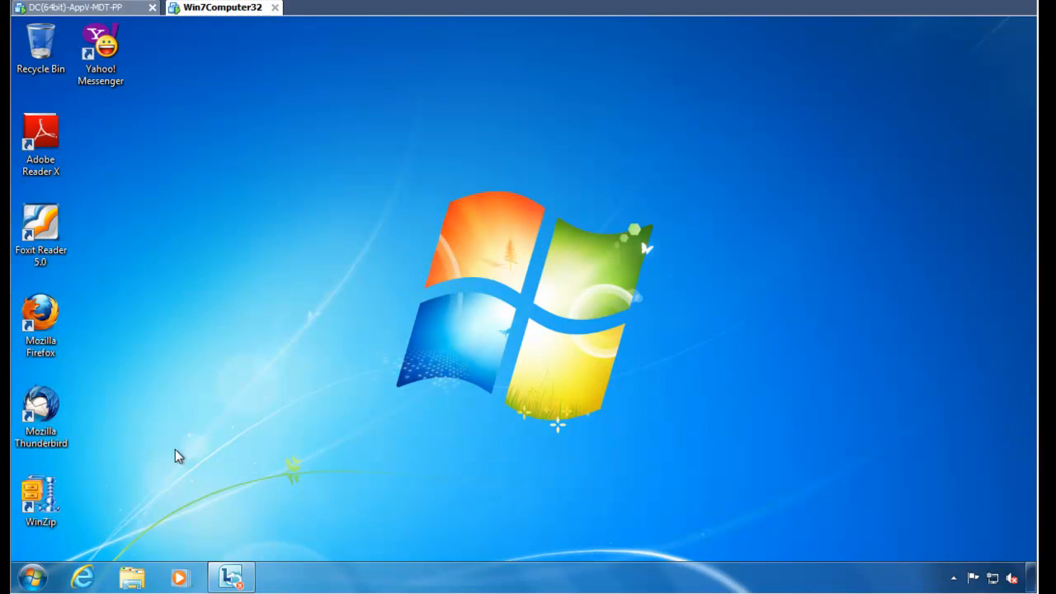
Open Region and Language on the Windows 7 computer and view the available choices for the first day of week
{"action": "left_click", "coordinate": [33, 581]}
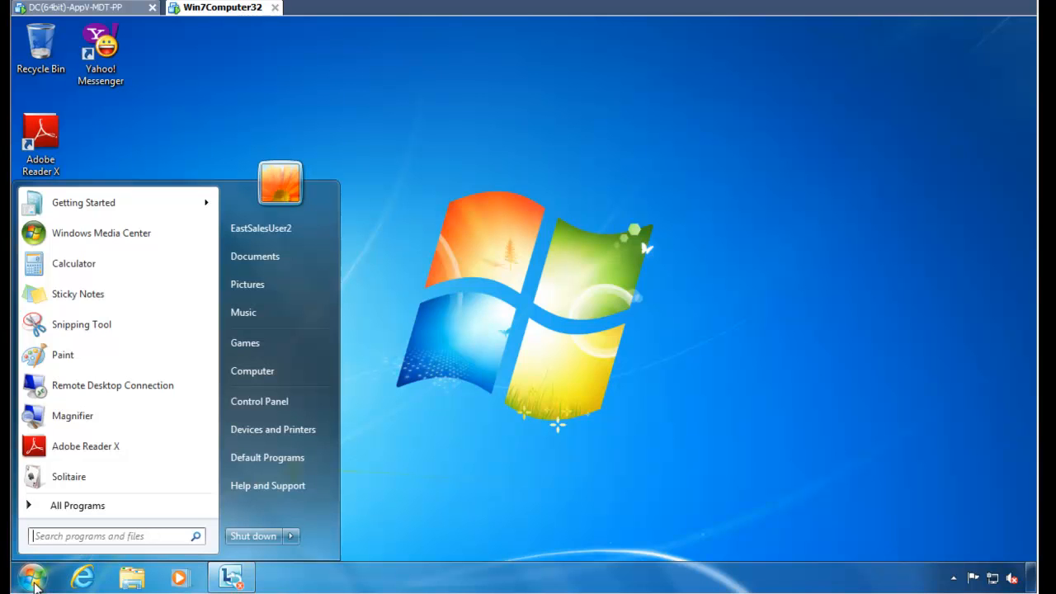
{"action": "type", "text": "regio"}
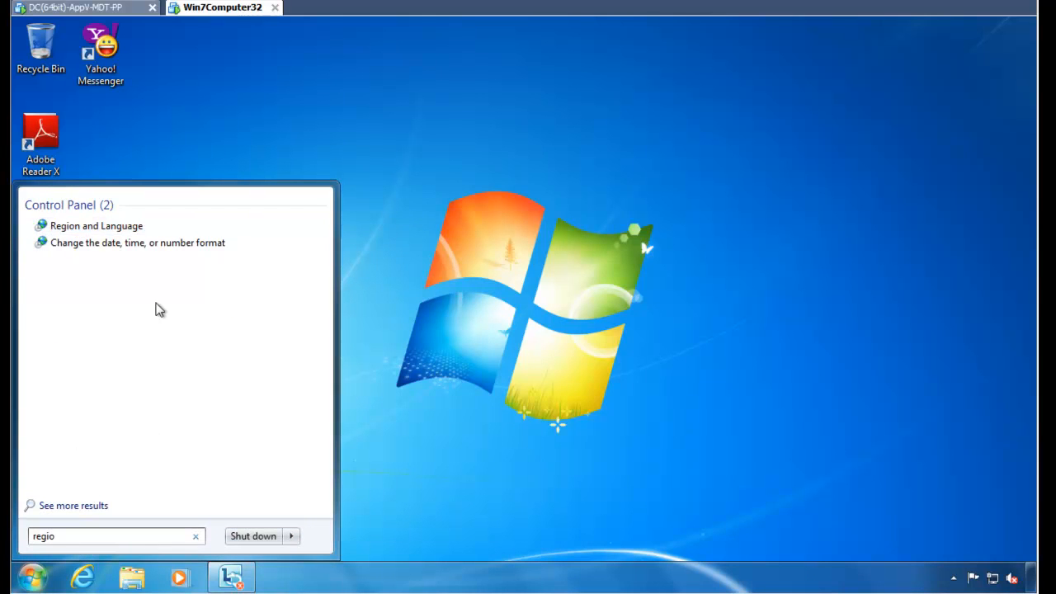
{"action": "left_click", "coordinate": [128, 227]}
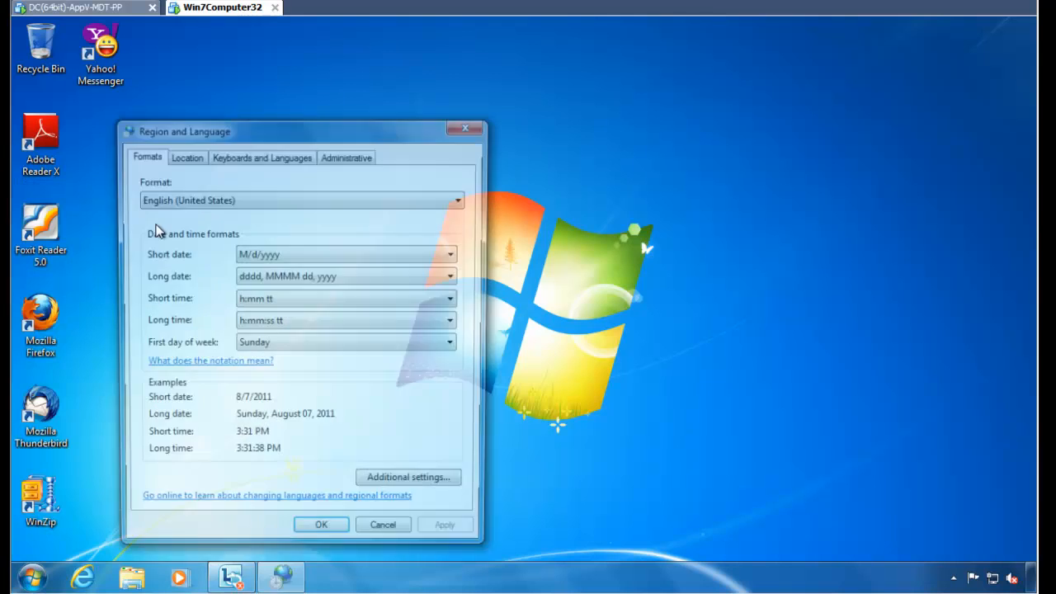
{"action": "left_click_drag", "start_coordinate": [376, 132], "coordinate": [452, 80]}
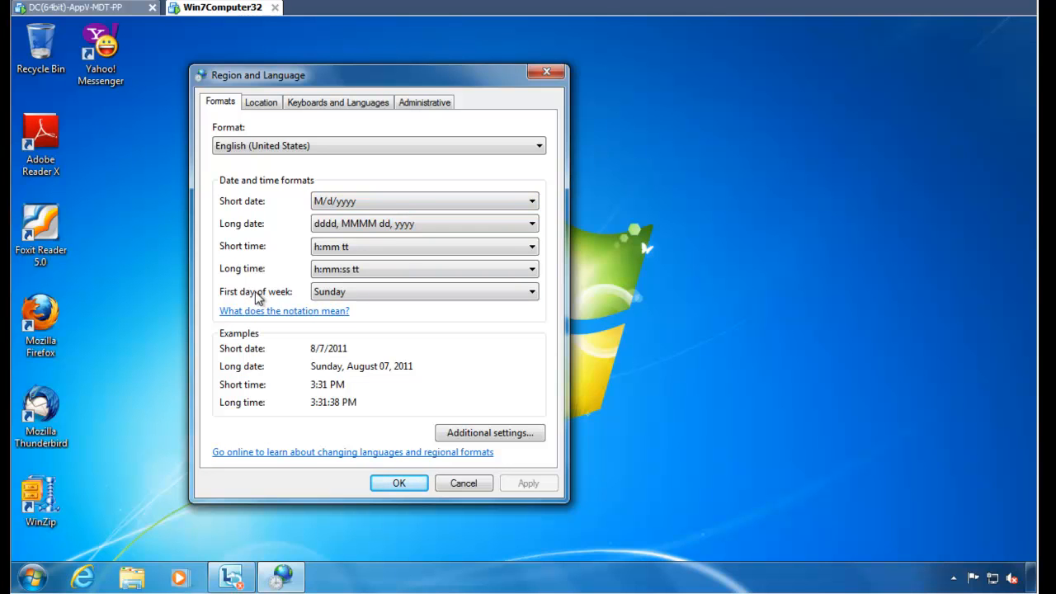
{"action": "left_click", "coordinate": [420, 294]}
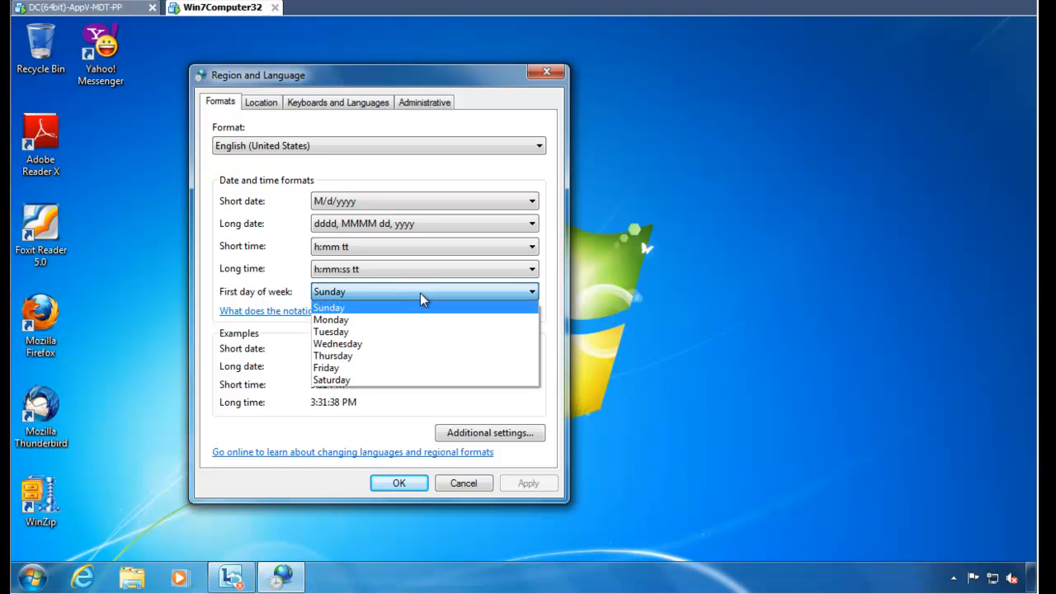
{"action": "left_click", "coordinate": [420, 293]}
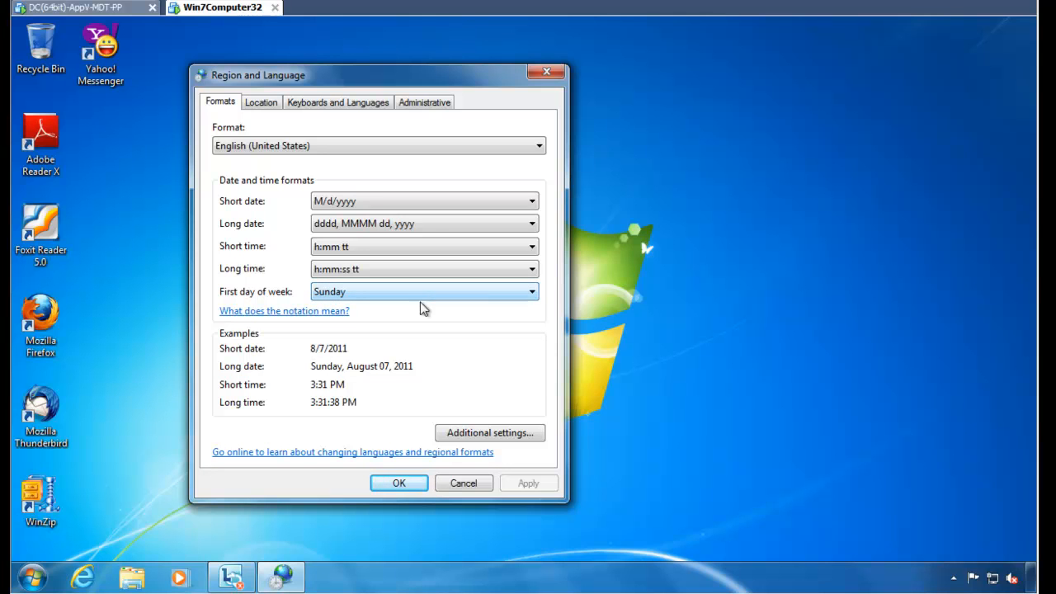
Review the Currency, Time, Date and Numbers format customizations, leaving them unchanged
{"action": "left_click", "coordinate": [471, 436]}
{"action": "left_click", "coordinate": [295, 132]}
{"action": "left_click", "coordinate": [334, 132]}
{"action": "left_click", "coordinate": [364, 134]}
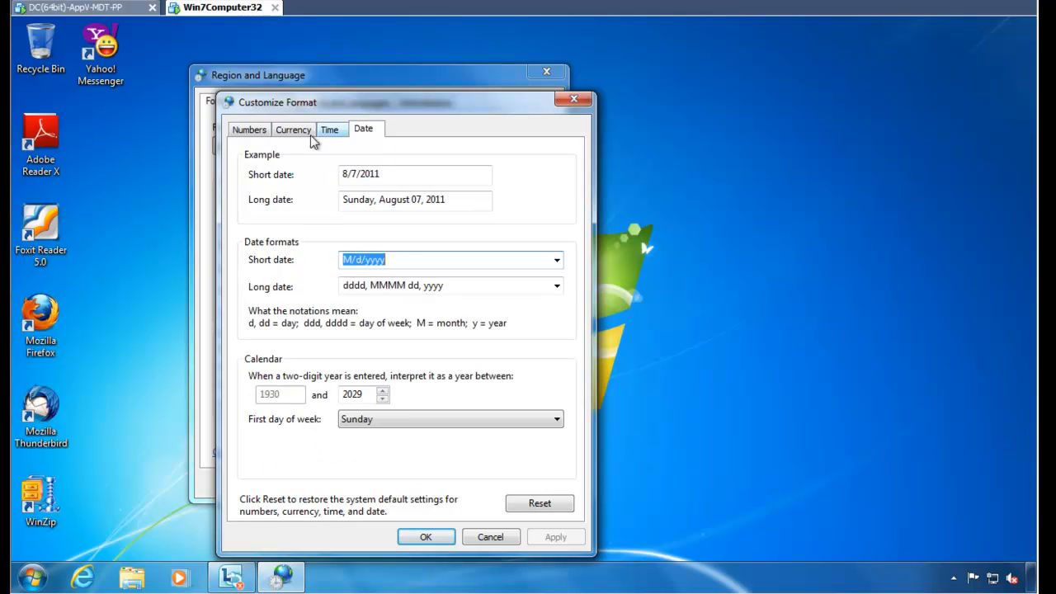
{"action": "left_click", "coordinate": [260, 133]}
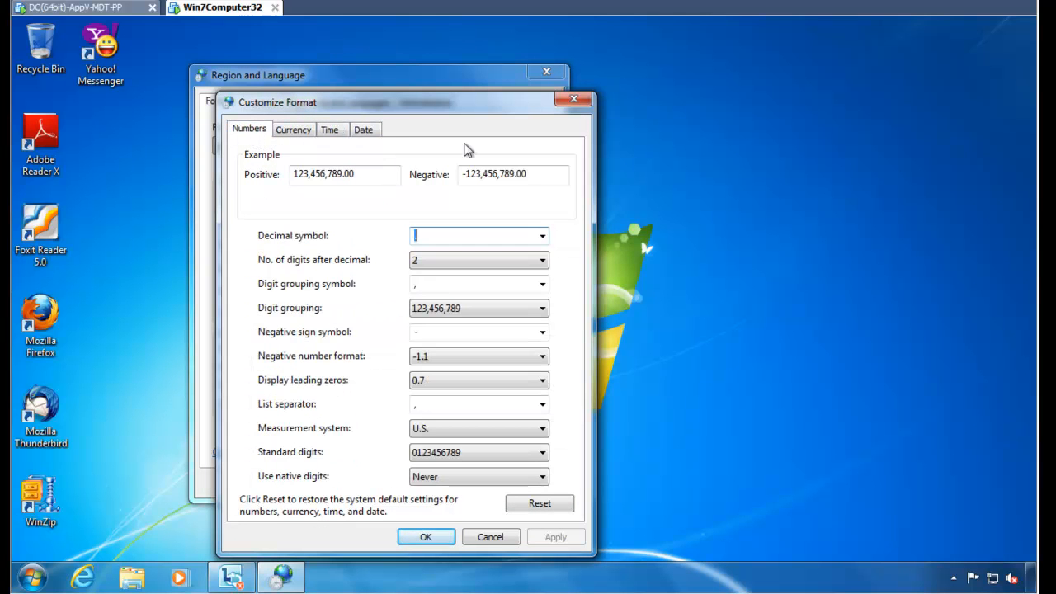
{"action": "left_click", "coordinate": [578, 102]}
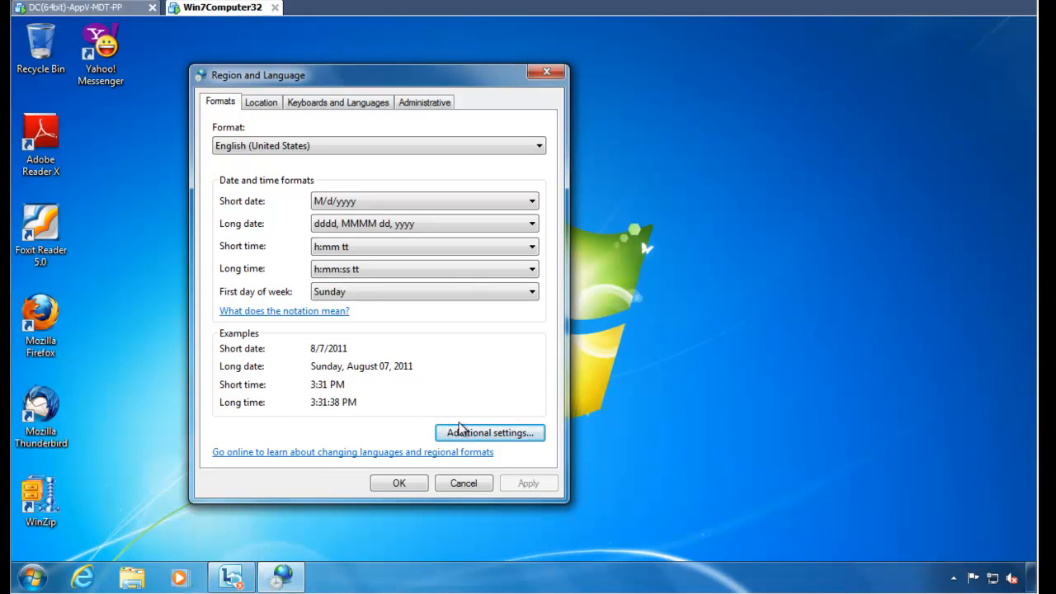
Review the Keyboards and Languages and Administrative settings in Region and Language
{"action": "left_click", "coordinate": [353, 105]}
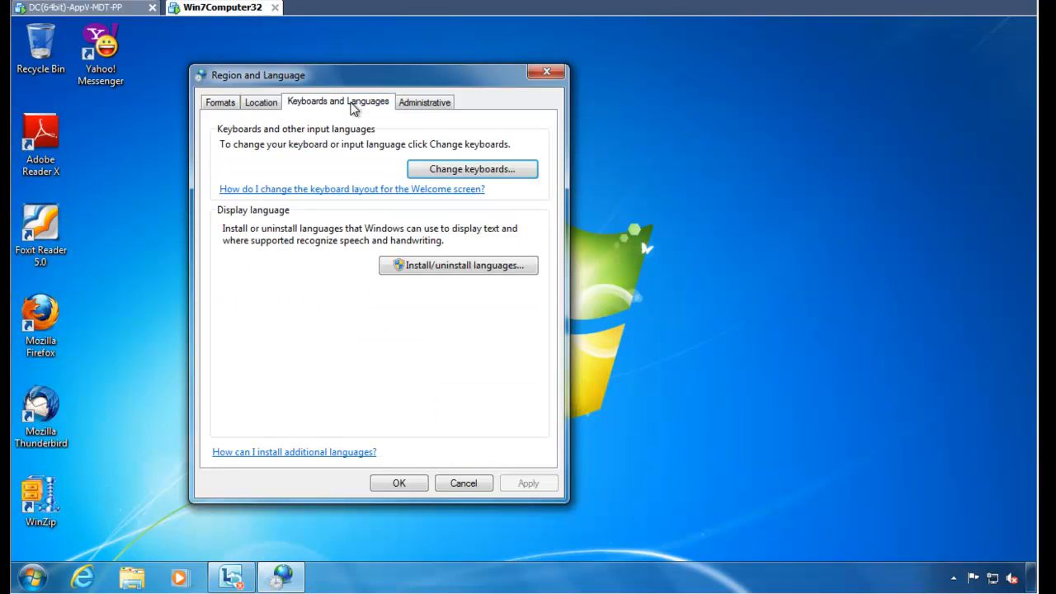
{"action": "left_click", "coordinate": [426, 105]}
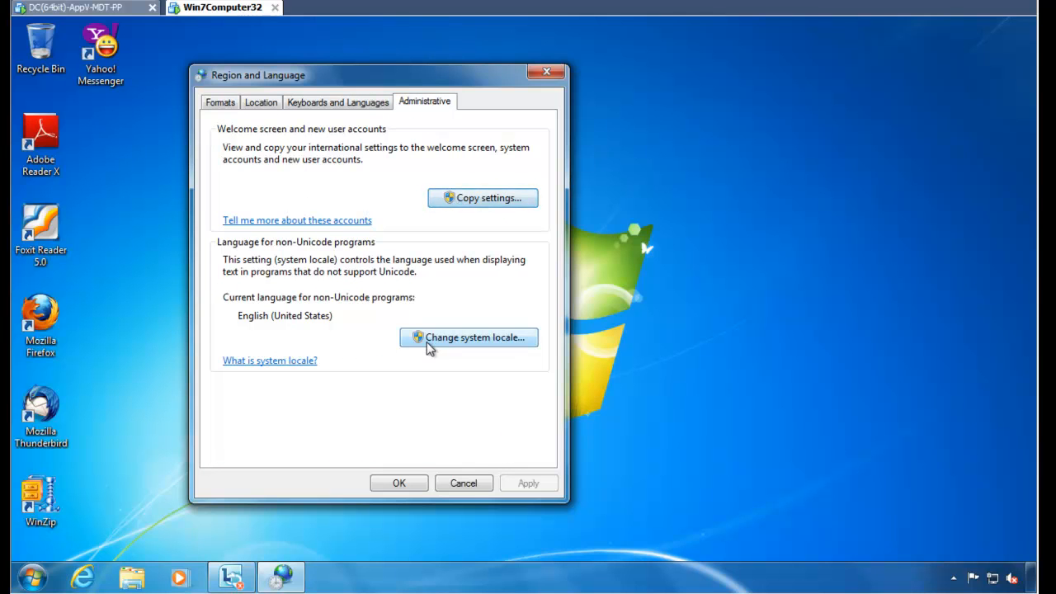
{"action": "left_click", "coordinate": [373, 107]}
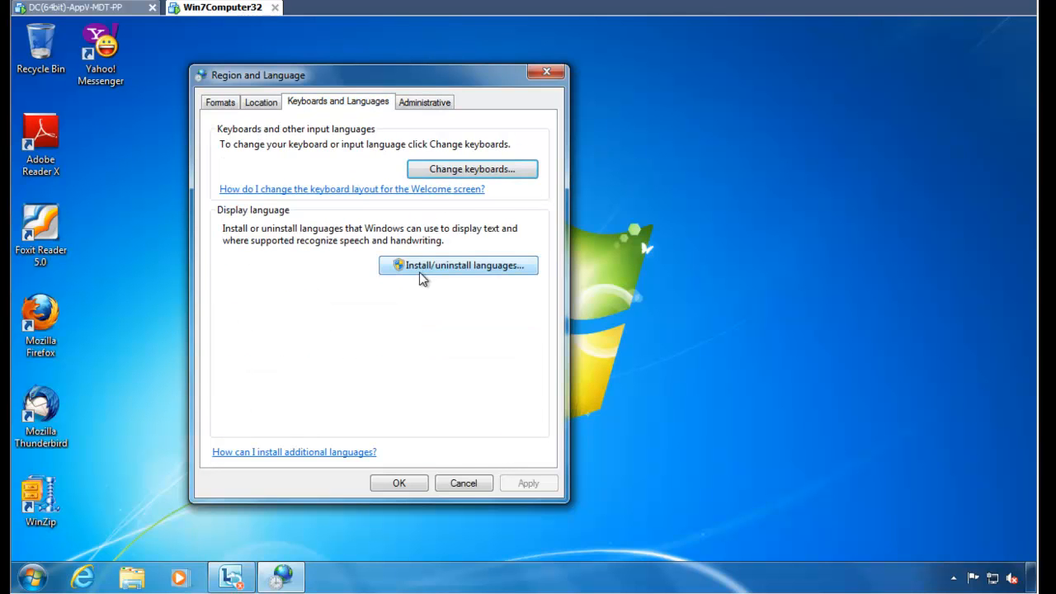
{"action": "left_click", "coordinate": [410, 103]}
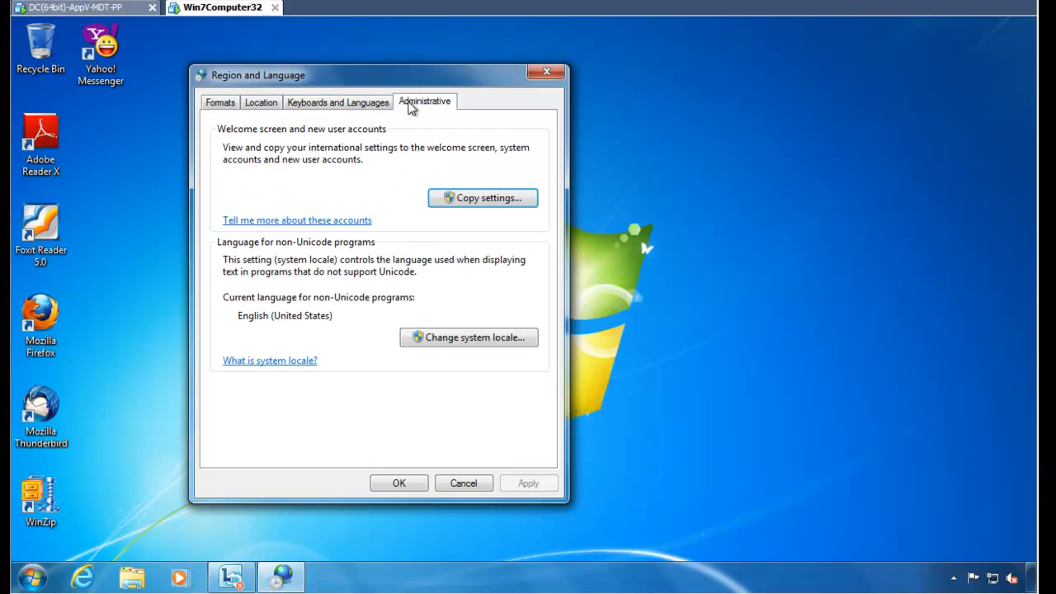
Try to copy the international settings as a standard user, dismiss the elevation request, and close Region and Language
{"action": "left_click", "coordinate": [520, 203]}
{"action": "left_click_drag", "start_coordinate": [456, 141], "coordinate": [545, 156]}
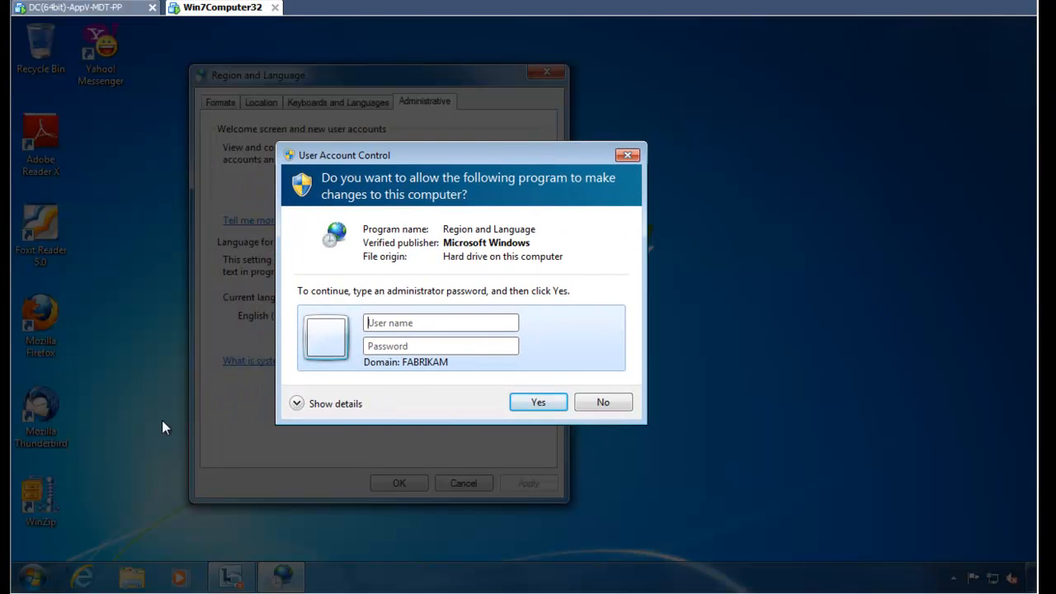
{"action": "left_click", "coordinate": [49, 576]}
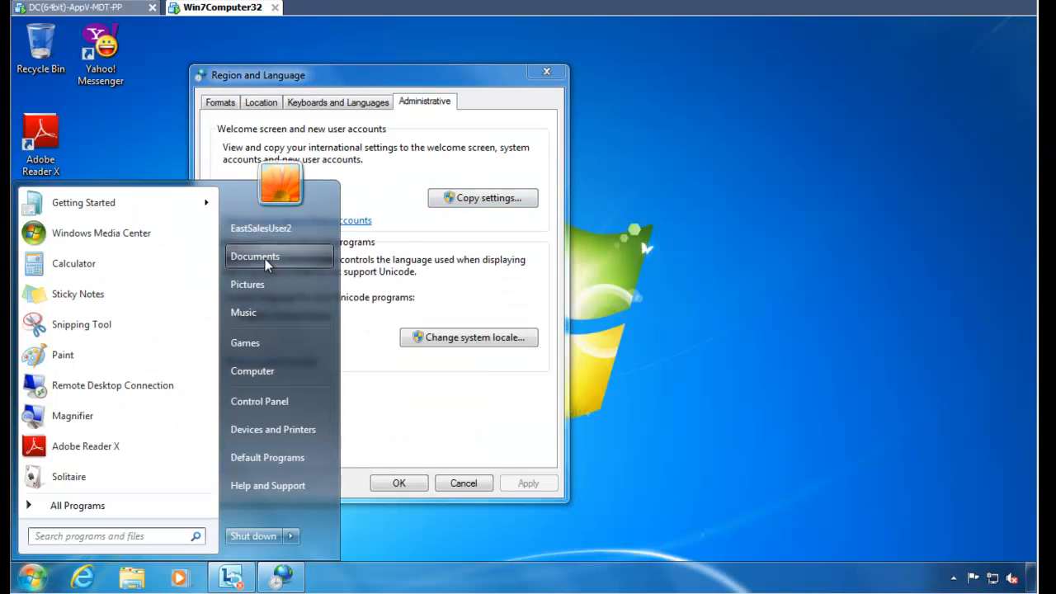
{"action": "left_click", "coordinate": [435, 151]}
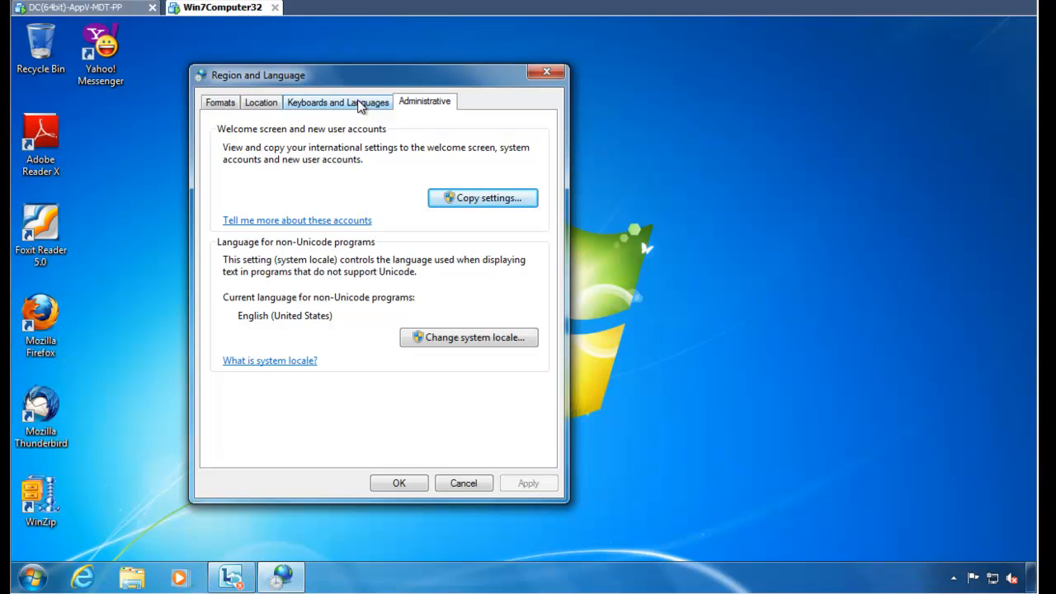
{"action": "left_click", "coordinate": [542, 69]}
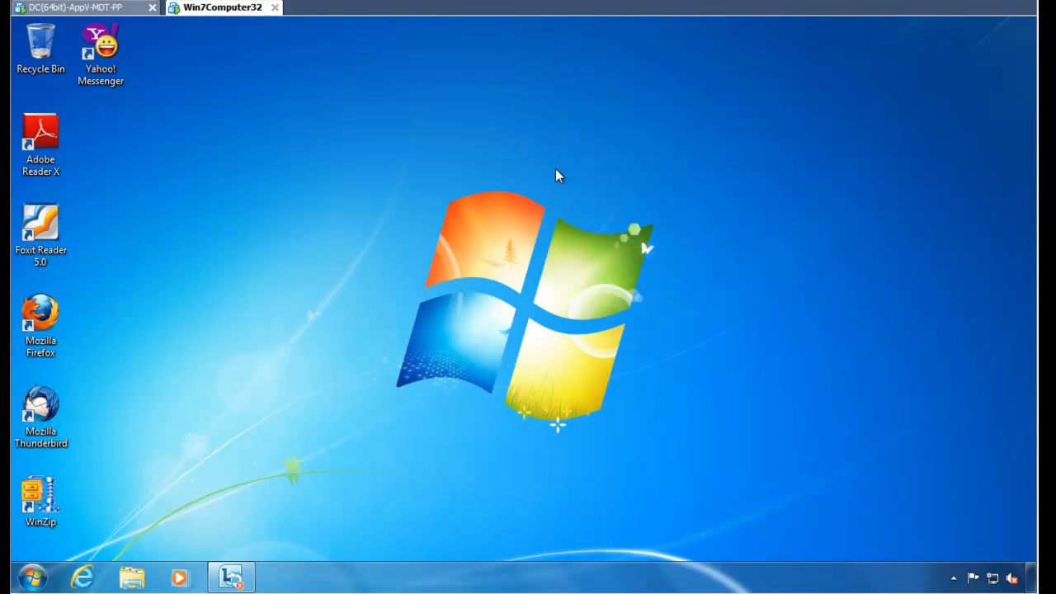
On the domain controller, close the Flash Player policy editor and create a GPO named "Manage Regional Settings with PolicyPak and Priv Guard" linked to East Sales Users
{"action": "left_click", "coordinate": [95, 10]}
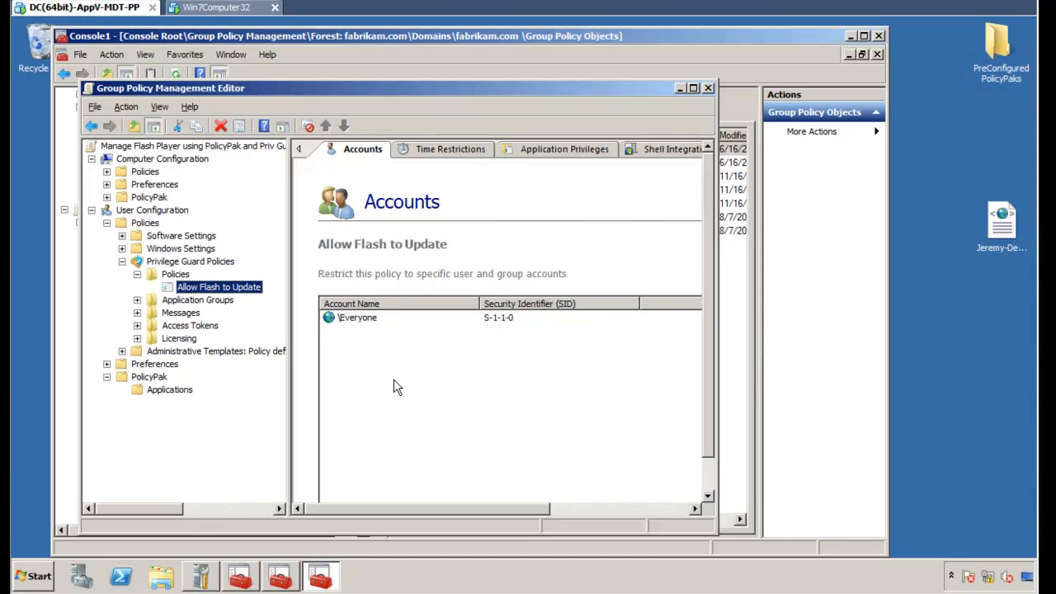
{"action": "key", "text": "alt+F4"}
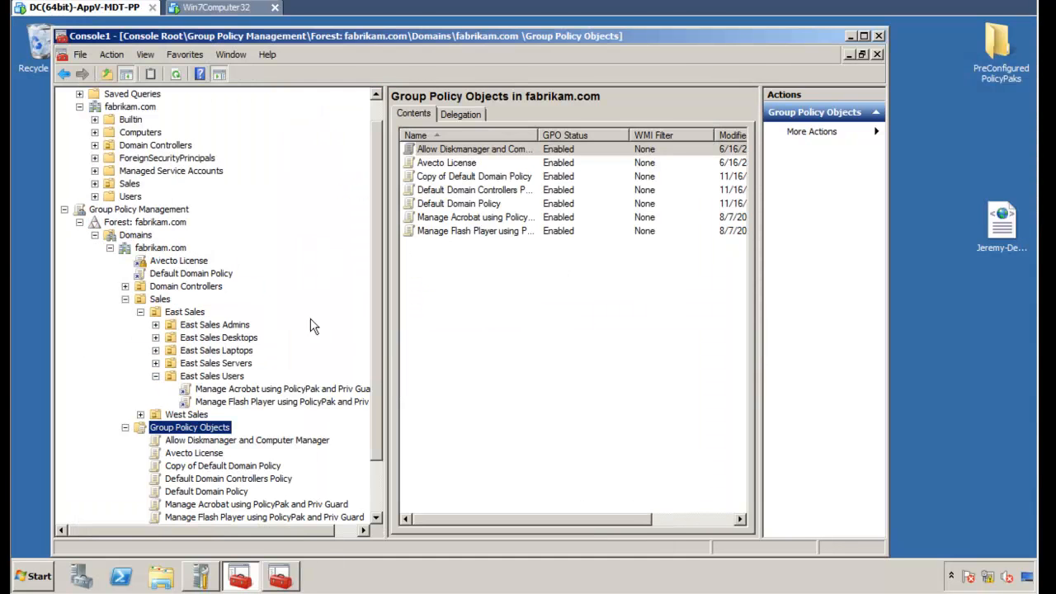
{"action": "right_click", "coordinate": [222, 379]}
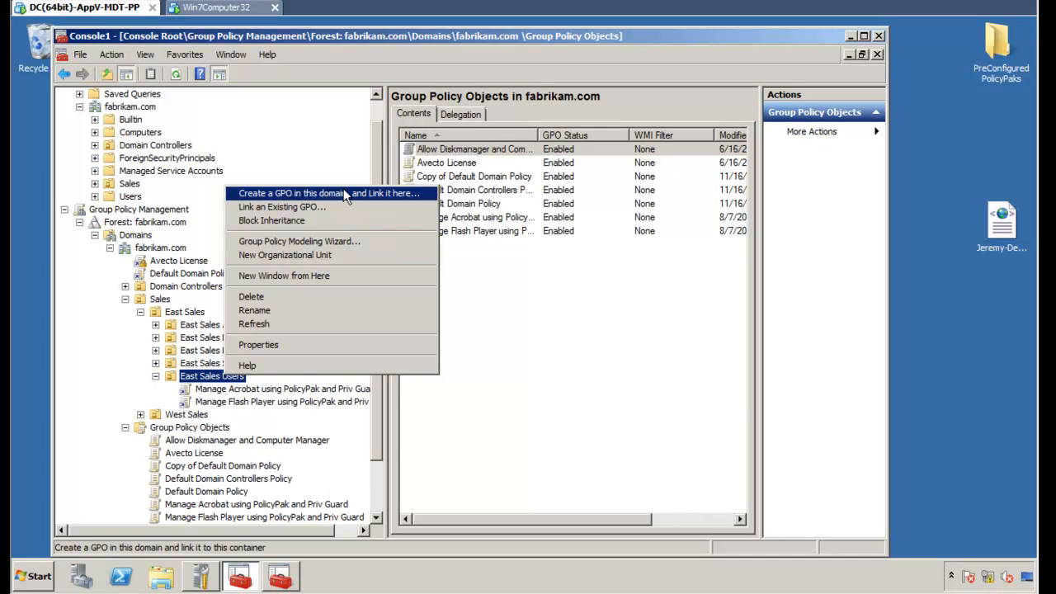
{"action": "left_click", "coordinate": [345, 195]}
{"action": "type", "text": "Manage REgio"}
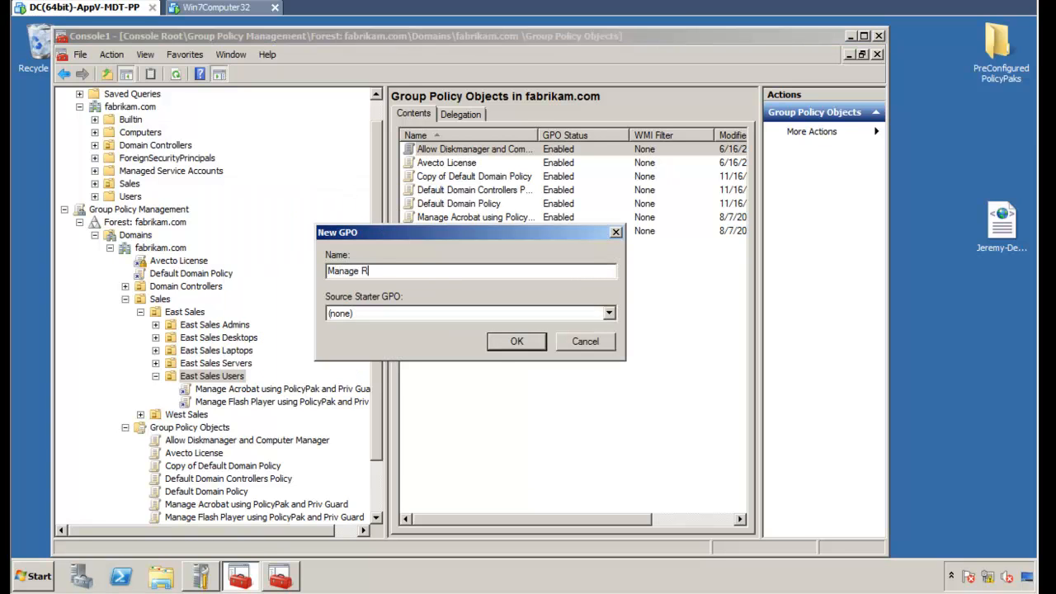
{"action": "key", "text": "BackSpace"}
{"action": "type", "text": "egional Settings with PolicyPak and Priv Guard"}
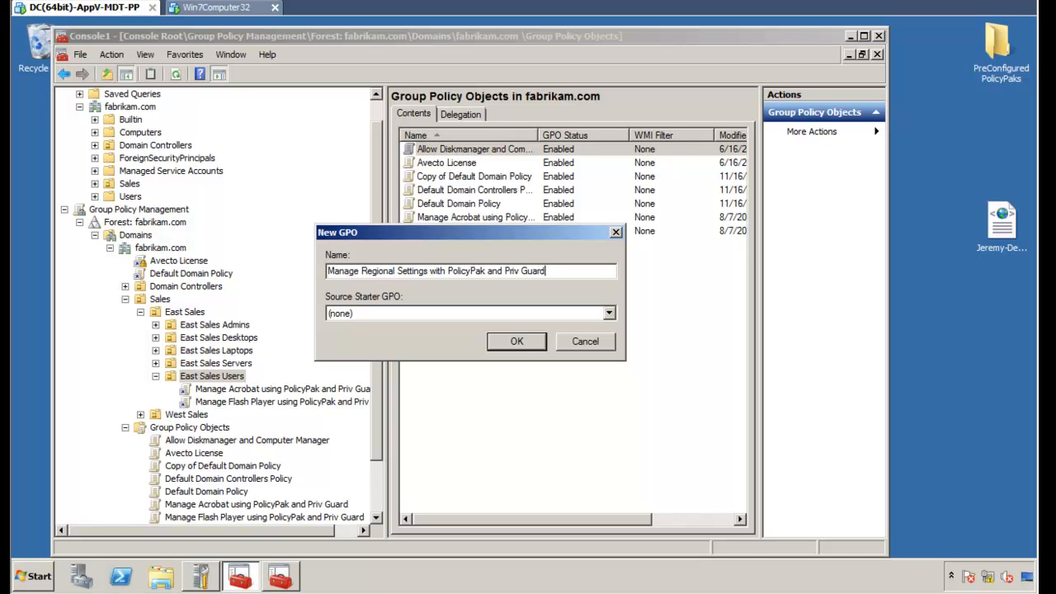
{"action": "key", "text": "Return"}
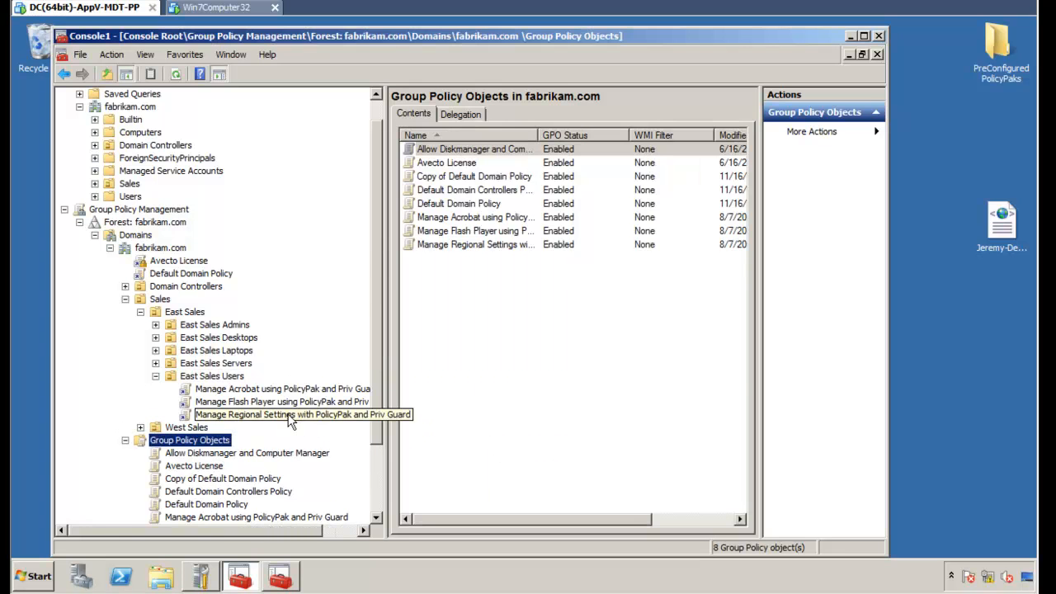
Edit the new regional settings GPO and add PolicyPak for Region and Language under the User Configuration applications
{"action": "right_click", "coordinate": [289, 414]}
{"action": "left_click", "coordinate": [362, 271]}
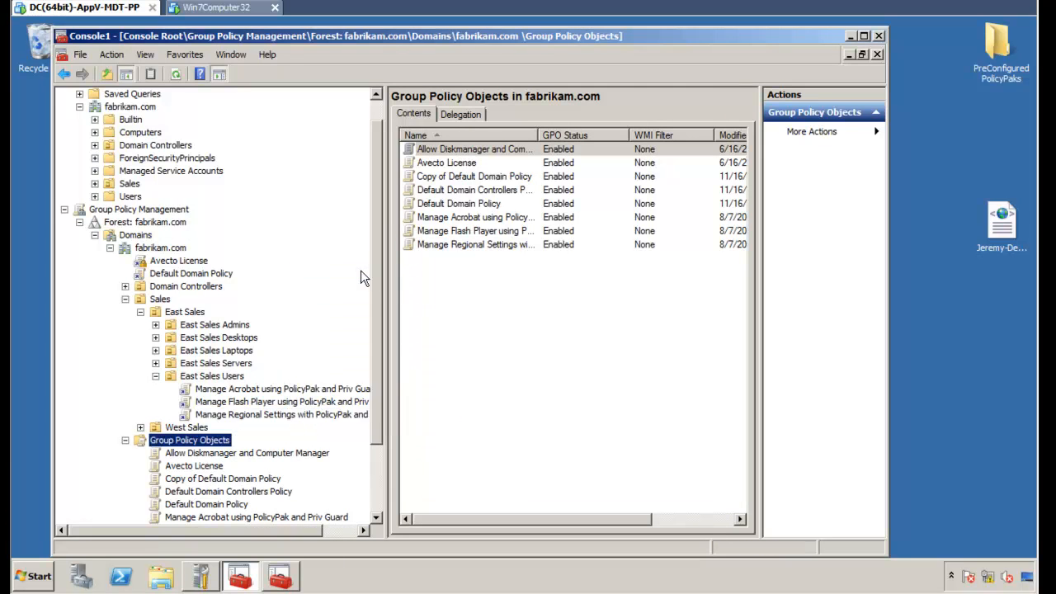
{"action": "left_click", "coordinate": [107, 249]}
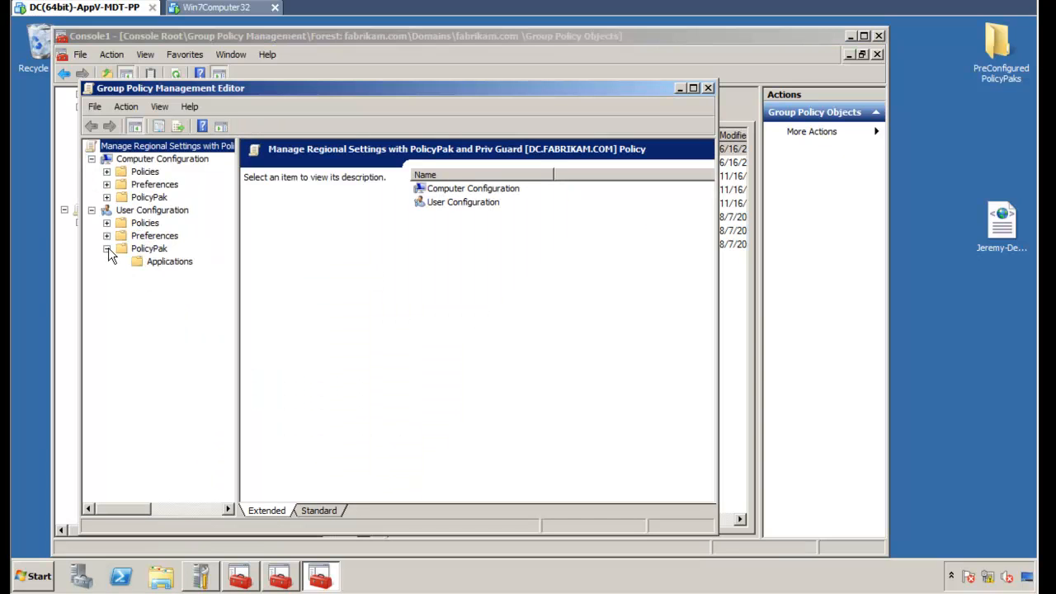
{"action": "left_click", "coordinate": [173, 264]}
{"action": "right_click", "coordinate": [176, 266]}
{"action": "mouse_move", "coordinate": [195, 274]}
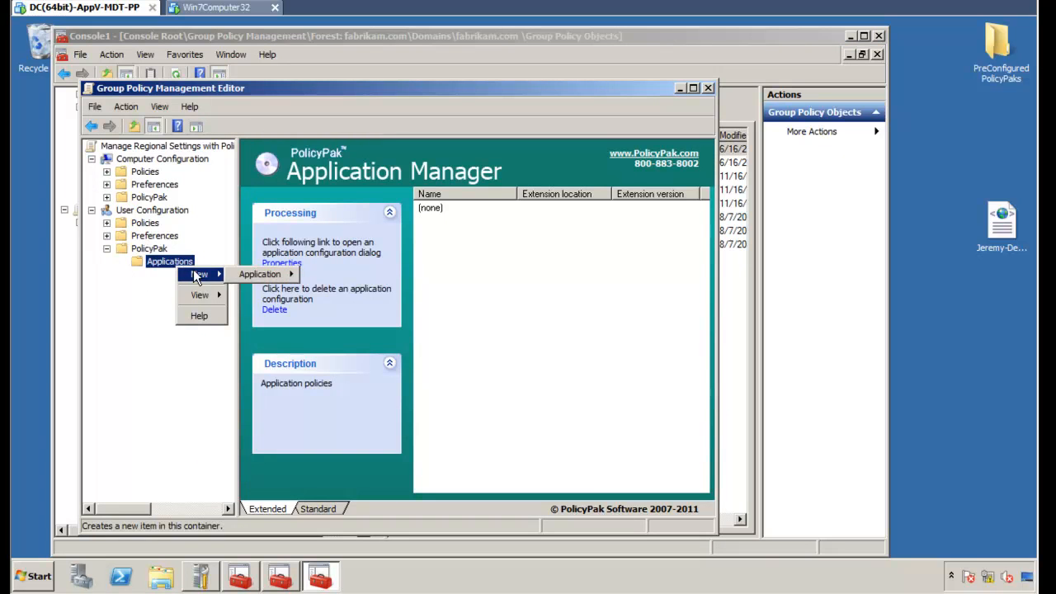
{"action": "mouse_move", "coordinate": [259, 275]}
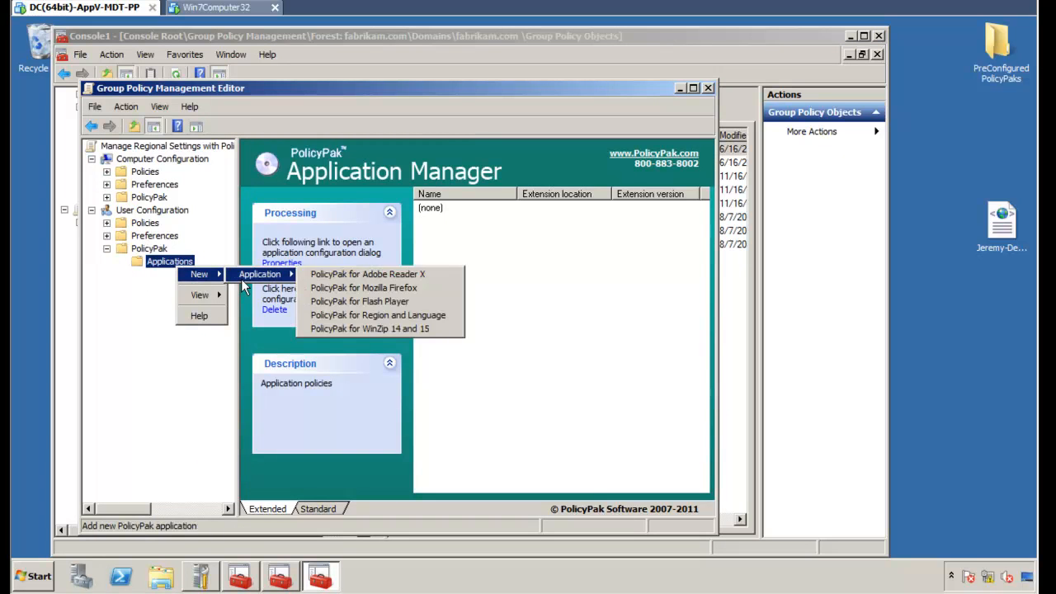
{"action": "left_click", "coordinate": [432, 316]}
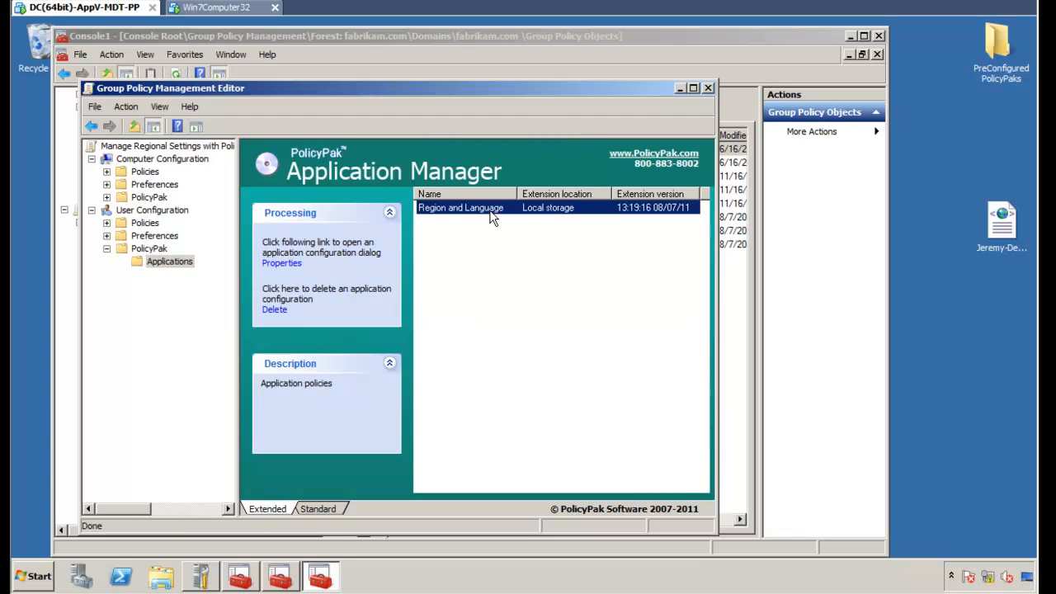
In the Region and Language policy, set the first day of week to Tuesday and disable the corresponding control in the target application
{"action": "double_click", "coordinate": [488, 212]}
{"action": "left_click_drag", "start_coordinate": [285, 41], "coordinate": [522, 78]}
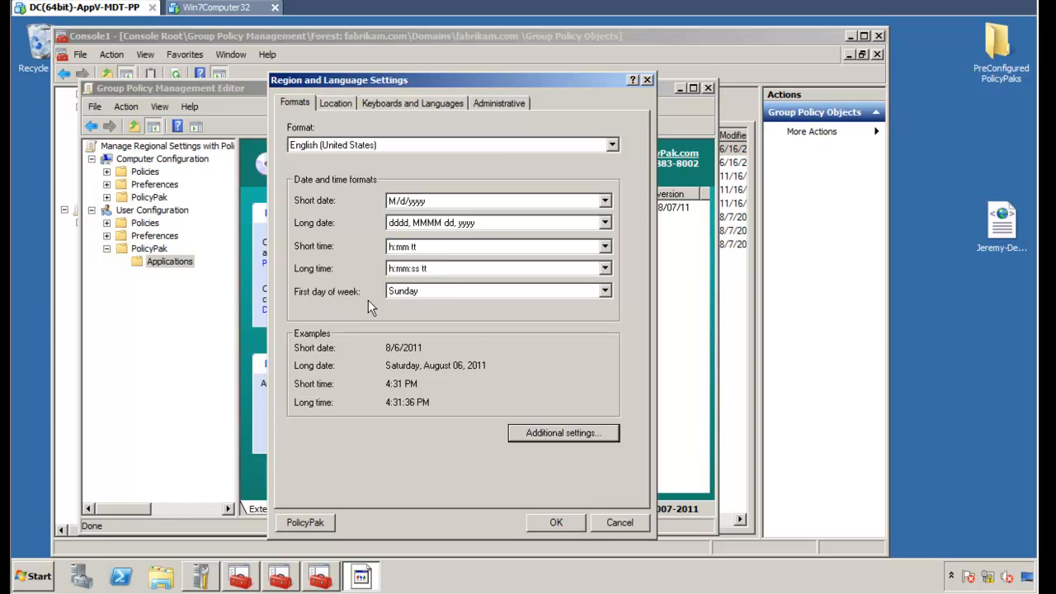
{"action": "left_click", "coordinate": [590, 298]}
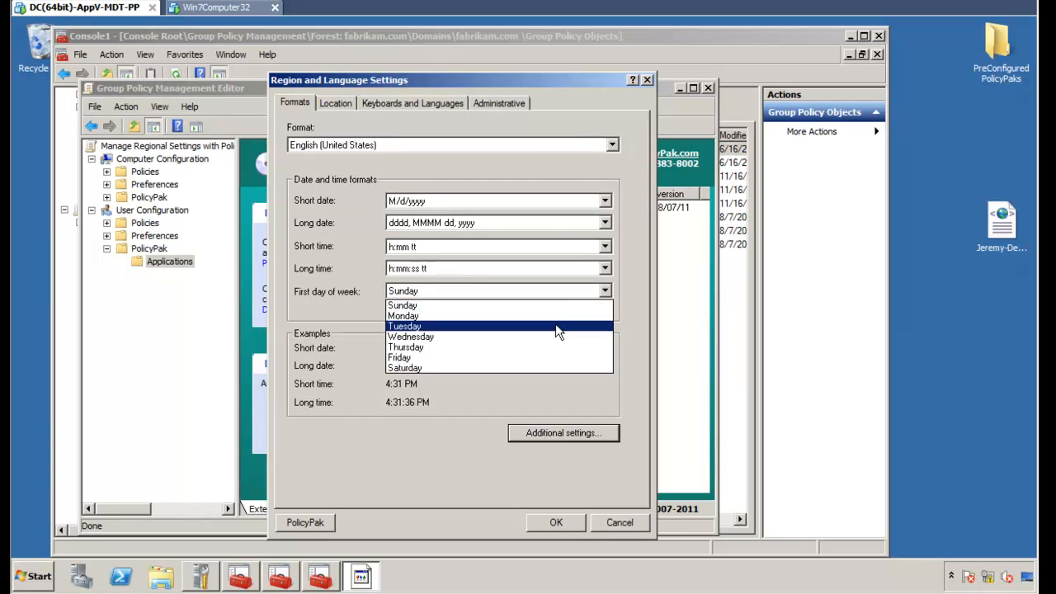
{"action": "left_click", "coordinate": [555, 324]}
{"action": "right_click", "coordinate": [574, 291]}
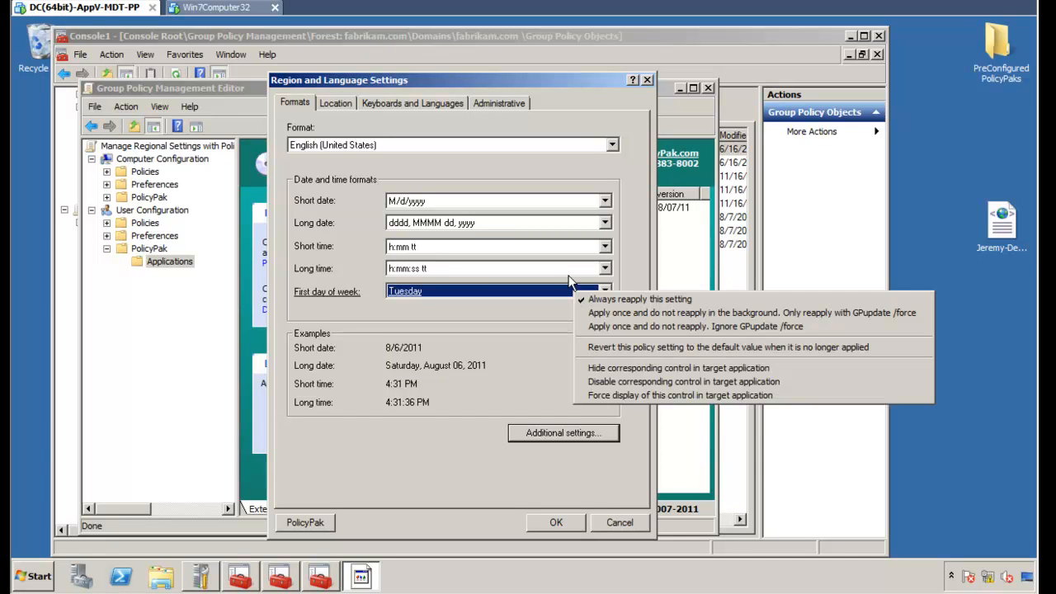
{"action": "left_click", "coordinate": [618, 382]}
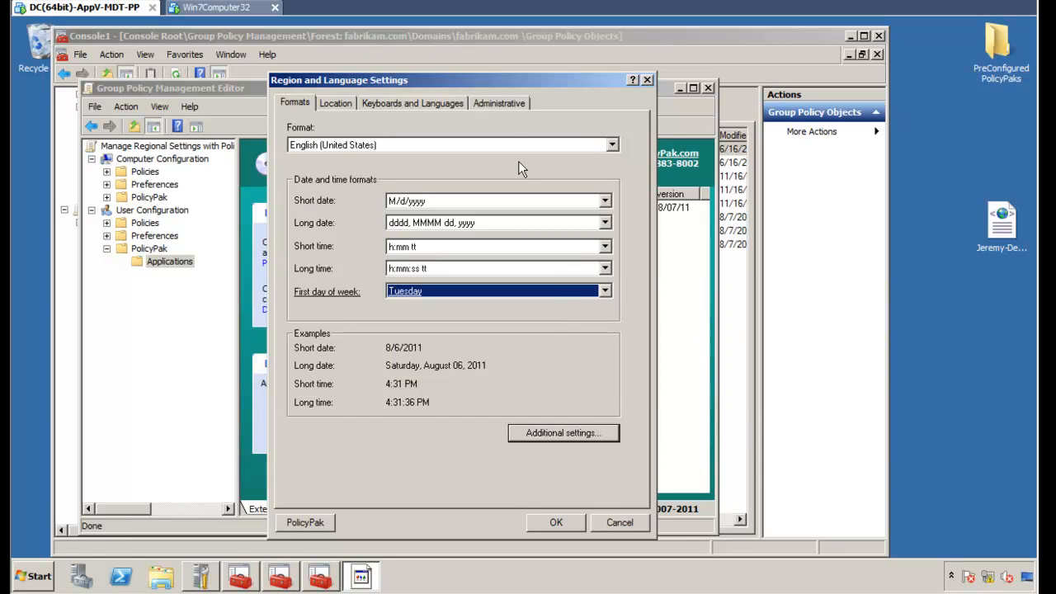
{"action": "left_click_drag", "start_coordinate": [643, 115], "coordinate": [645, 117]}
{"action": "right_click", "coordinate": [605, 327]}
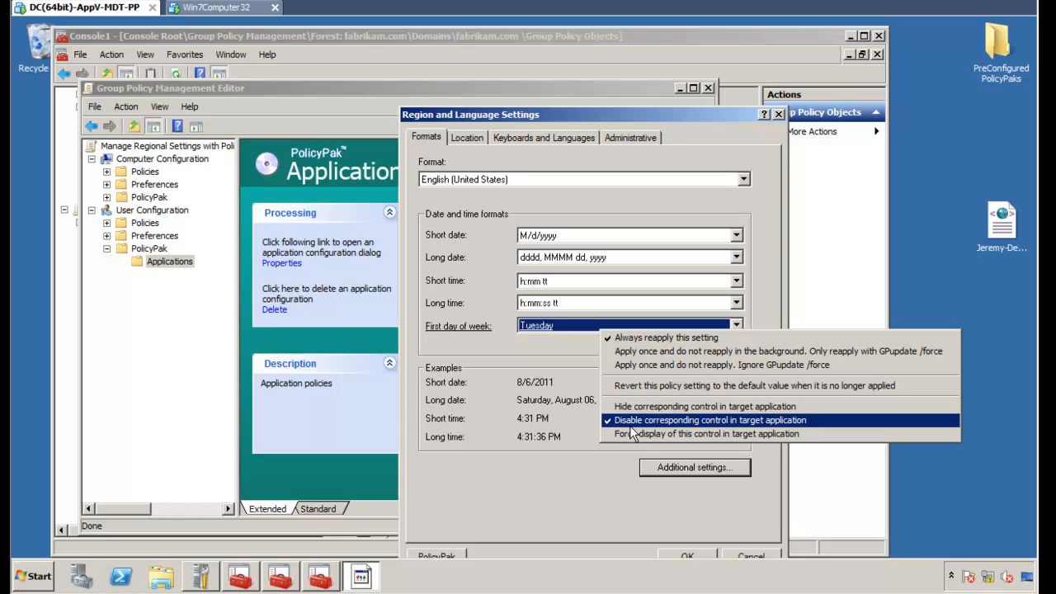
{"action": "left_click", "coordinate": [519, 349]}
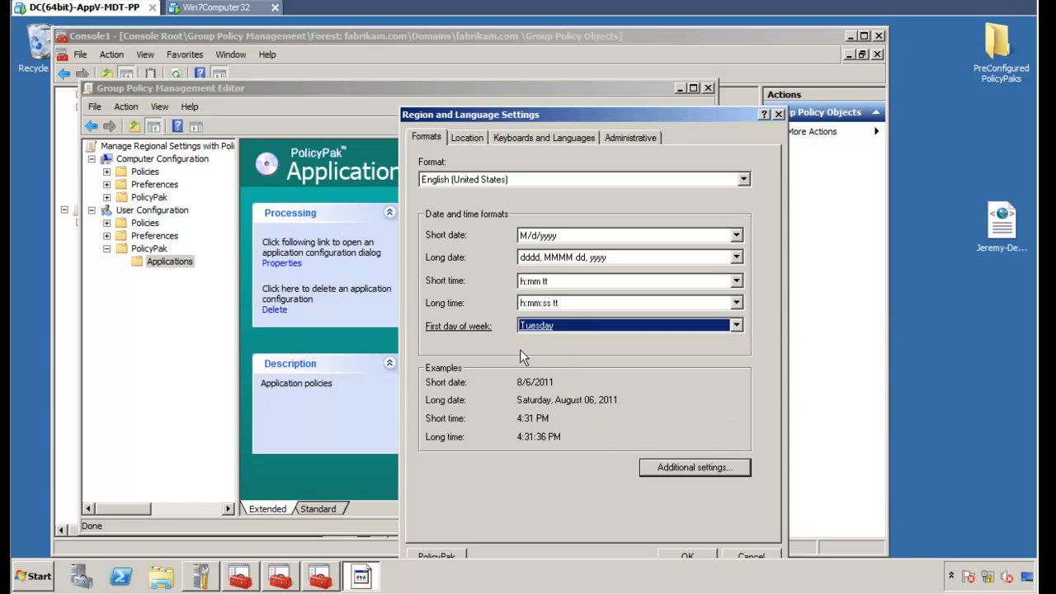
Hide the Additional settings button's corresponding control in the target application through the Region and Language policy
{"action": "left_click", "coordinate": [705, 468]}
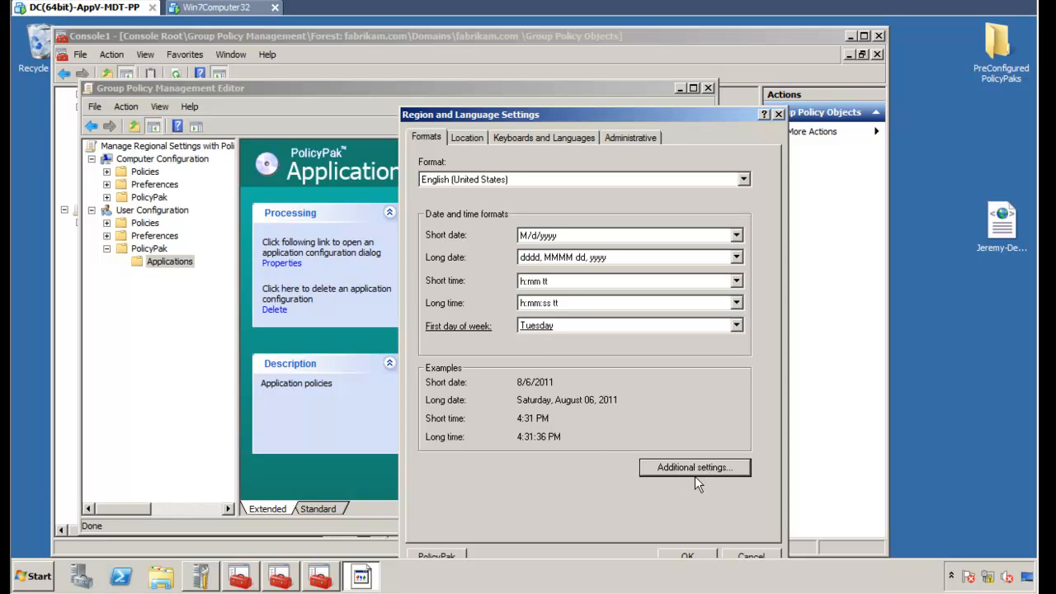
{"action": "right_click", "coordinate": [701, 469]}
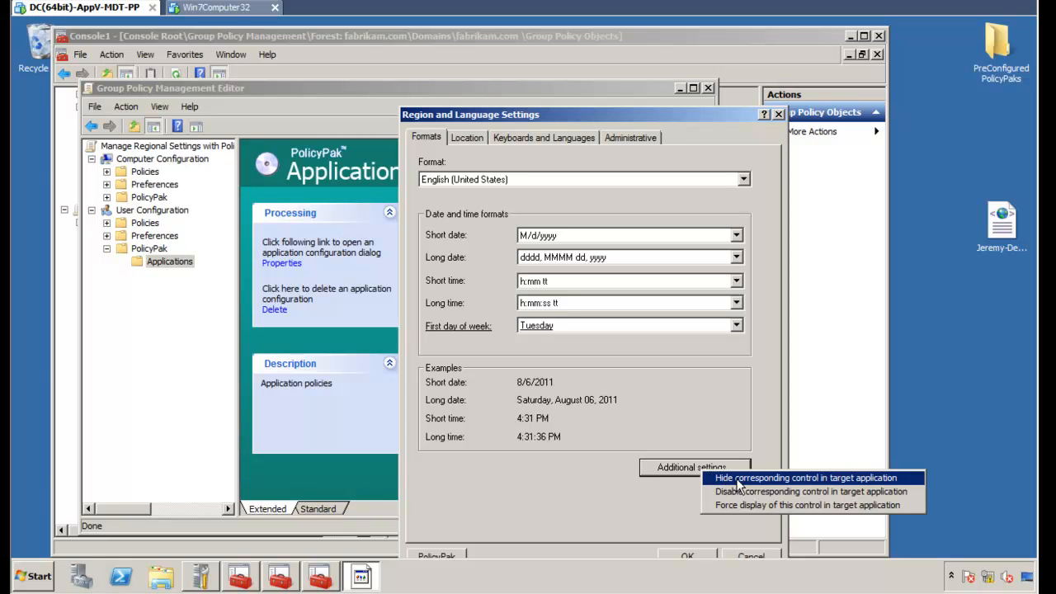
{"action": "left_click", "coordinate": [738, 481]}
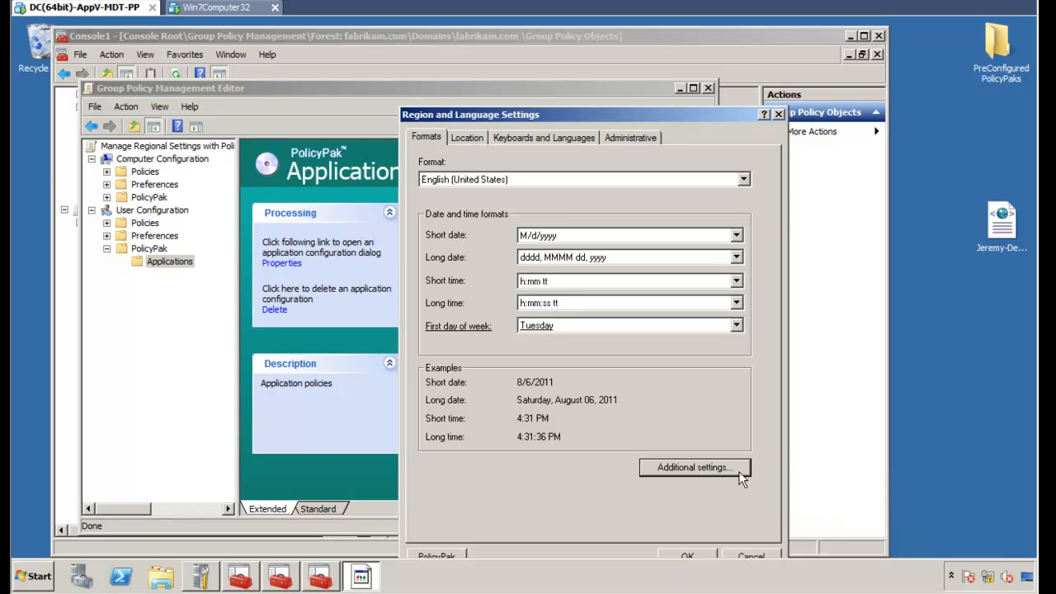
Disable the corresponding target application control for the administrative Copy settings button and save the Region and Language policy
{"action": "left_click", "coordinate": [559, 139]}
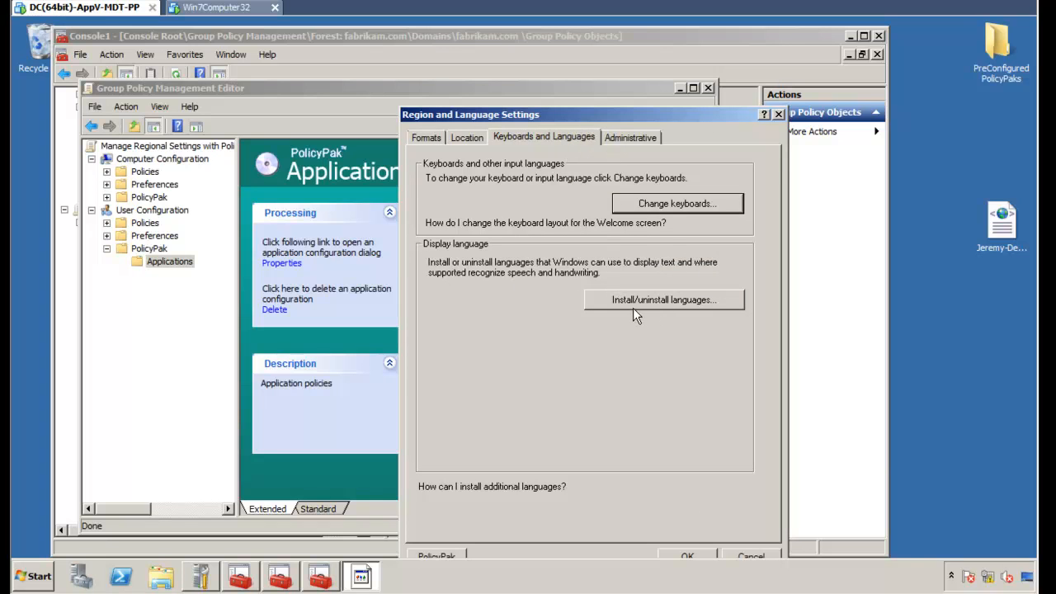
{"action": "left_click", "coordinate": [637, 139]}
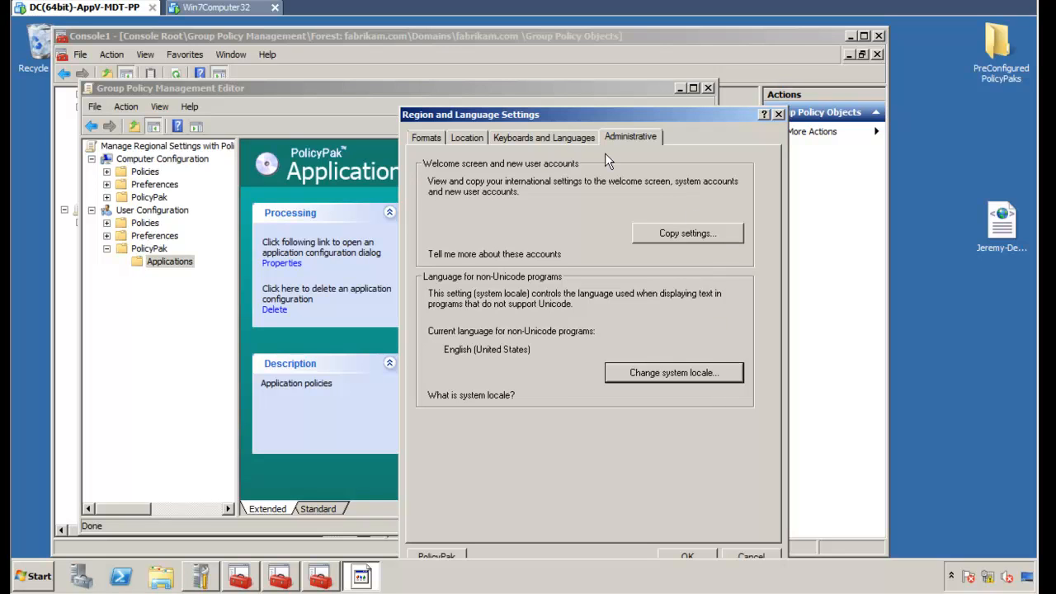
{"action": "right_click", "coordinate": [727, 235]}
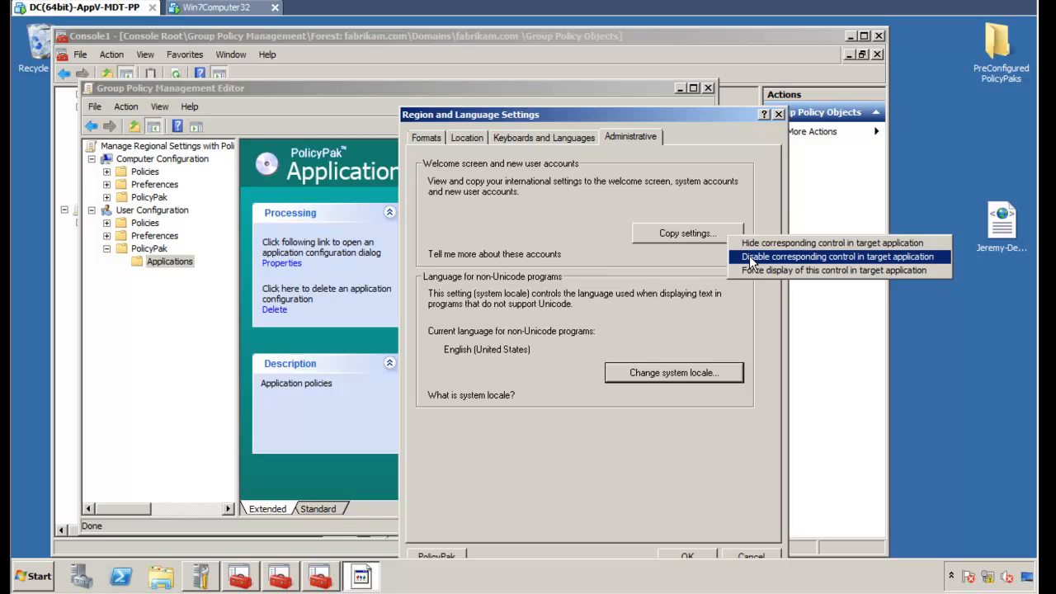
{"action": "left_click", "coordinate": [751, 258]}
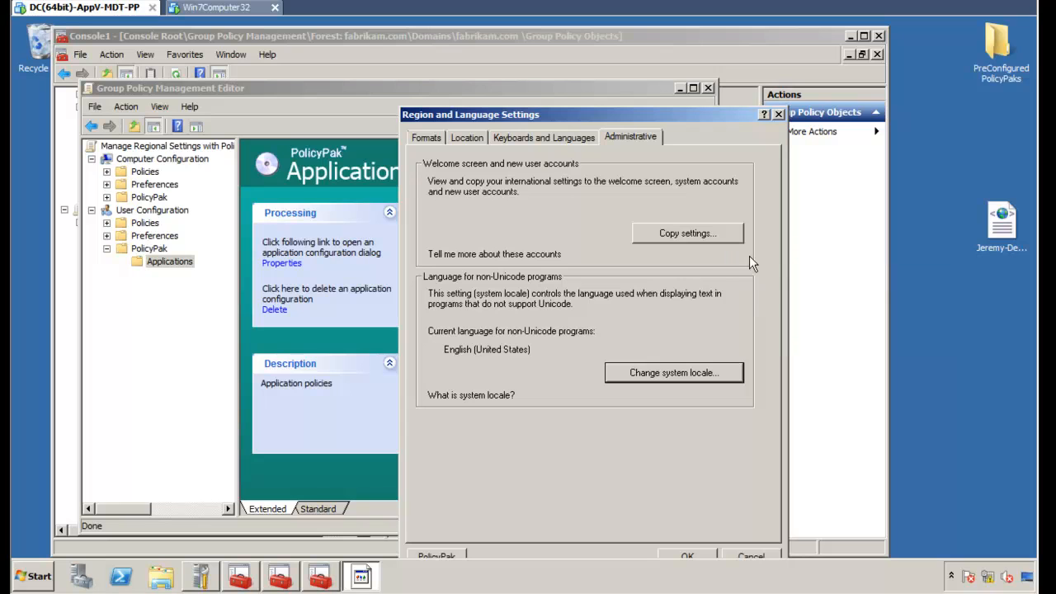
{"action": "left_click", "coordinate": [685, 557]}
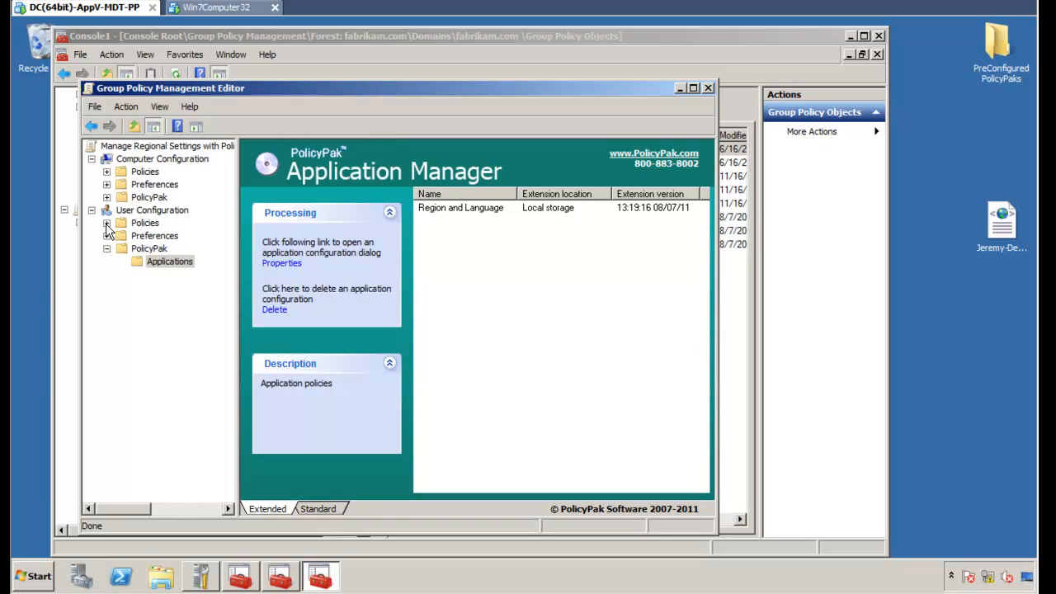
Import Privilege Guard policies from the XML file into the regional settings GPO's User Configuration
{"action": "left_click", "coordinate": [106, 223]}
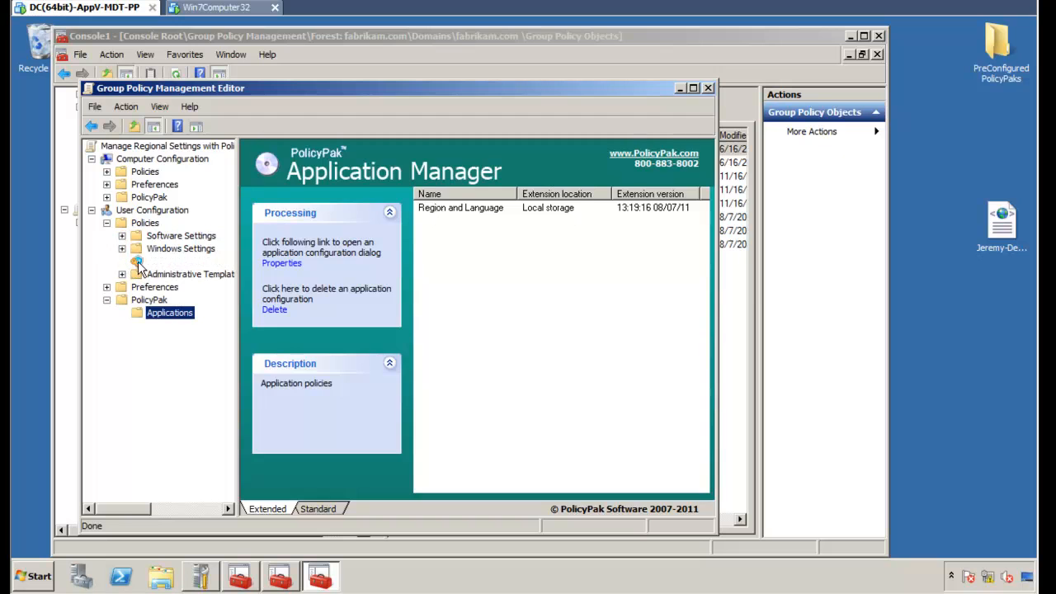
{"action": "left_click", "coordinate": [172, 263]}
{"action": "right_click", "coordinate": [177, 263]}
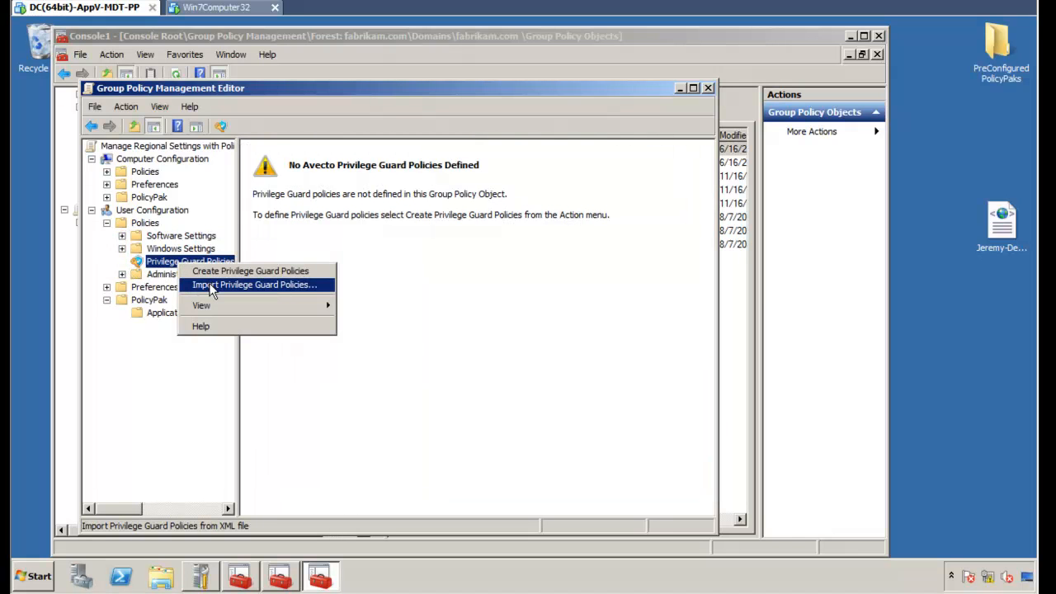
{"action": "left_click", "coordinate": [211, 286]}
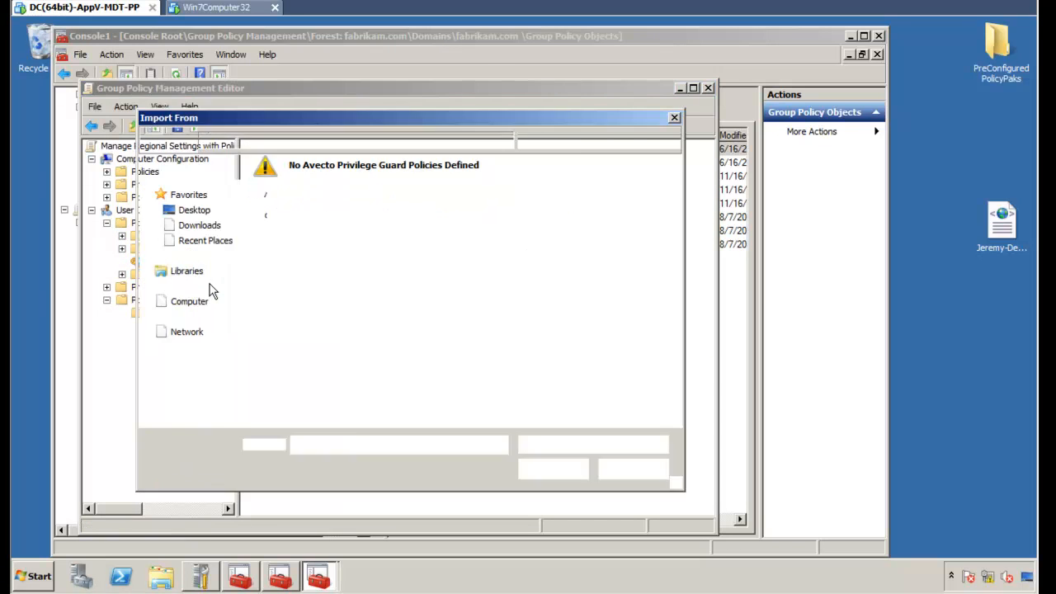
{"action": "double_click", "coordinate": [554, 309]}
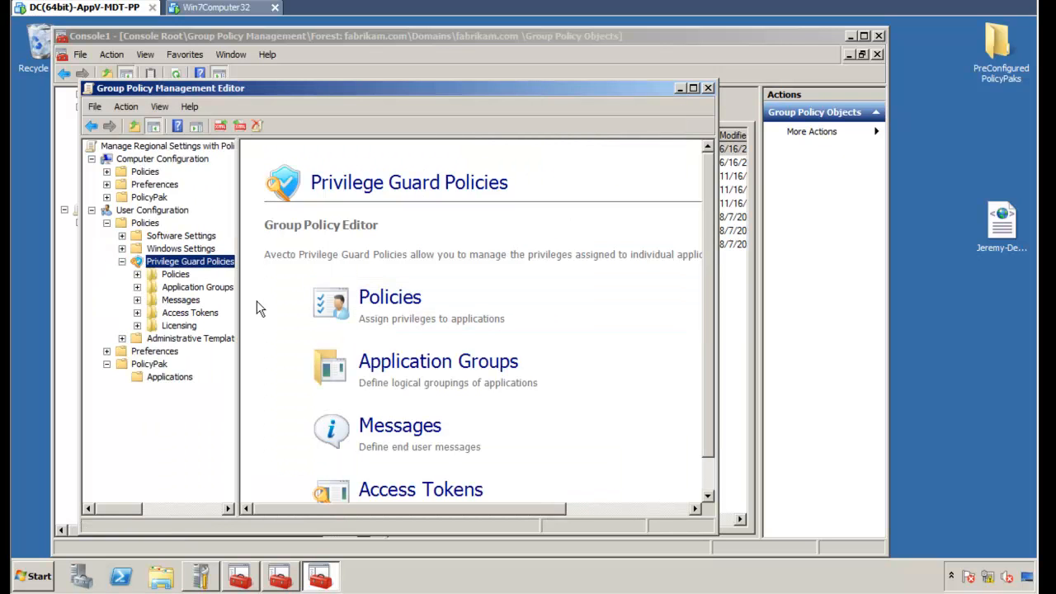
Delete the imported Acrobat and Flash Privilege Guard policies, keeping only Allow Regional Options UAC Bypass, and review the PolicyPak applications
{"action": "left_click", "coordinate": [137, 274]}
{"action": "right_click", "coordinate": [208, 292]}
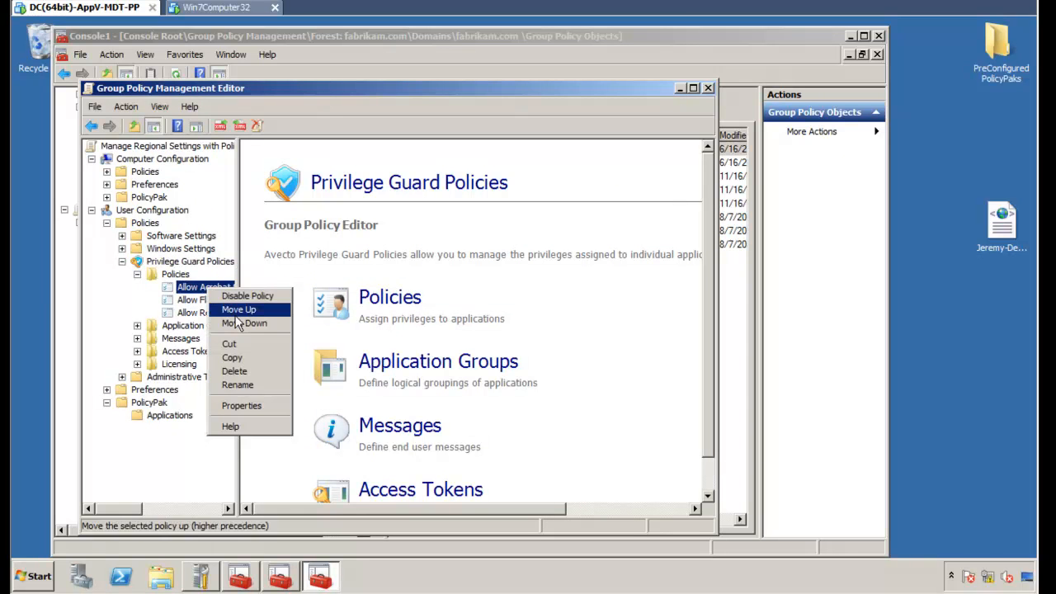
{"action": "left_click", "coordinate": [239, 370]}
{"action": "key", "text": "Return"}
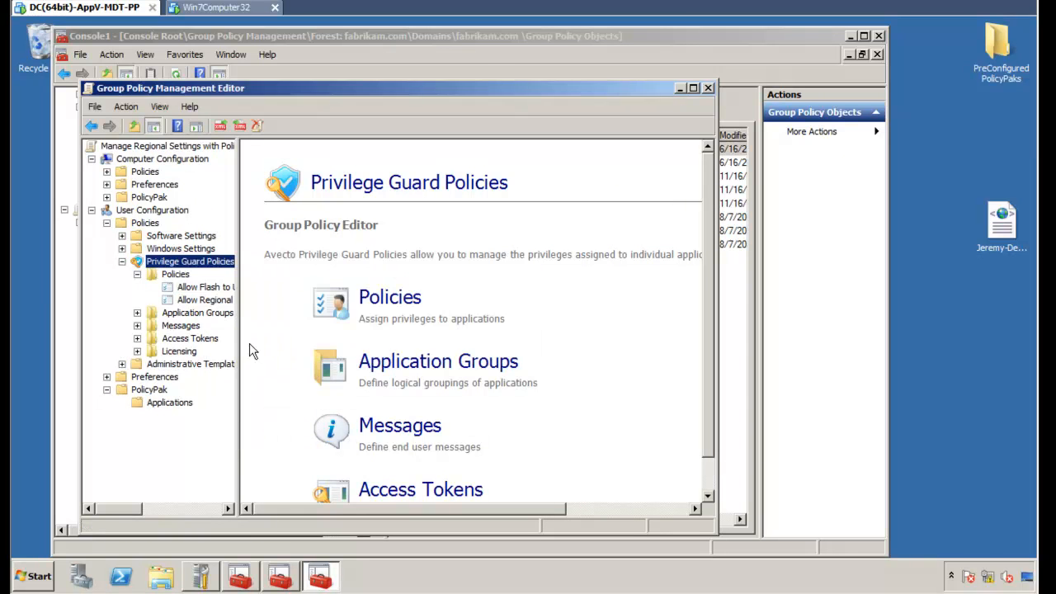
{"action": "right_click", "coordinate": [207, 290]}
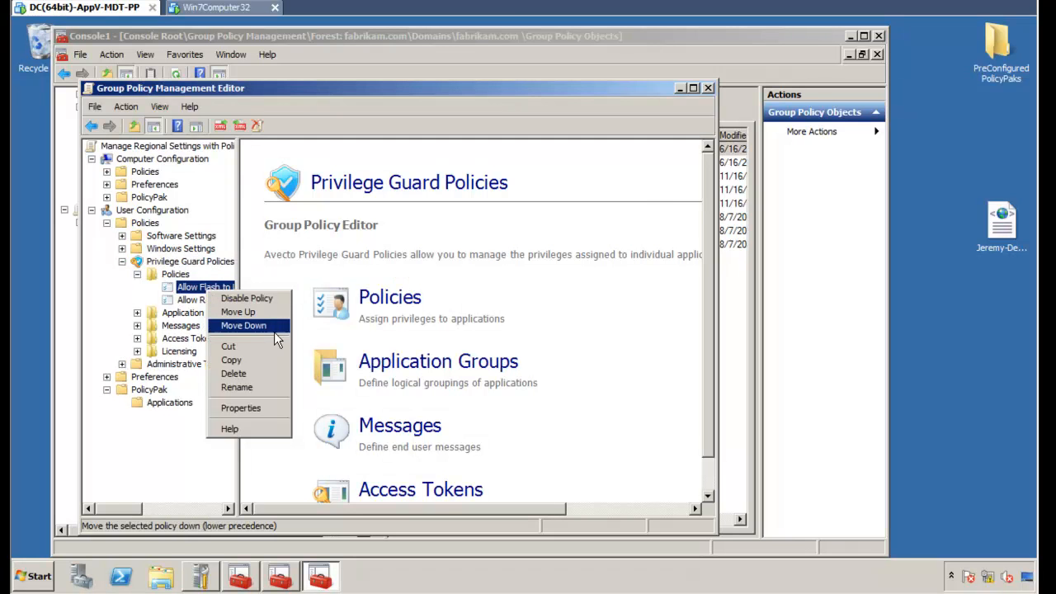
{"action": "left_click", "coordinate": [264, 374]}
{"action": "key", "text": "Return"}
{"action": "left_click_drag", "start_coordinate": [239, 308], "coordinate": [333, 306]}
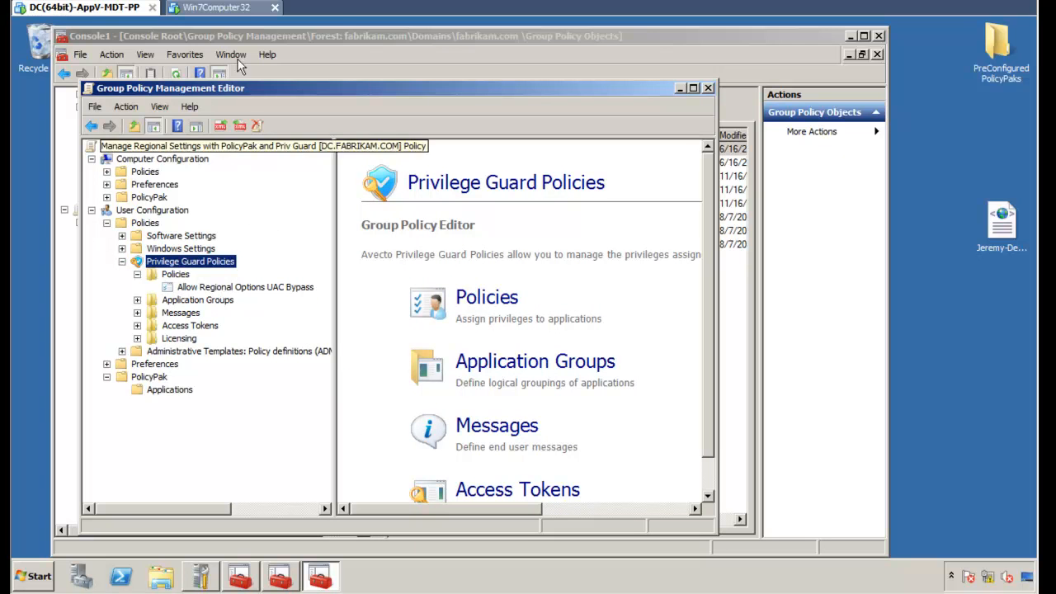
{"action": "left_click", "coordinate": [170, 391]}
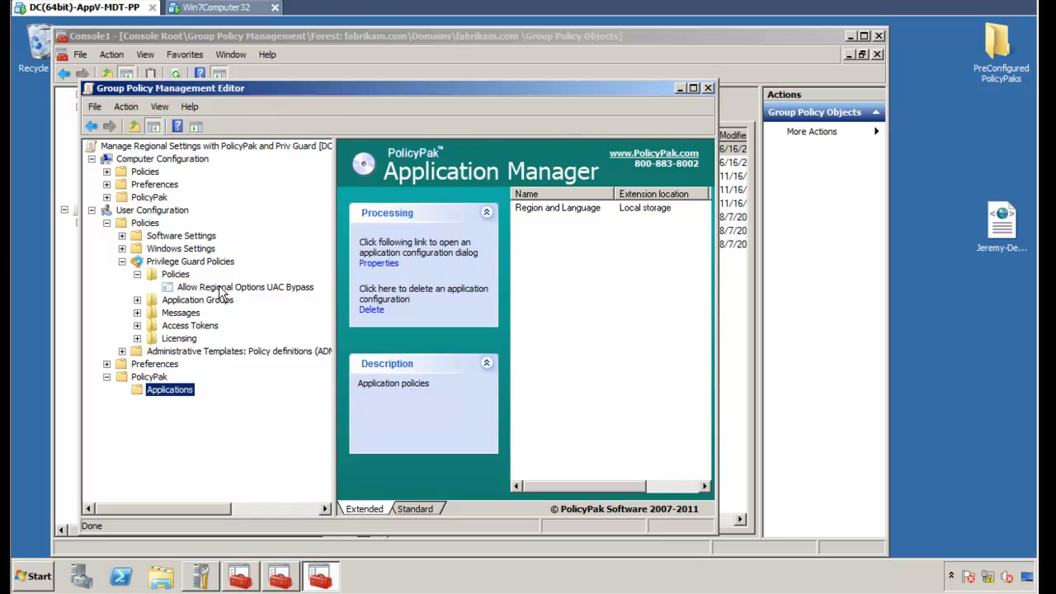
Switch to the Win7Computer32 machine and run gpupdate from a command prompt
{"action": "left_click", "coordinate": [213, 7]}
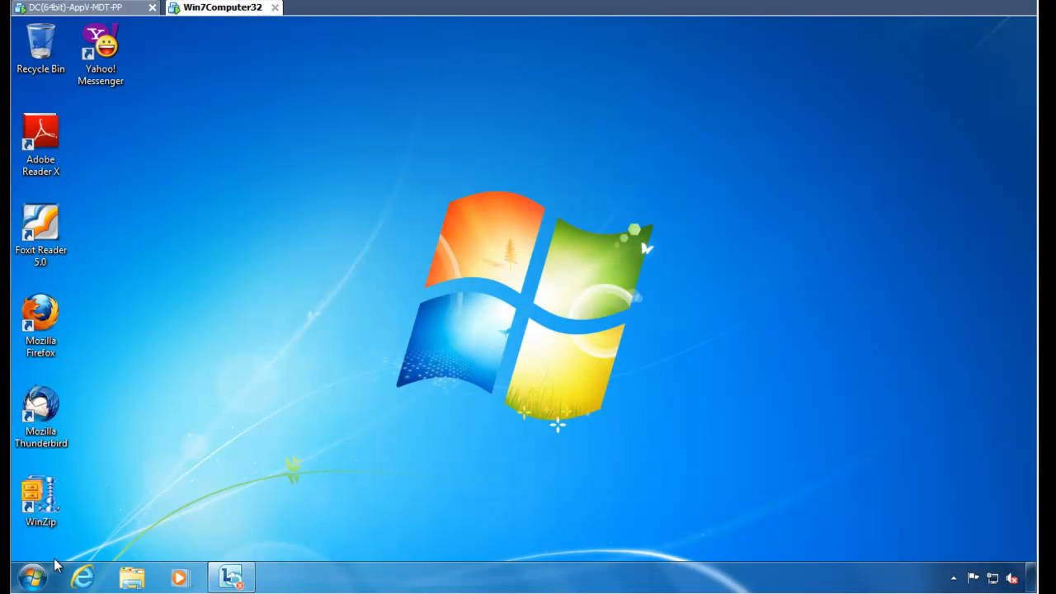
{"action": "left_click", "coordinate": [31, 577]}
{"action": "type", "text": "cmd"}
{"action": "key", "text": "Return"}
{"action": "type", "text": "gpupdate"}
{"action": "key", "text": "Return"}
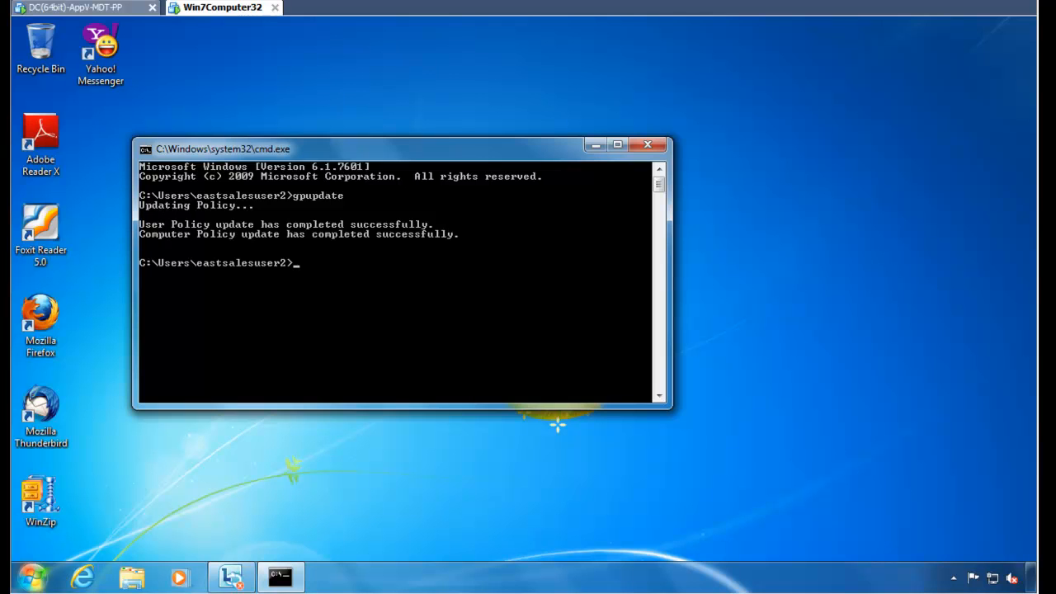
Search for "reg", open Region and Language, and move its window clear of the desktop icons
{"action": "left_click", "coordinate": [33, 575]}
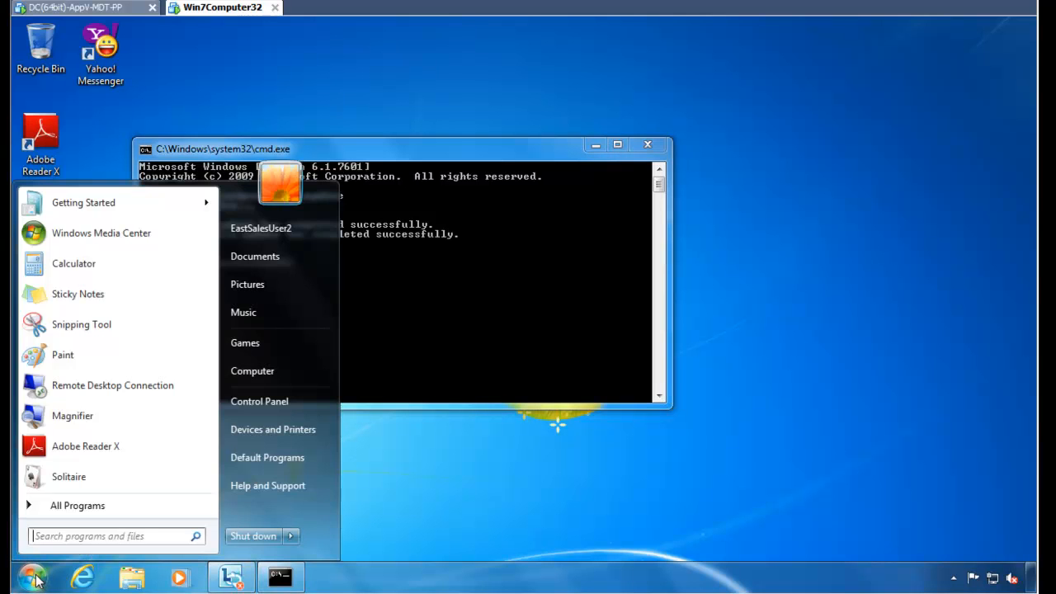
{"action": "type", "text": "reg"}
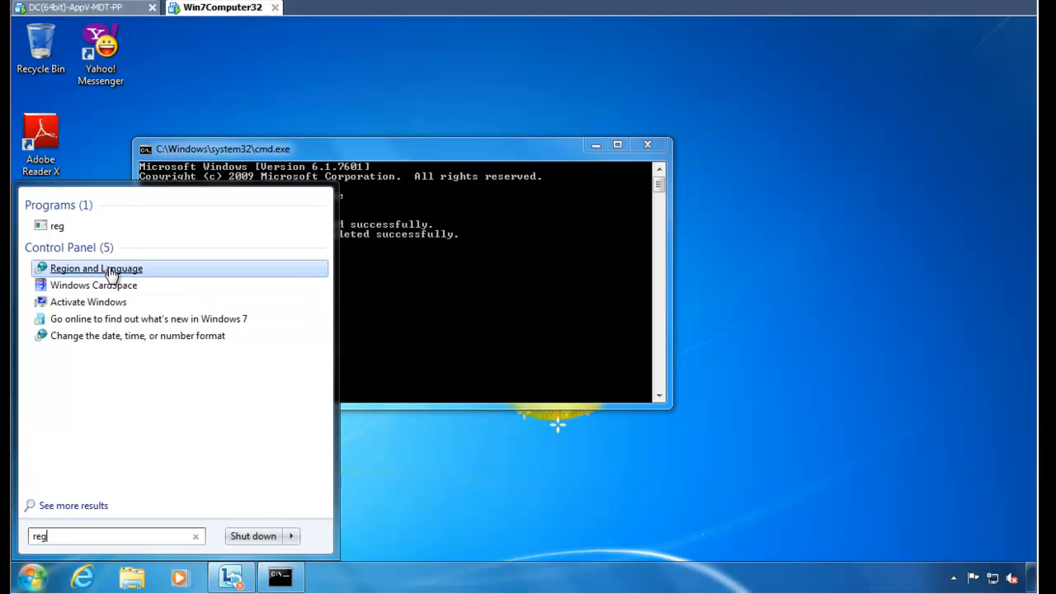
{"action": "left_click", "coordinate": [113, 270]}
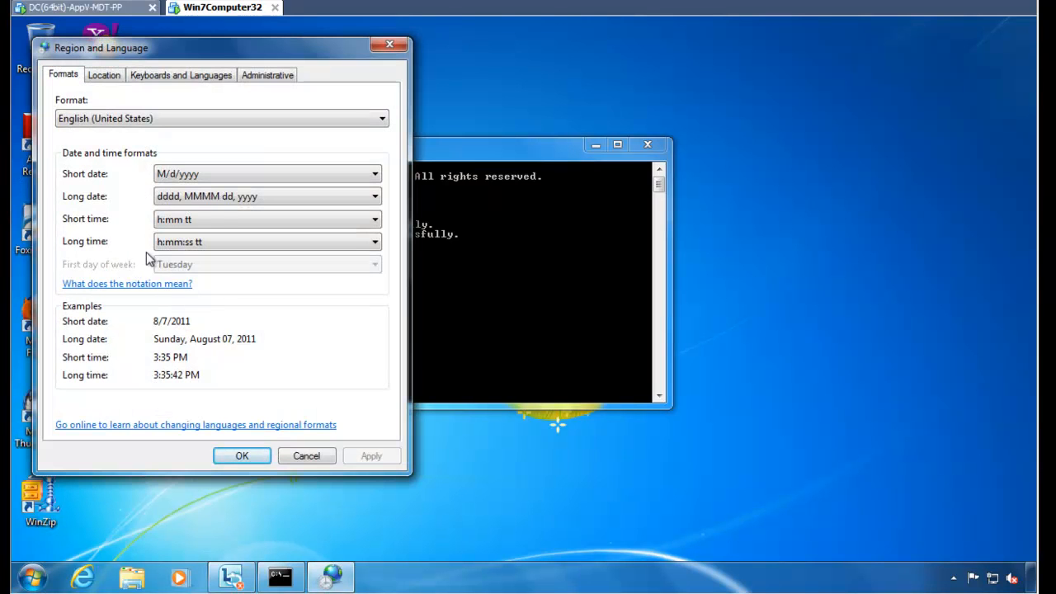
{"action": "left_click_drag", "start_coordinate": [185, 44], "coordinate": [356, 80]}
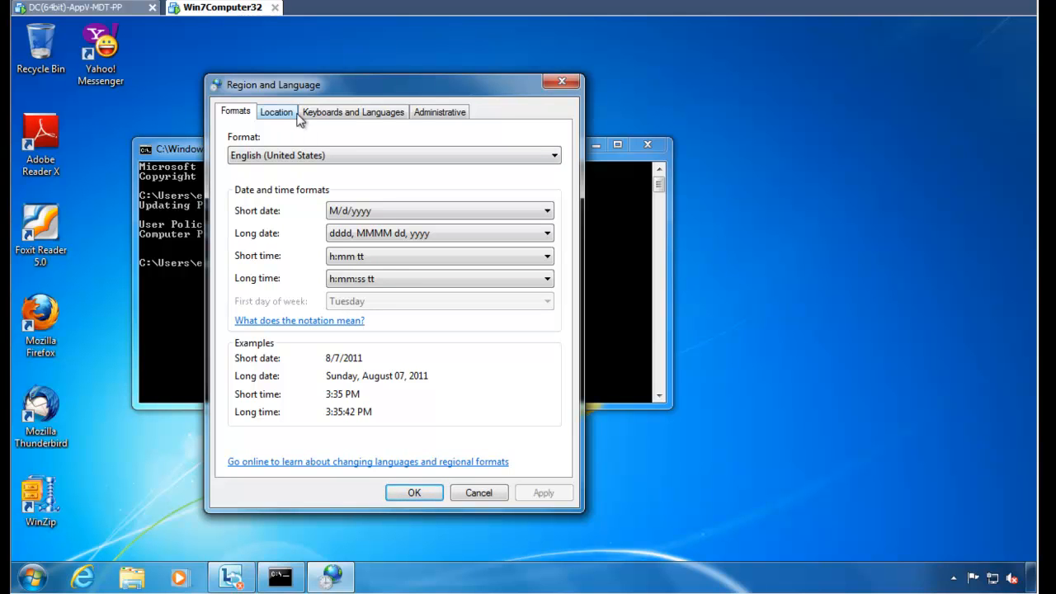
Open the system locale change dialog from the administrative language settings, move it aside, and cancel it
{"action": "left_click", "coordinate": [350, 112]}
{"action": "left_click", "coordinate": [437, 112]}
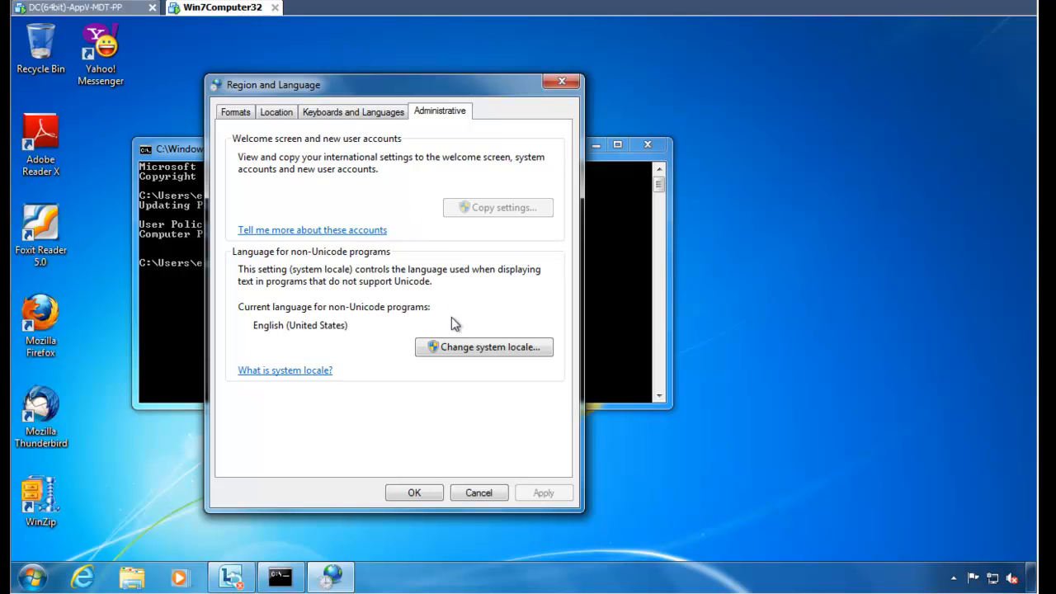
{"action": "left_click", "coordinate": [454, 349]}
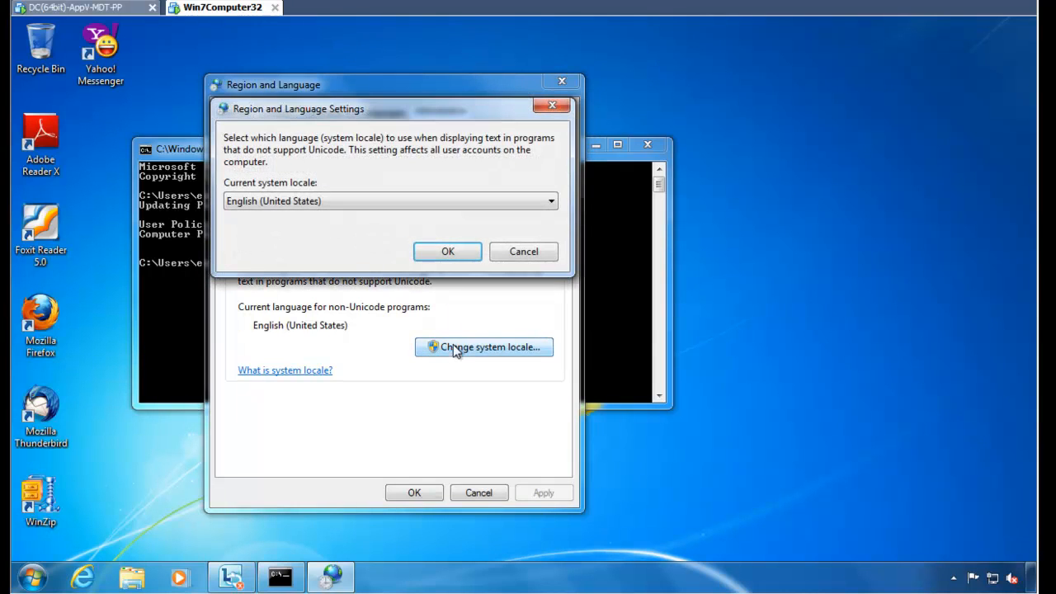
{"action": "left_click_drag", "start_coordinate": [410, 112], "coordinate": [683, 349]}
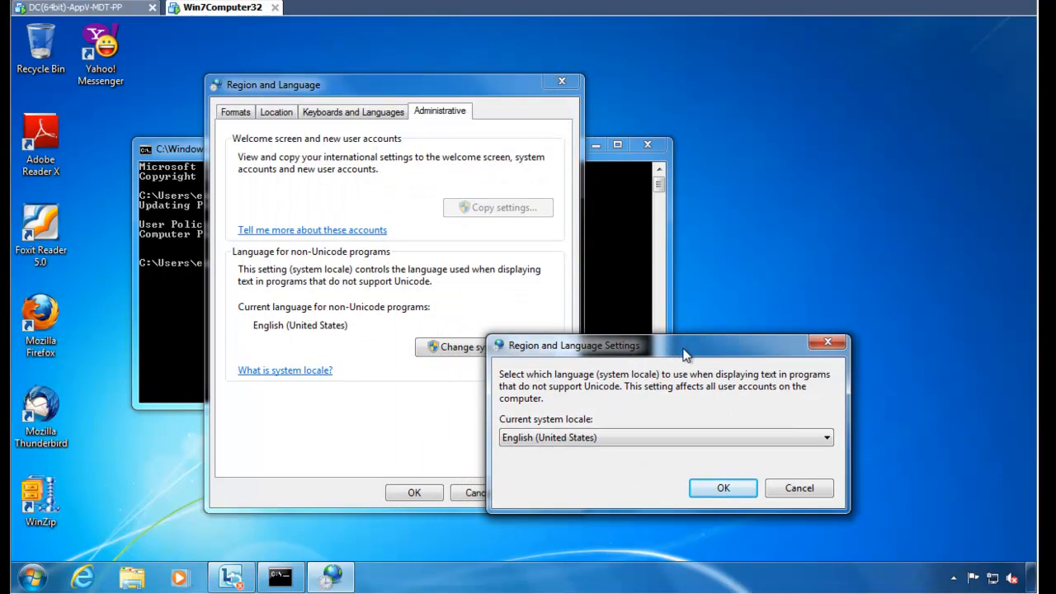
{"action": "left_click", "coordinate": [799, 490]}
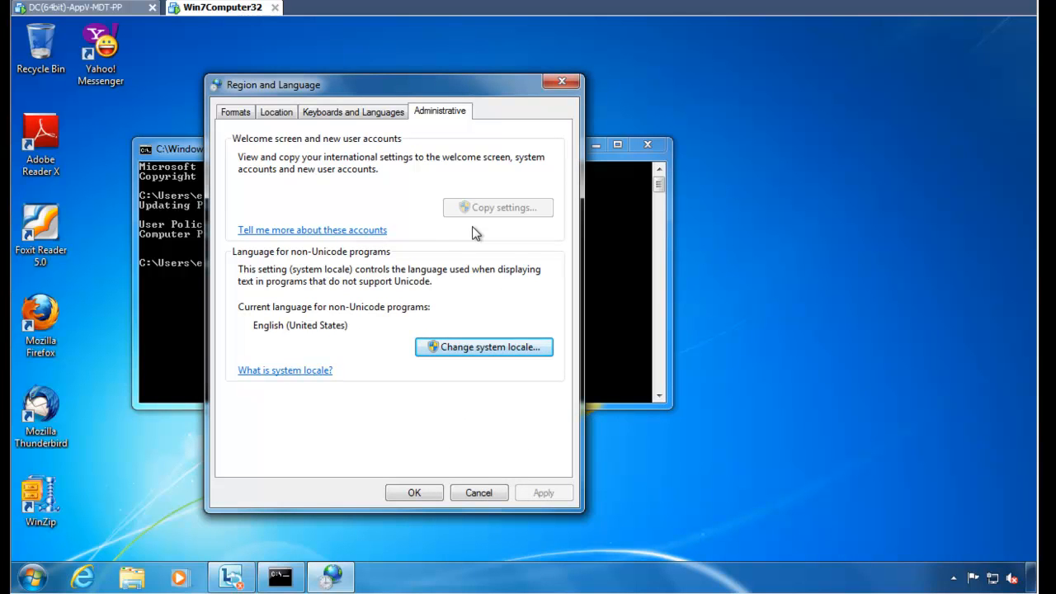
Examine the first day of week control among the formats and the Copy settings control among the administrative settings
{"action": "left_click", "coordinate": [249, 115]}
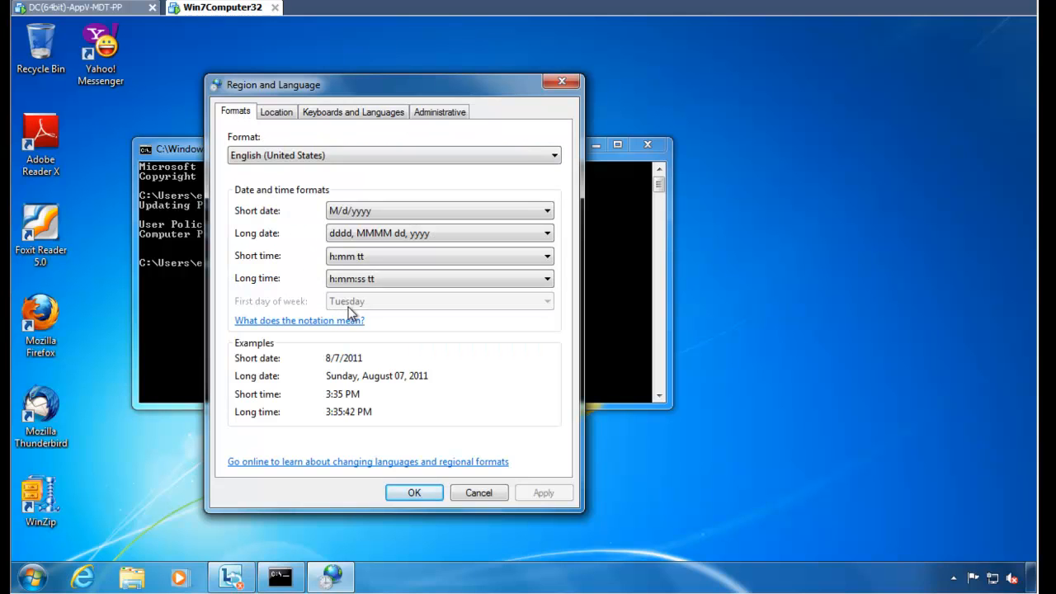
{"action": "left_click", "coordinate": [444, 115]}
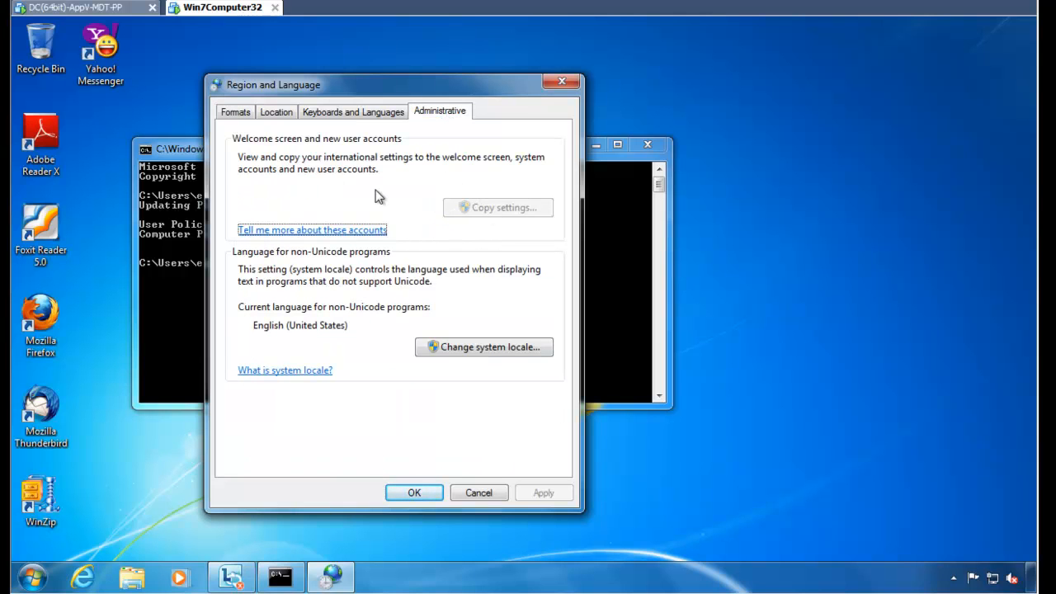
{"action": "left_click", "coordinate": [235, 113]}
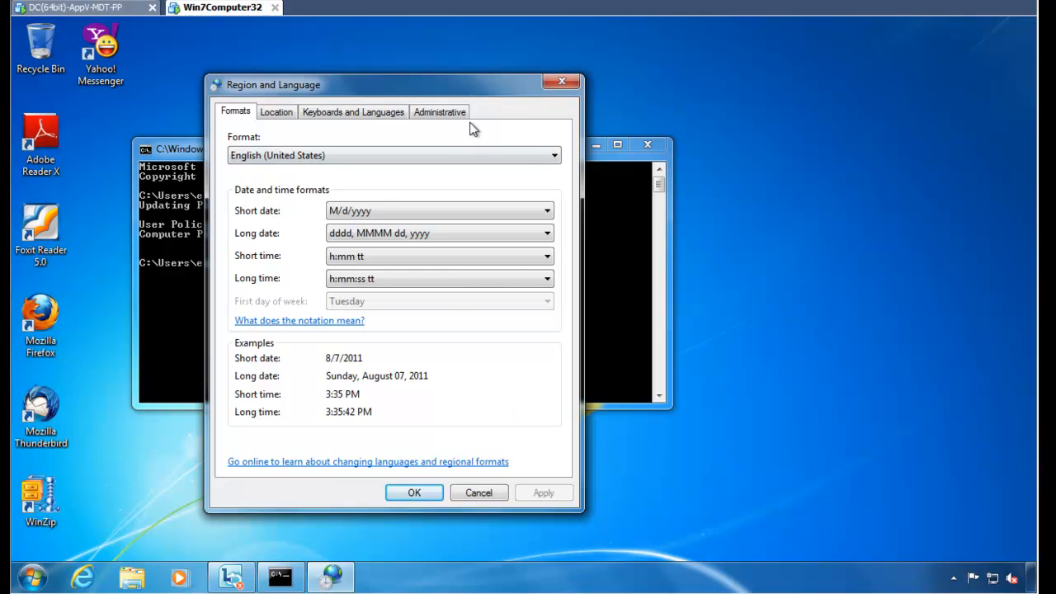
{"action": "left_click", "coordinate": [451, 112]}
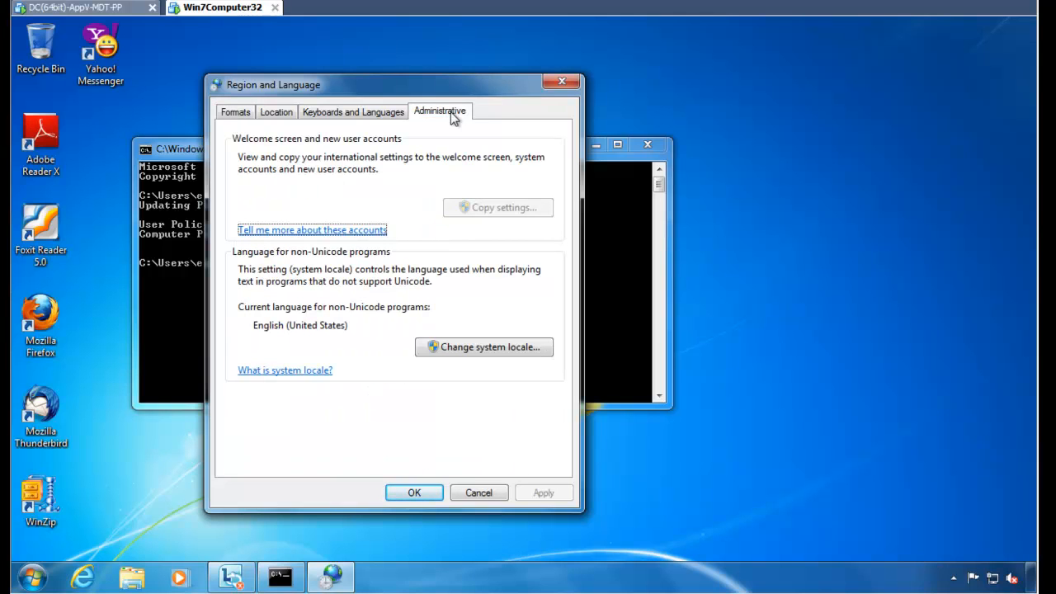
{"action": "left_click", "coordinate": [242, 119]}
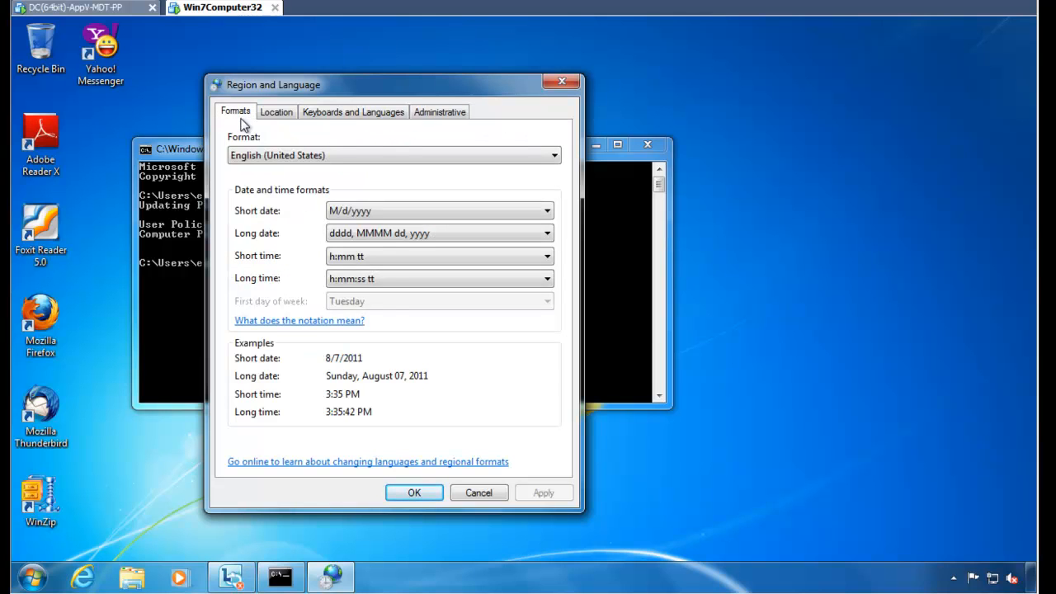
{"action": "left_click", "coordinate": [429, 113]}
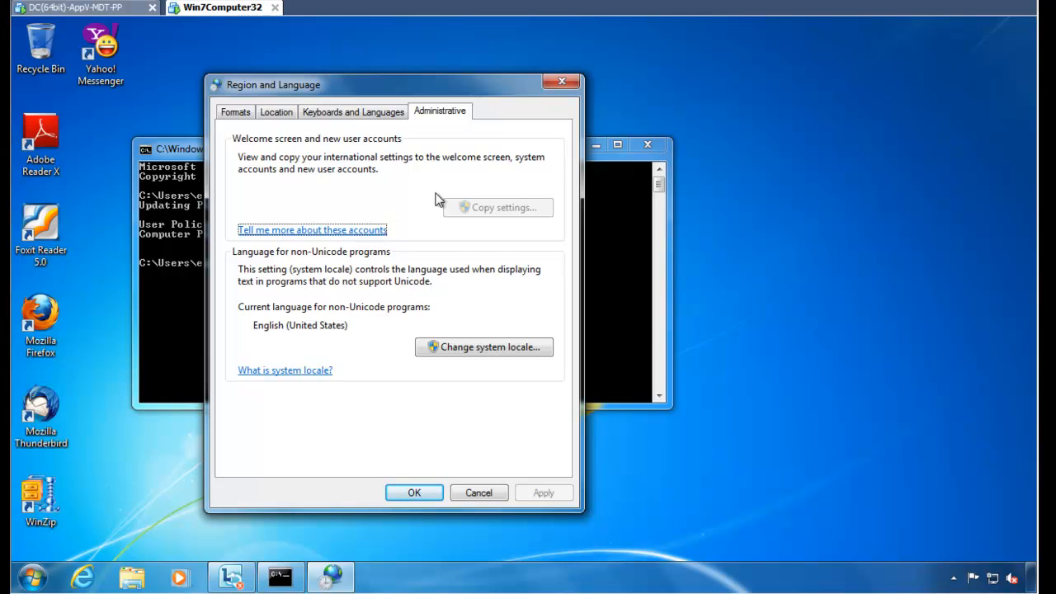
{"action": "left_click", "coordinate": [33, 577]}
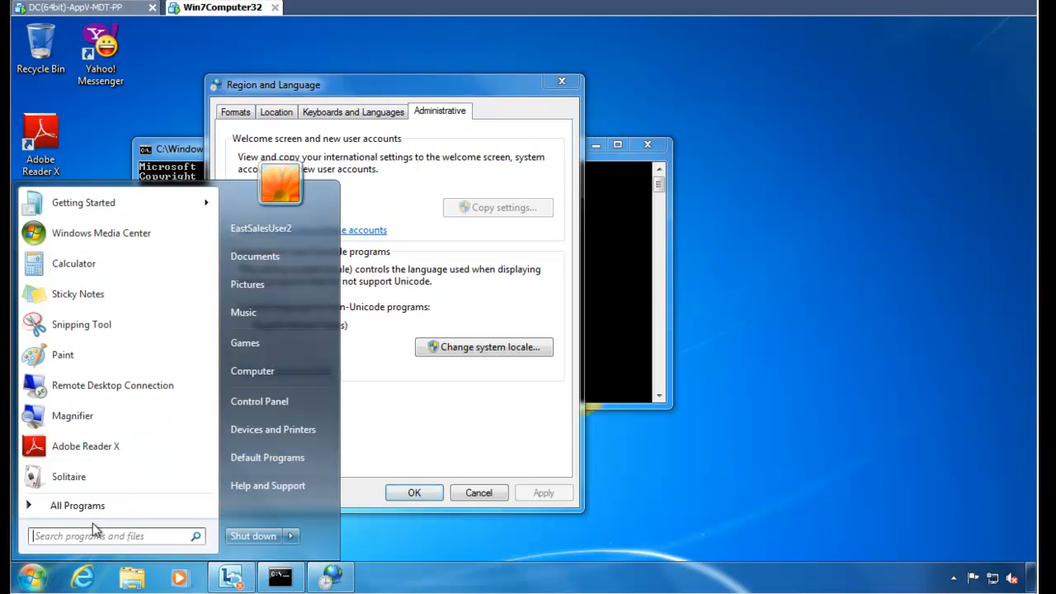
{"action": "left_click", "coordinate": [435, 184]}
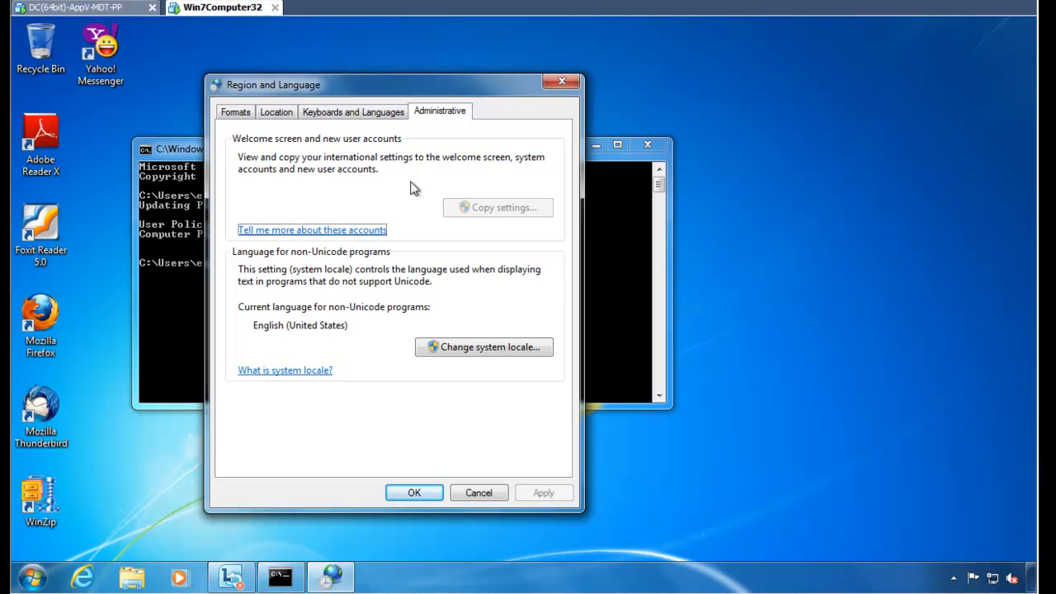
{"action": "left_click", "coordinate": [38, 206]}
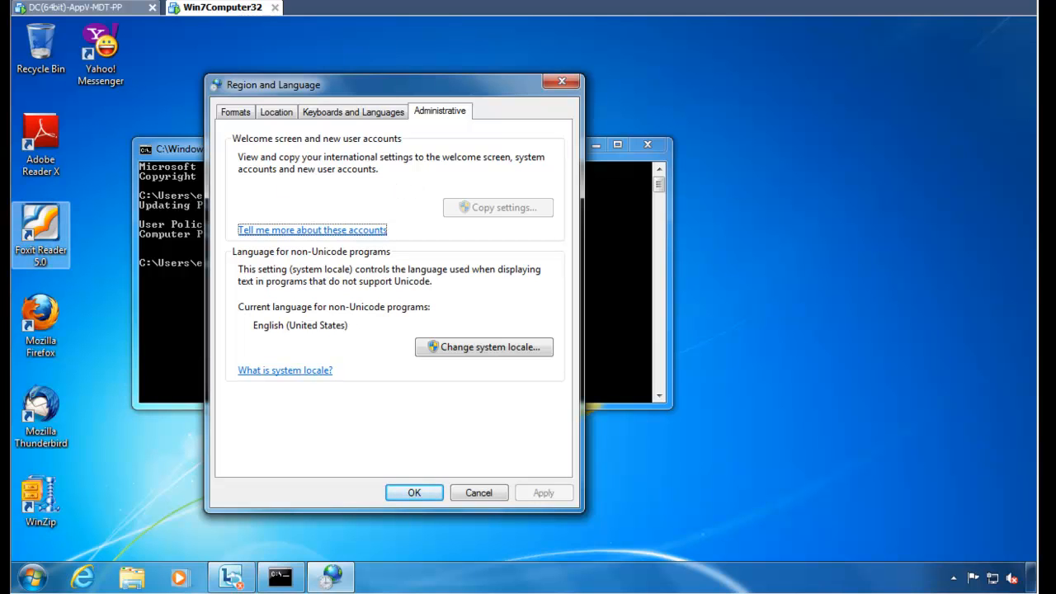